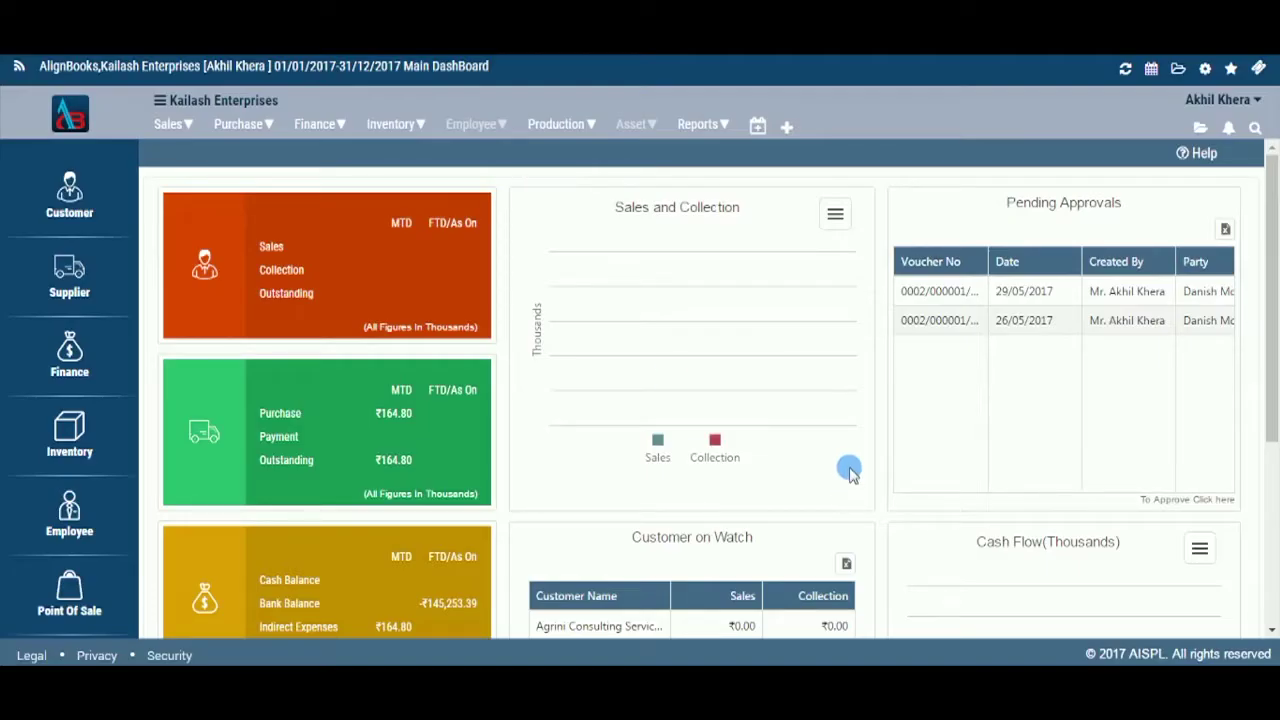
# - Open the Vendor list from the Purchase menu
pyautogui.click(260, 129)
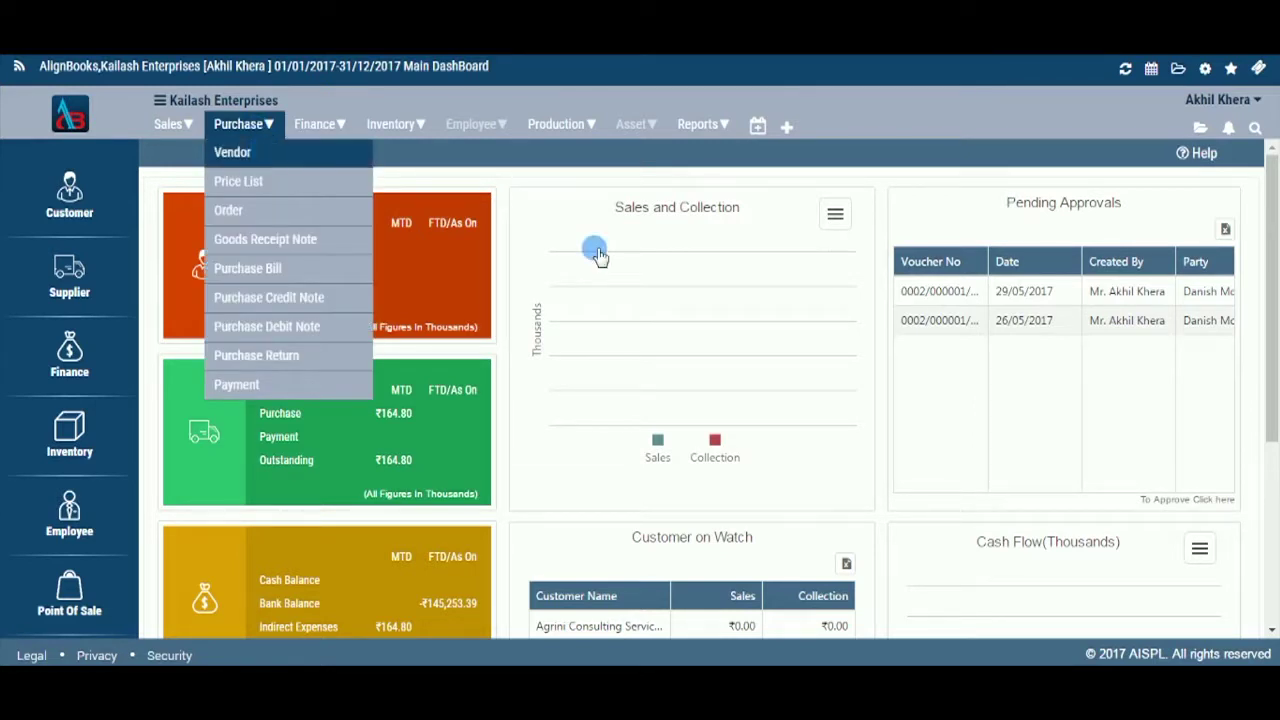
pyautogui.click(594, 252)
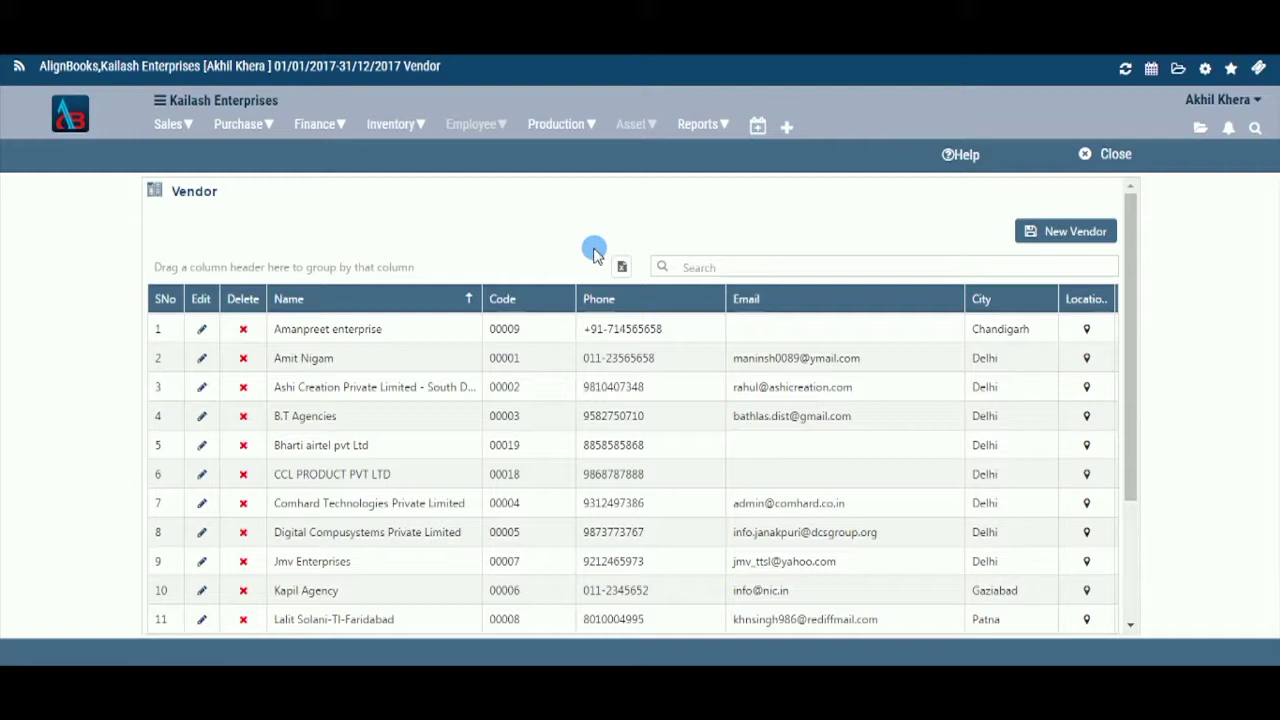
# - Open a blank New Vendor form, pre-filled with code 000021 under Sundry Creditors
pyautogui.click(1046, 236)
pyautogui.click(1047, 236)
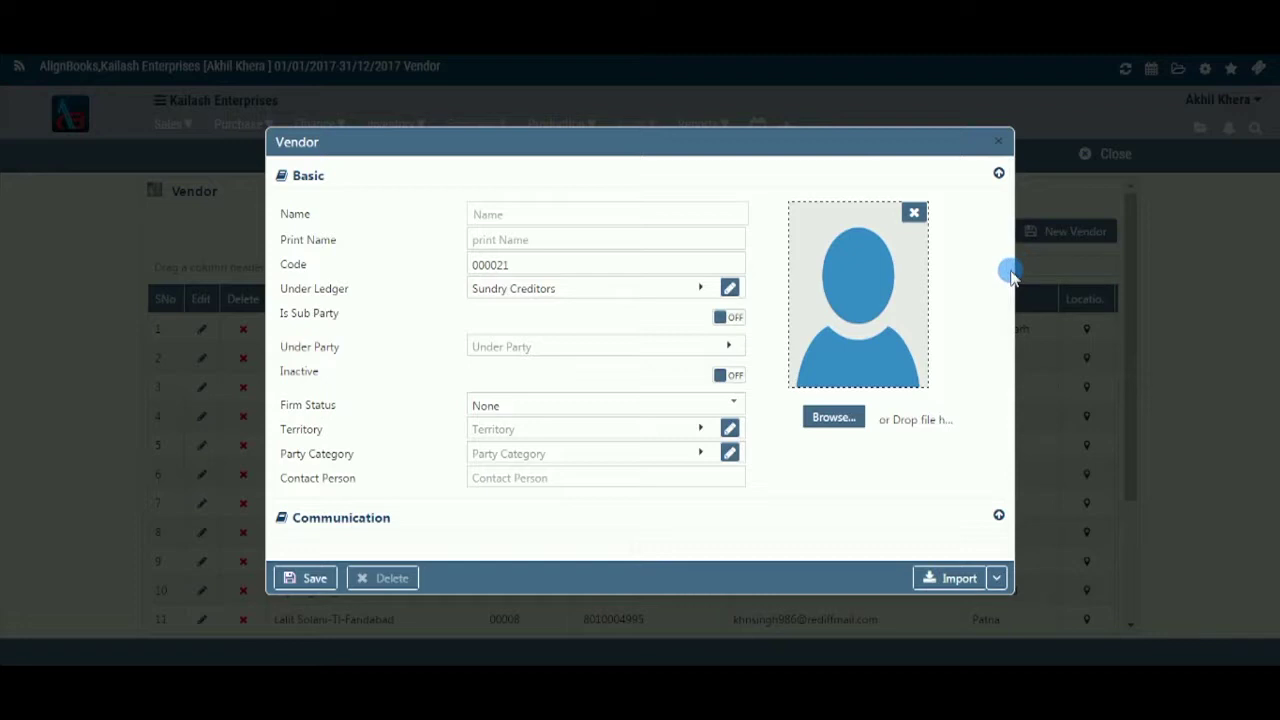
pyautogui.scroll(-8, 746, 430)
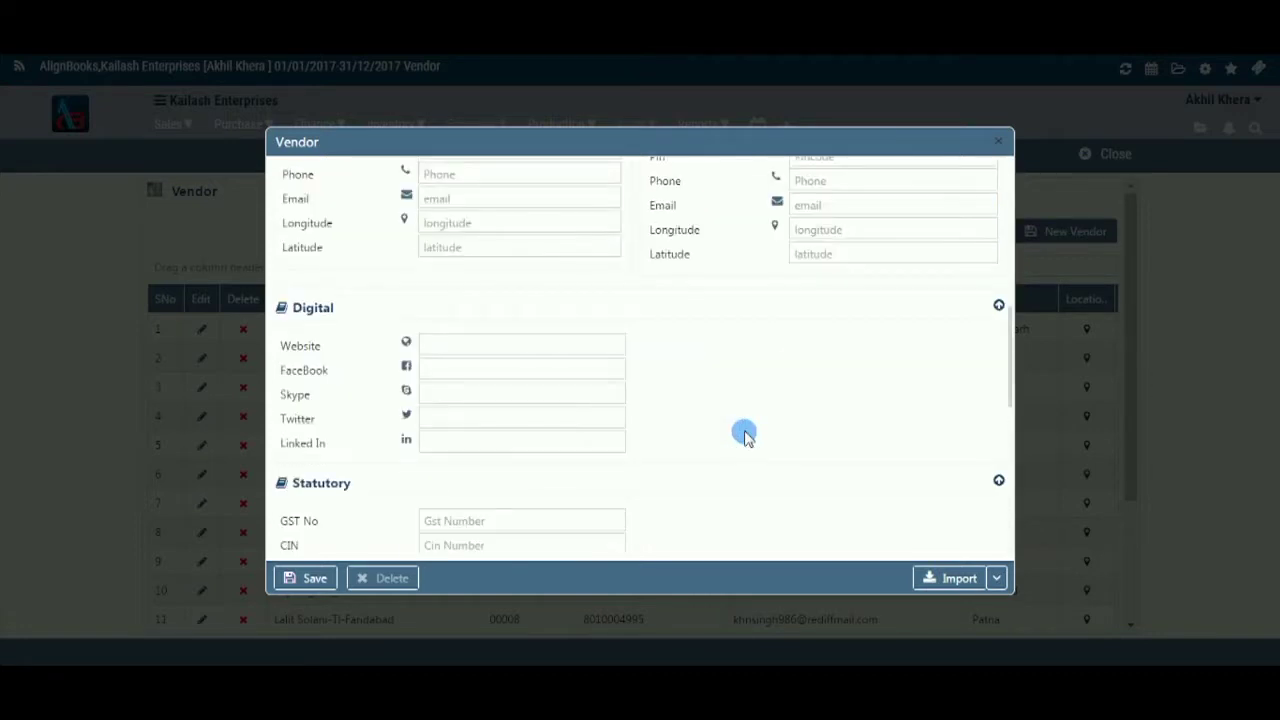
pyautogui.scroll(8, 746, 432)
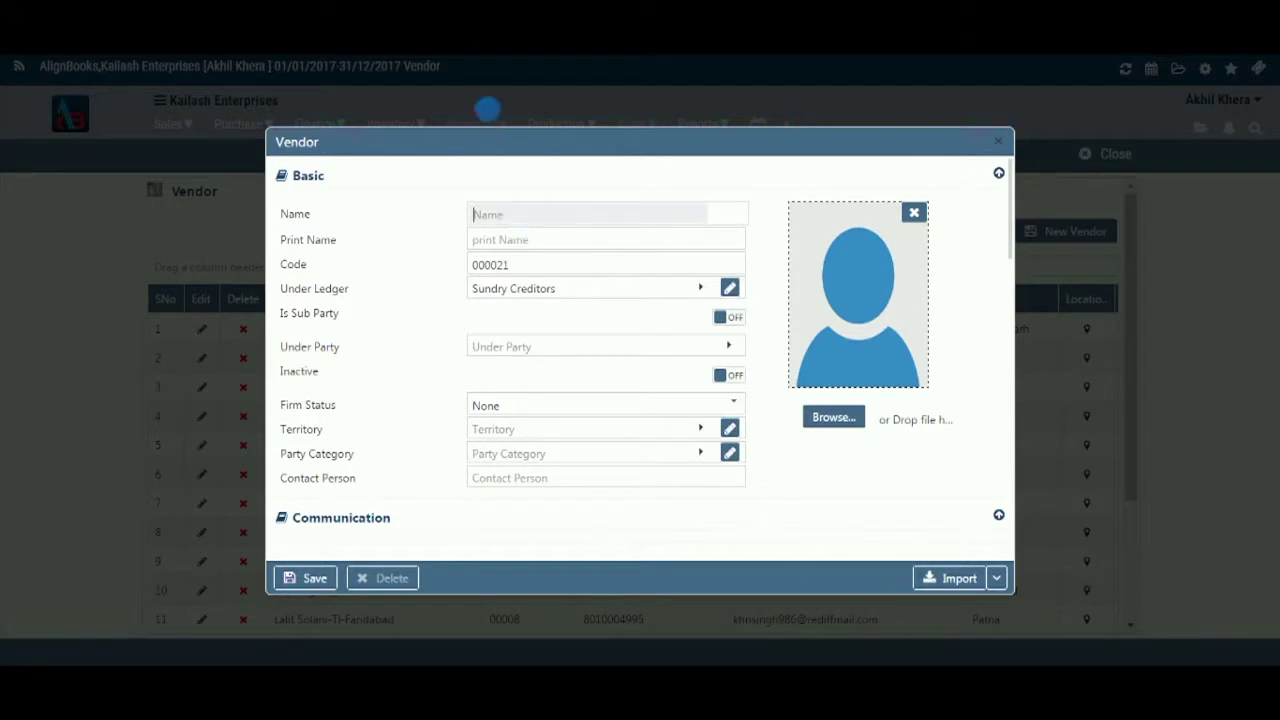
# - Enter 'AZ Enterprise' as the vendor name so Print Name matches it
pyautogui.click(530, 216)
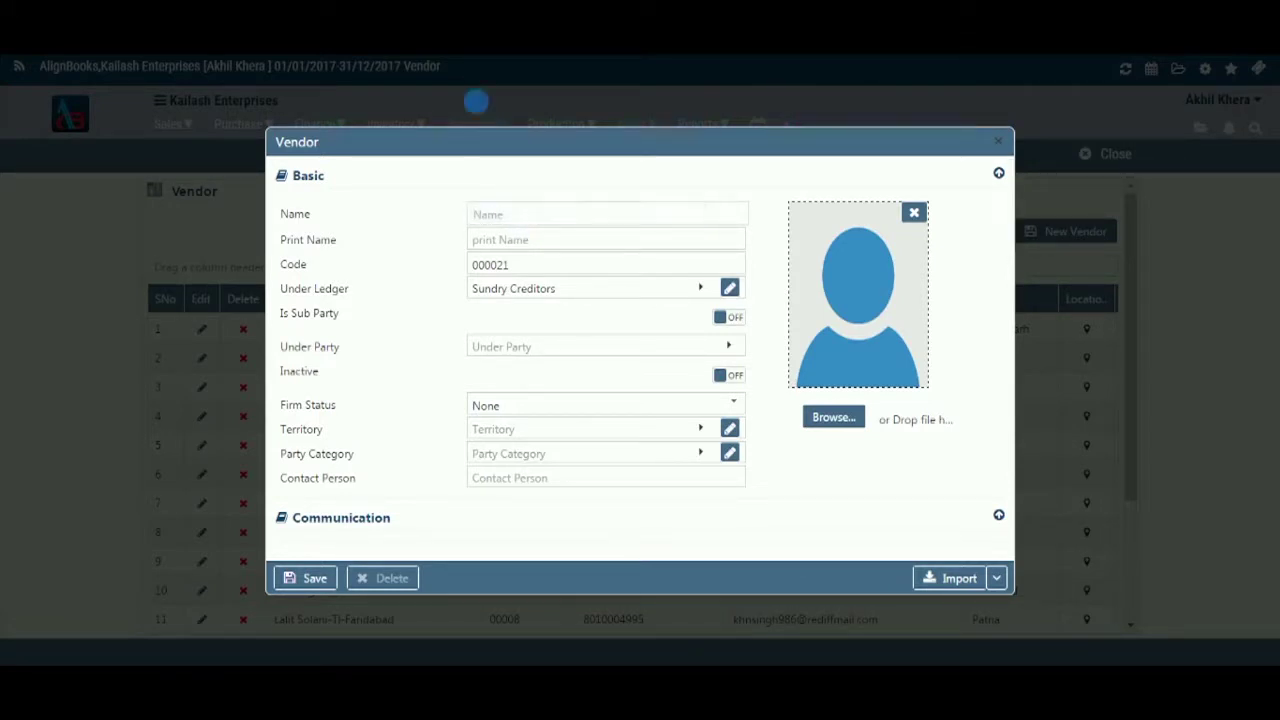
pyautogui.write('A')
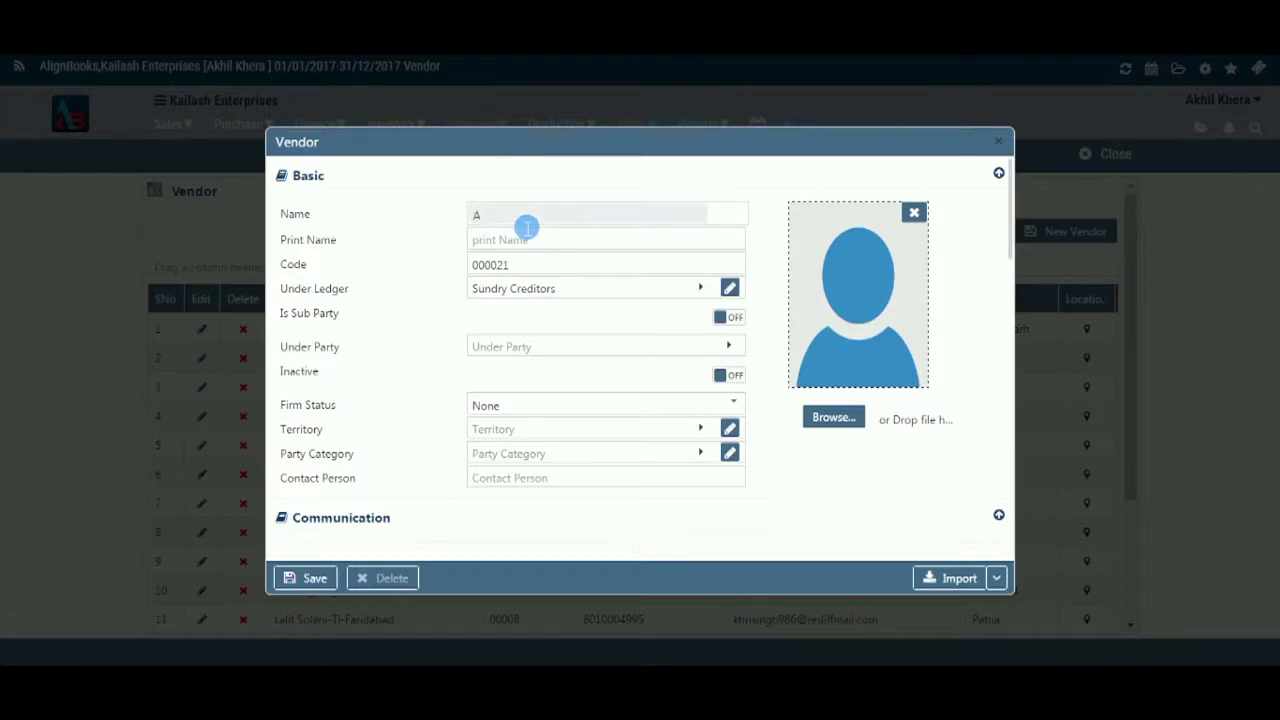
pyautogui.write('Z Enterprise')
pyautogui.click(535, 241)
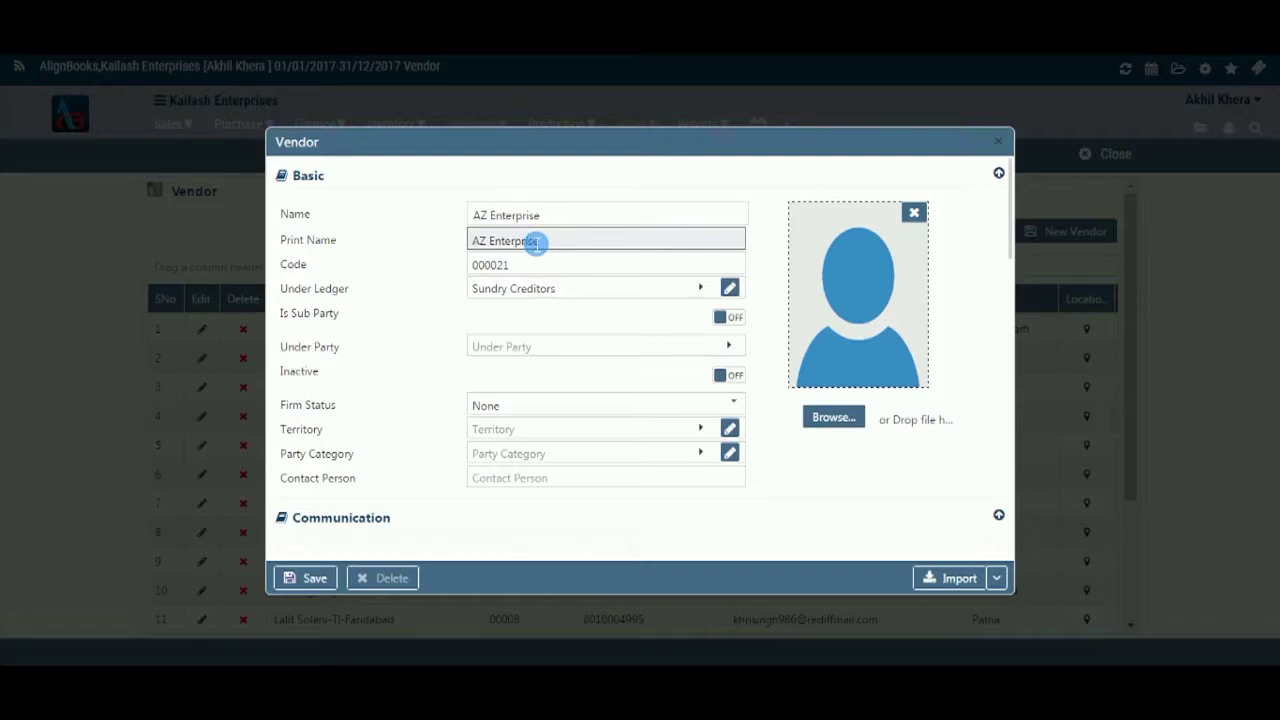
pyautogui.click(540, 270)
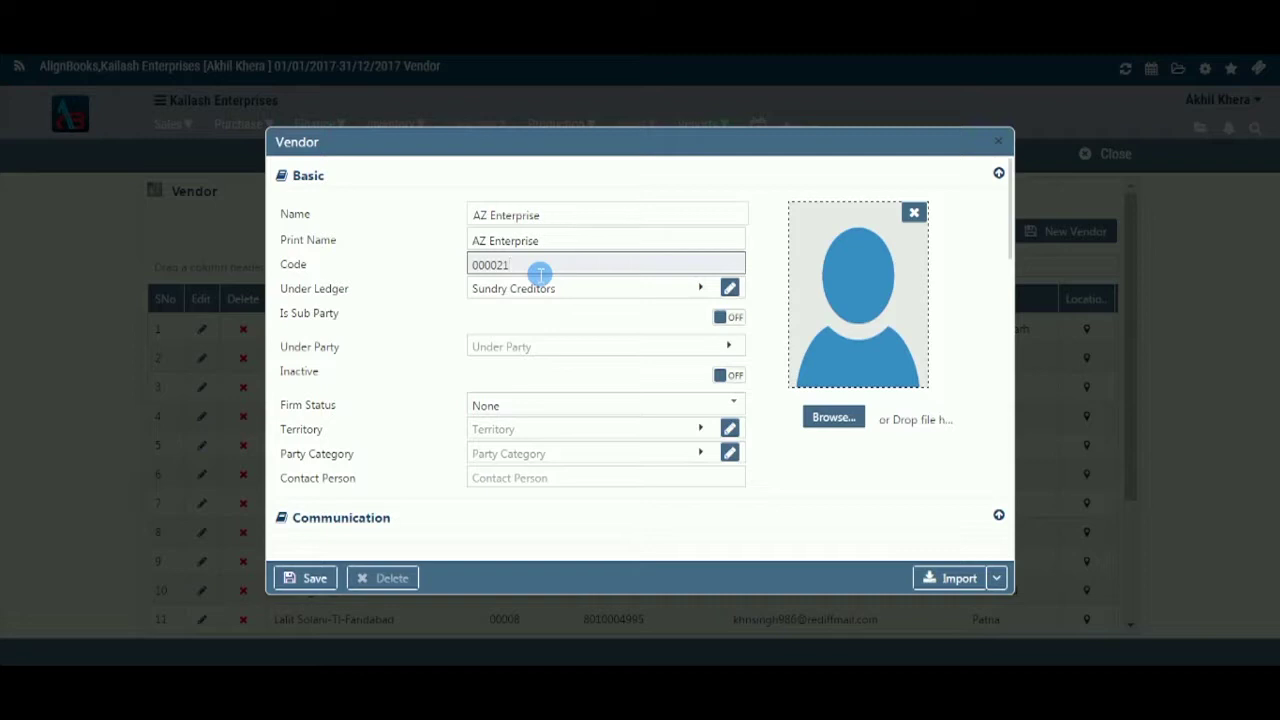
pyautogui.click(678, 289)
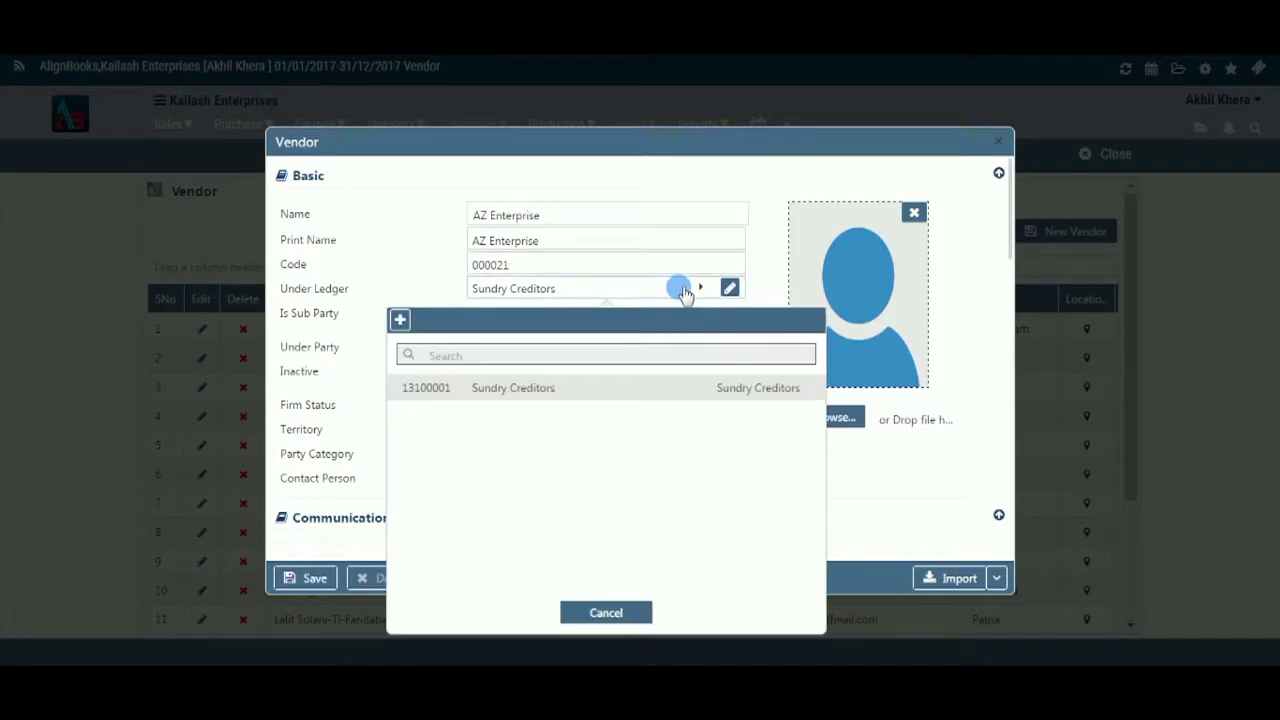
pyautogui.click(676, 396)
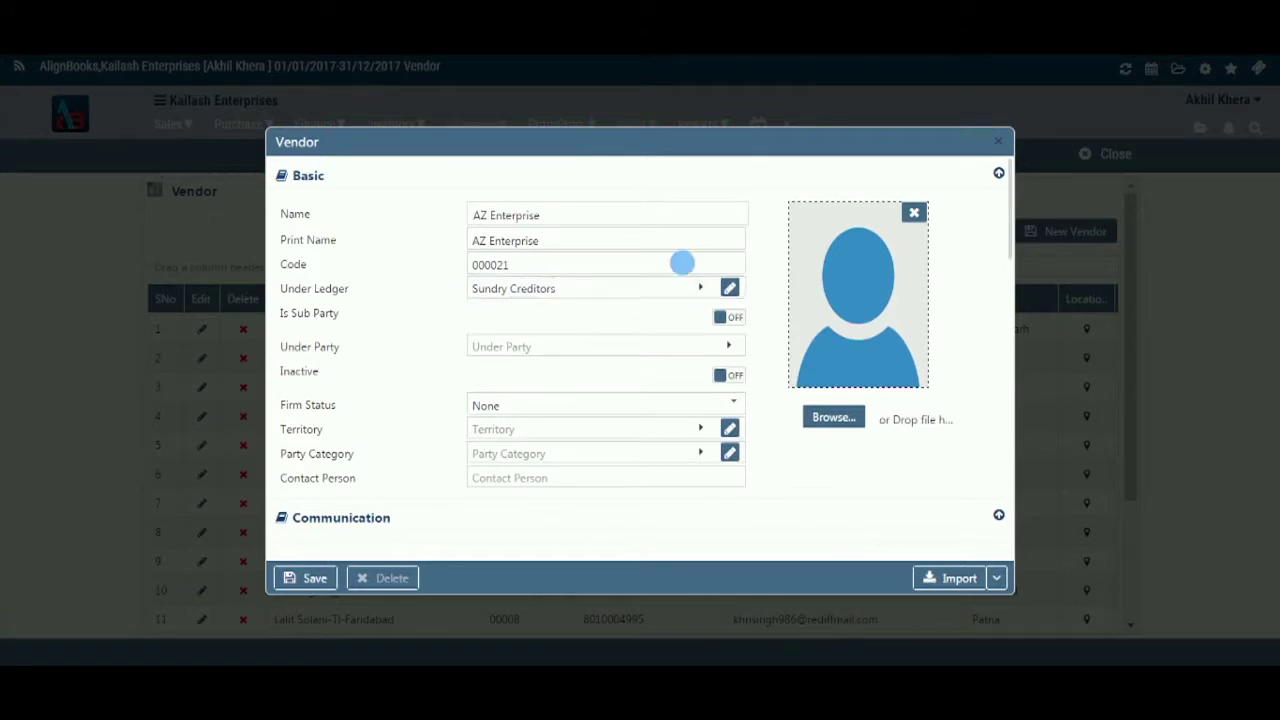
pyautogui.click(705, 289)
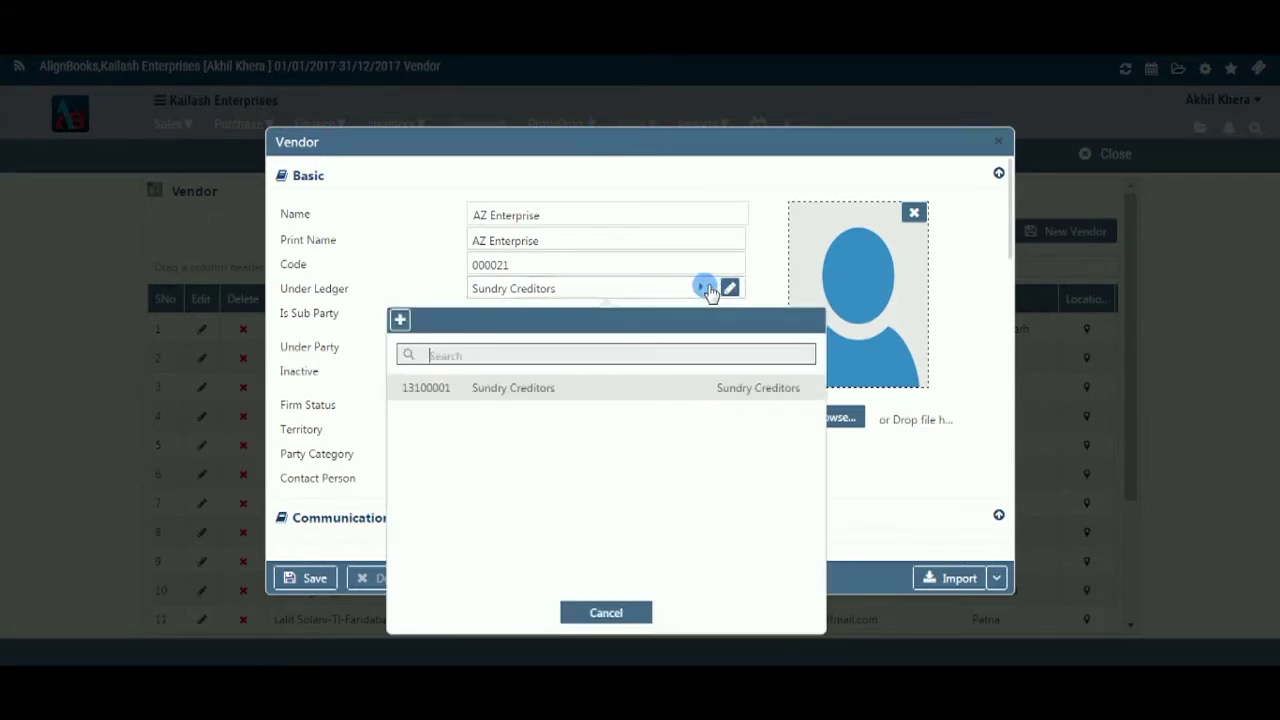
pyautogui.click(398, 320)
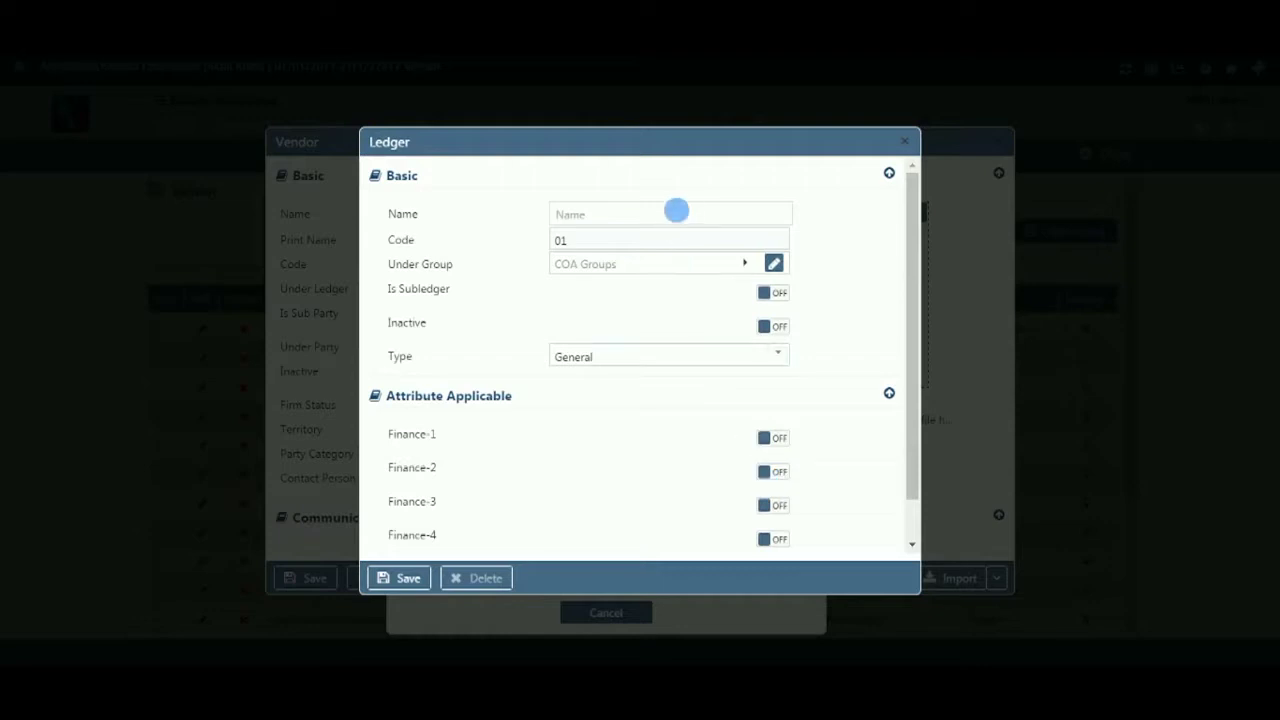
pyautogui.click(905, 142)
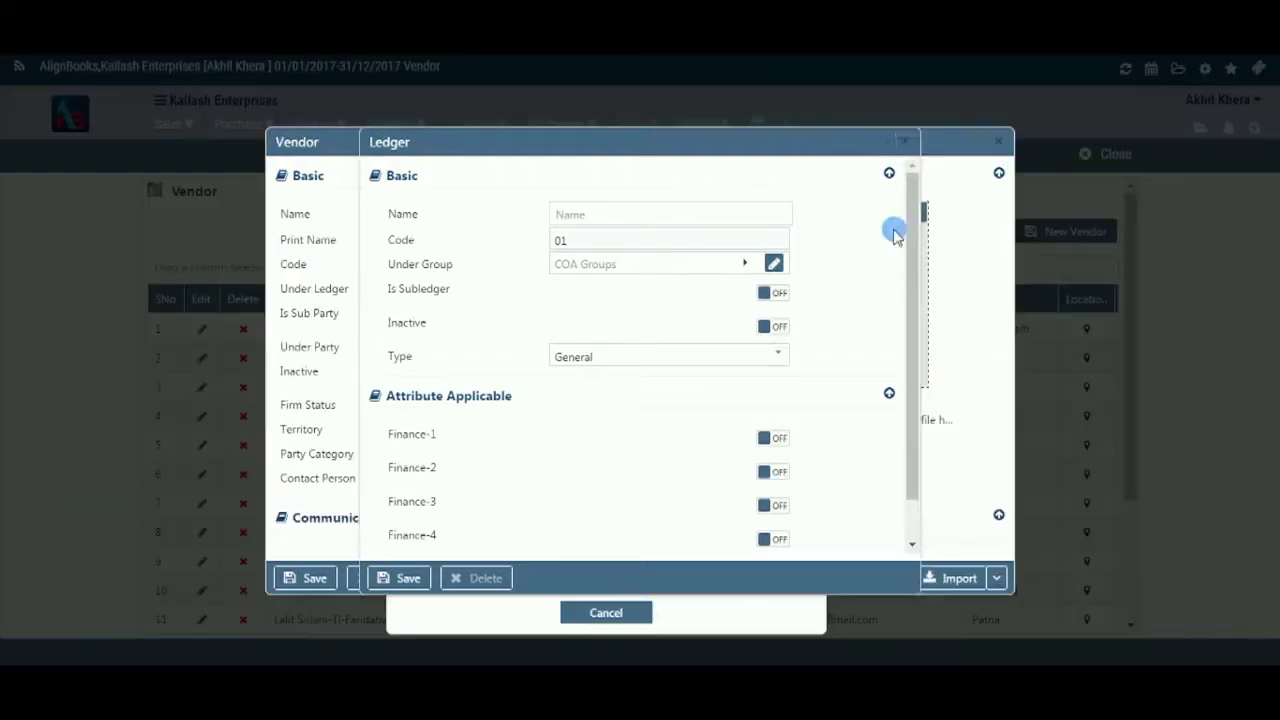
pyautogui.click(619, 610)
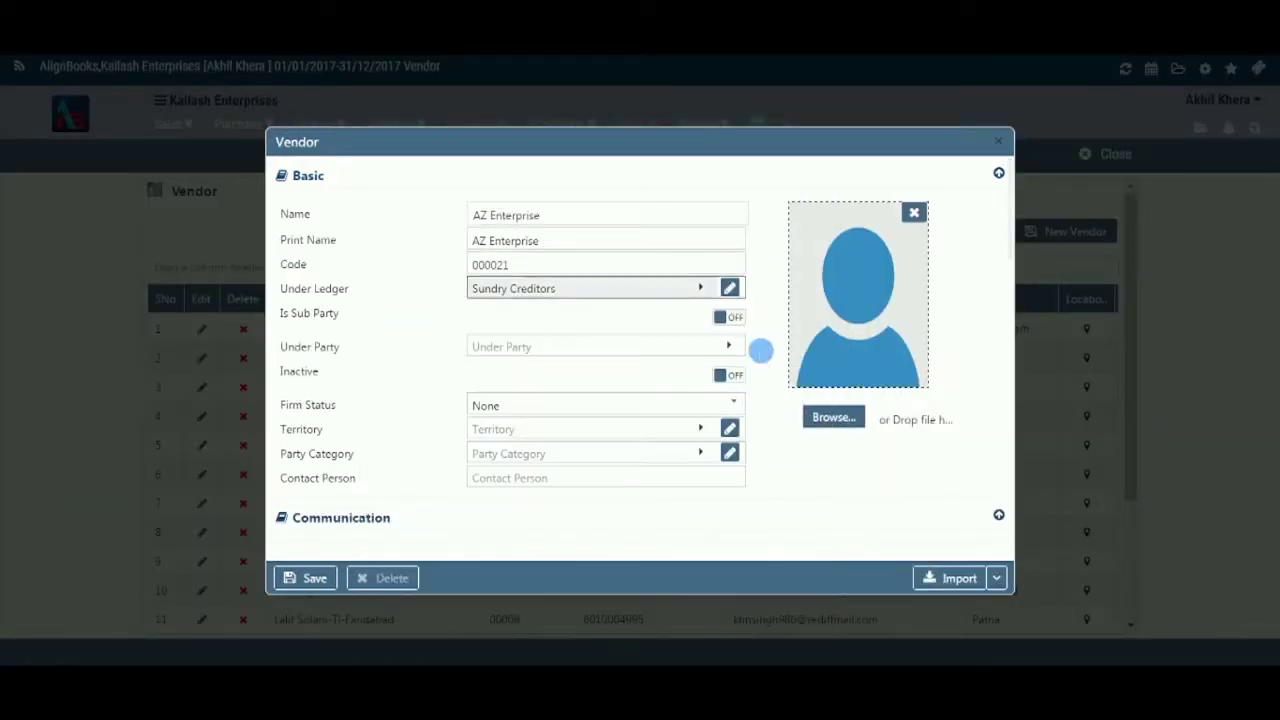
# - Make the vendor a sub party under Comhard Technologies Private Limited
pyautogui.click(728, 317)
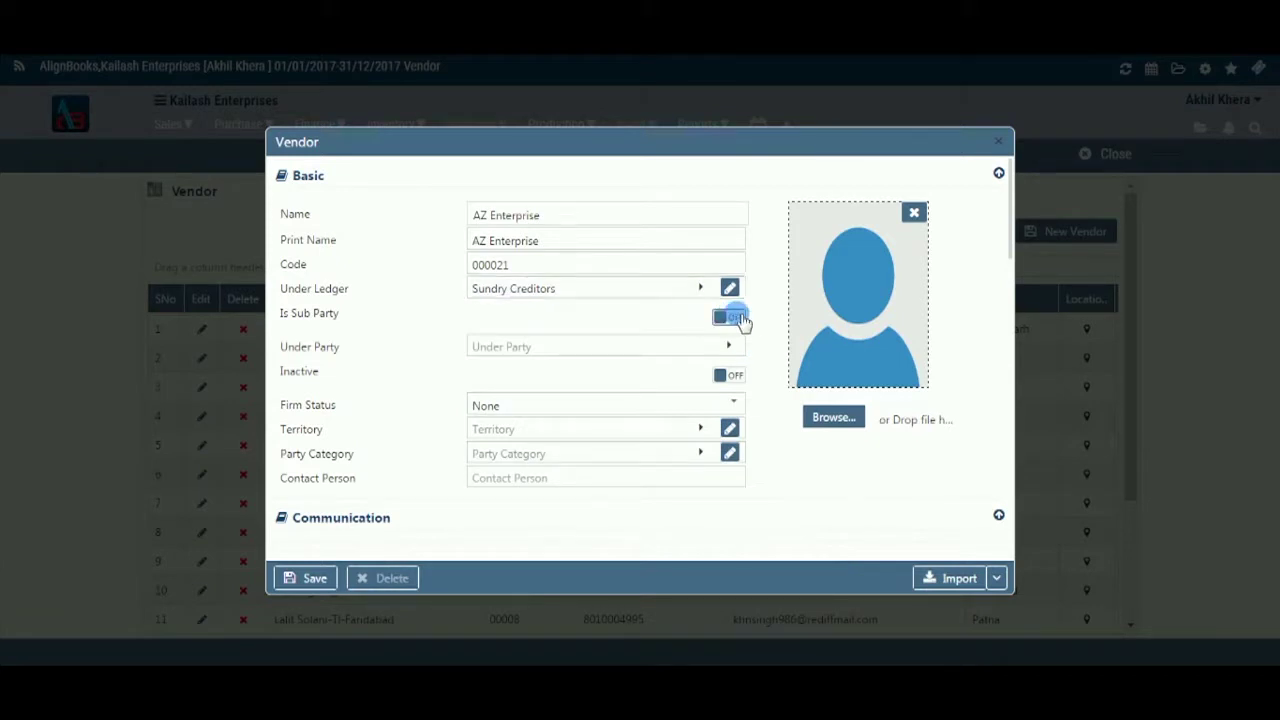
pyautogui.click(736, 346)
pyautogui.click(736, 319)
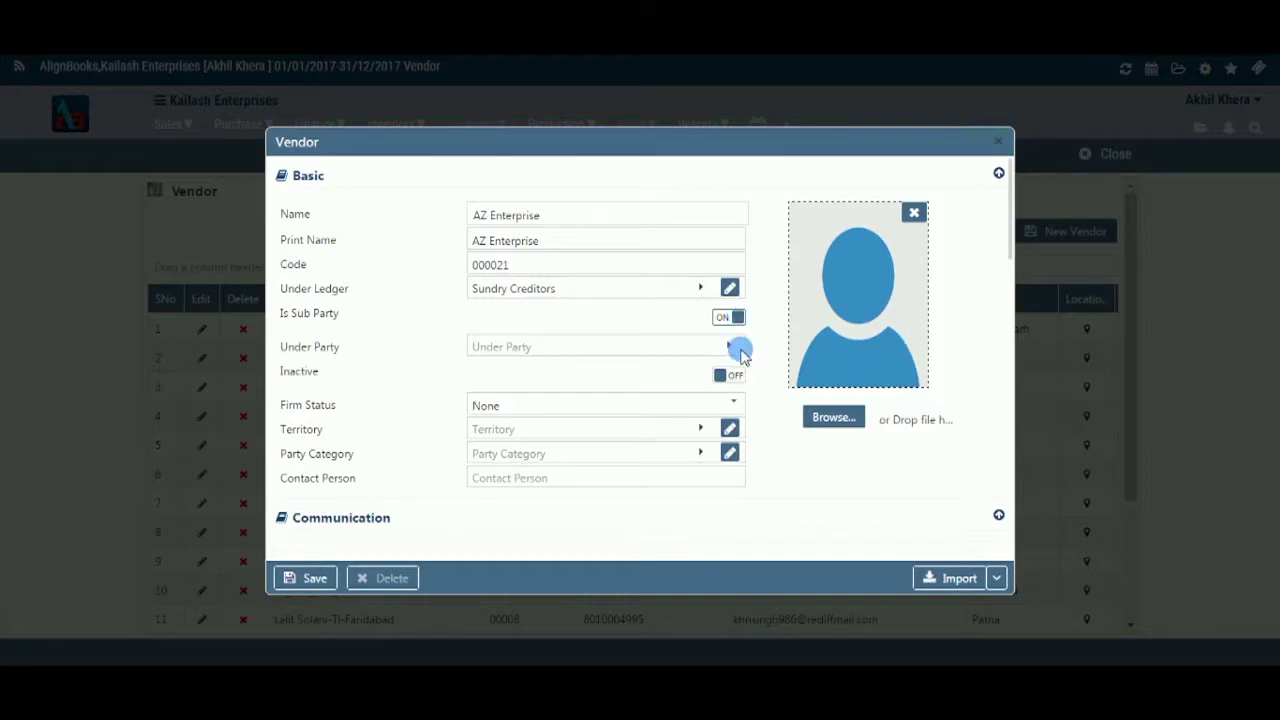
pyautogui.click(736, 349)
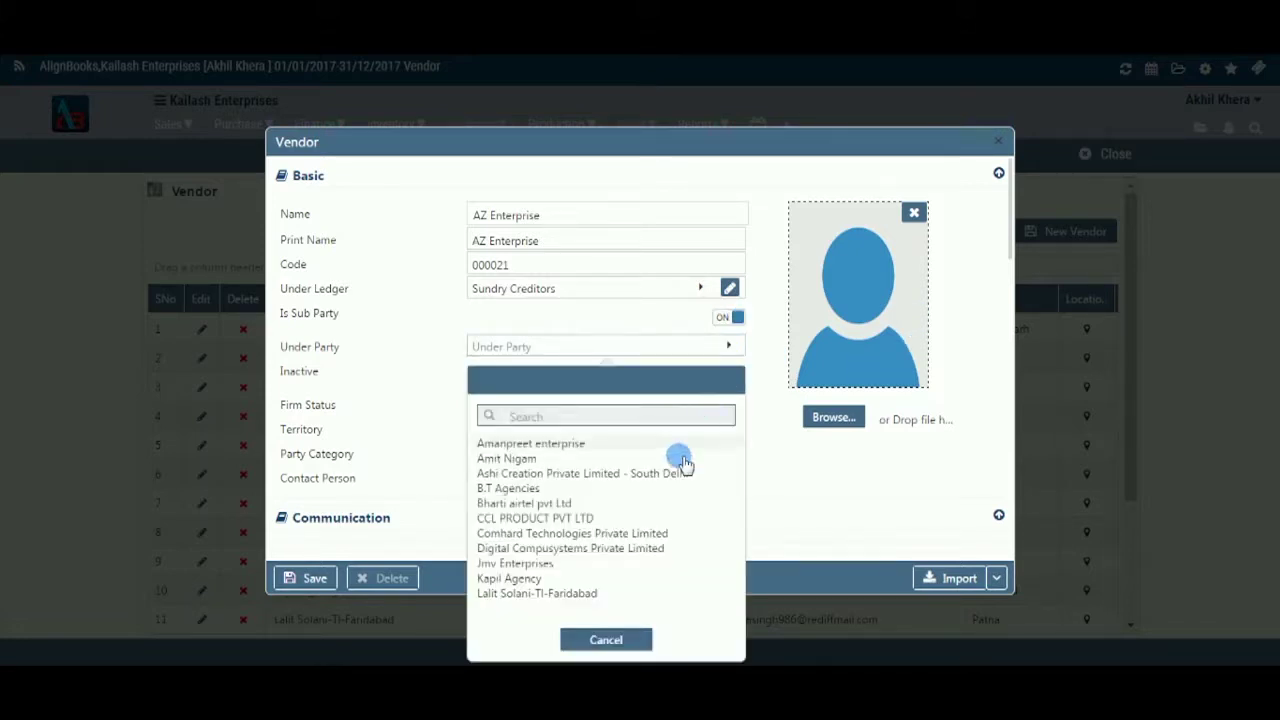
pyautogui.click(624, 535)
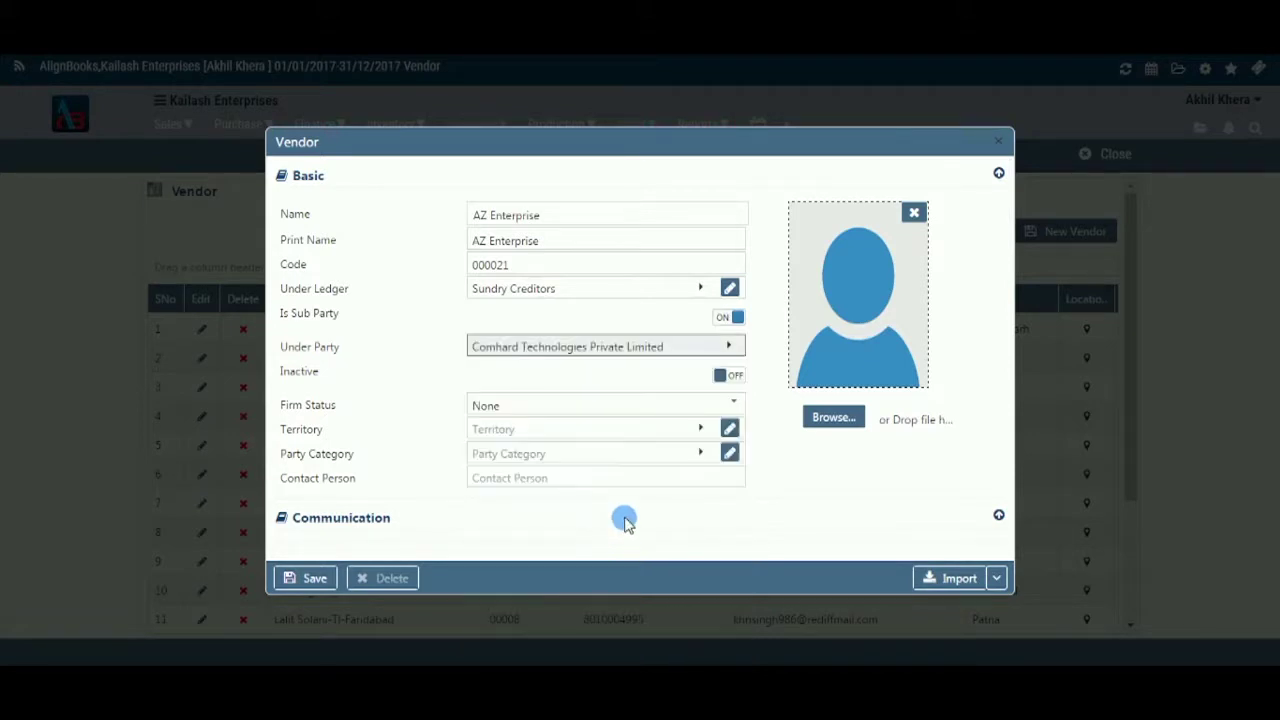
# - Keep the vendor active and set its firm status to Company
pyautogui.click(735, 377)
pyautogui.click(735, 379)
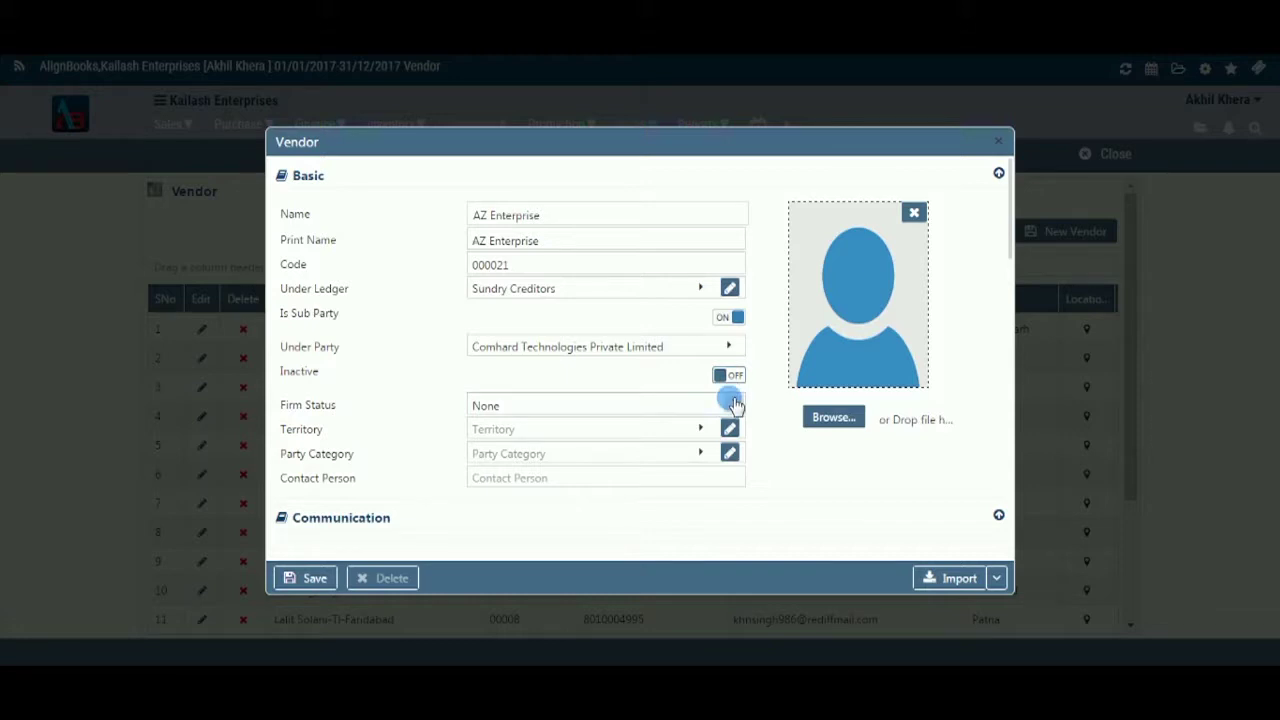
pyautogui.click(735, 405)
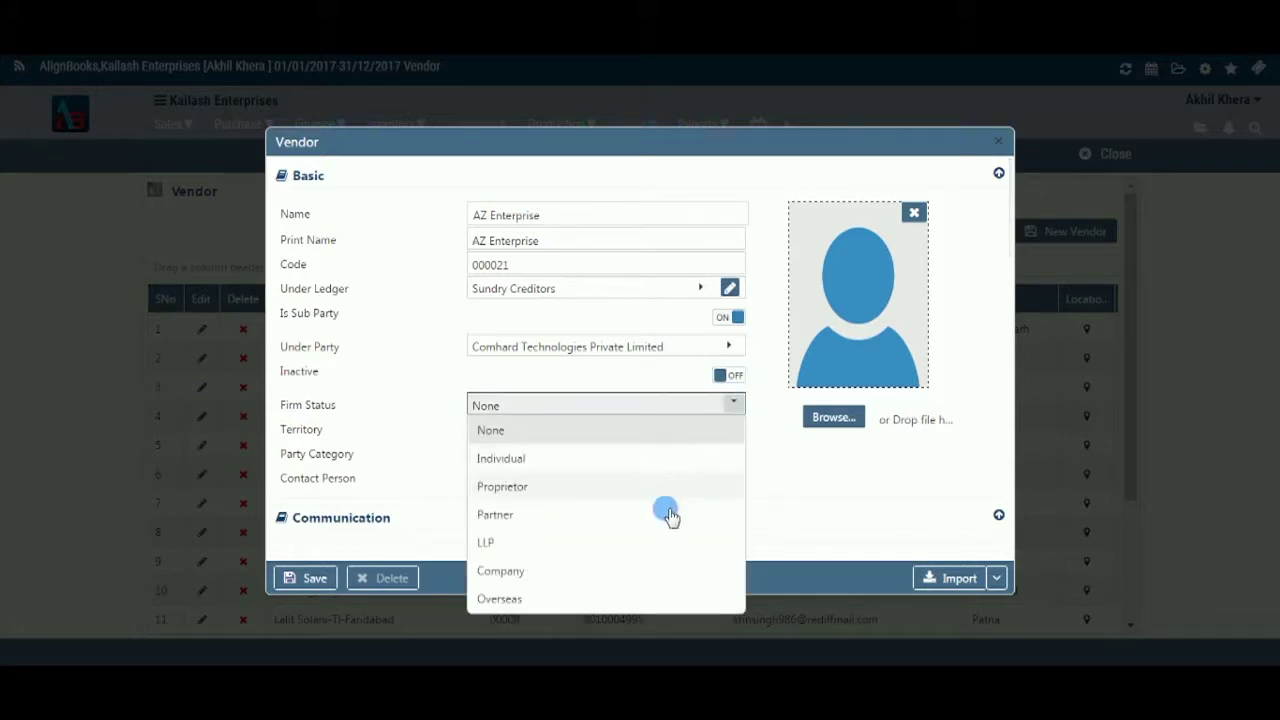
pyautogui.click(649, 569)
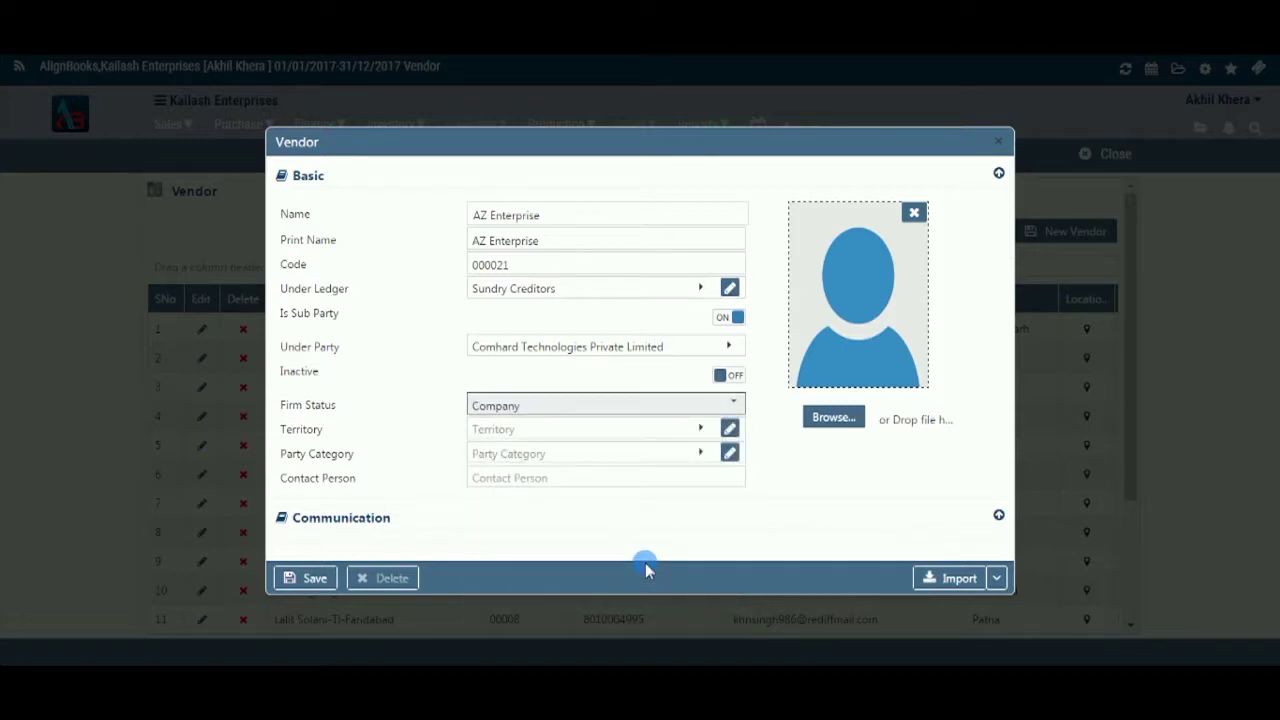
# - Set the vendor's territory to North without creating a new territory
pyautogui.click(701, 430)
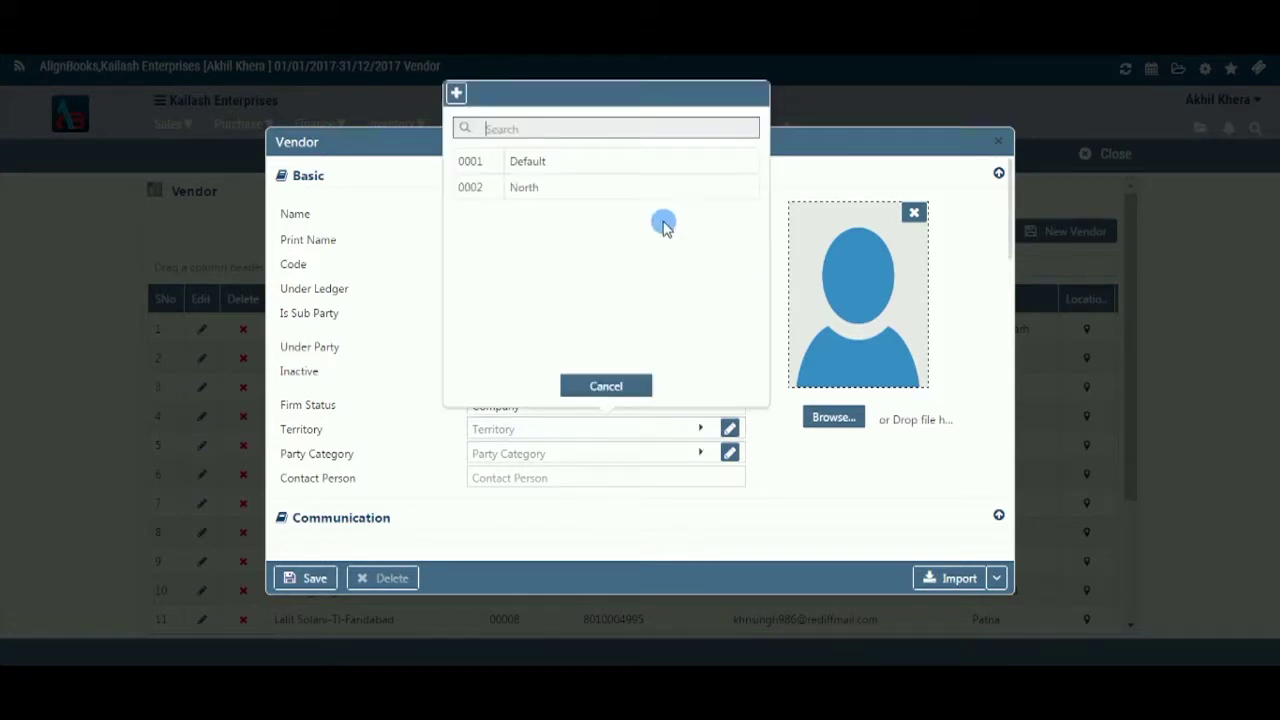
pyautogui.click(662, 197)
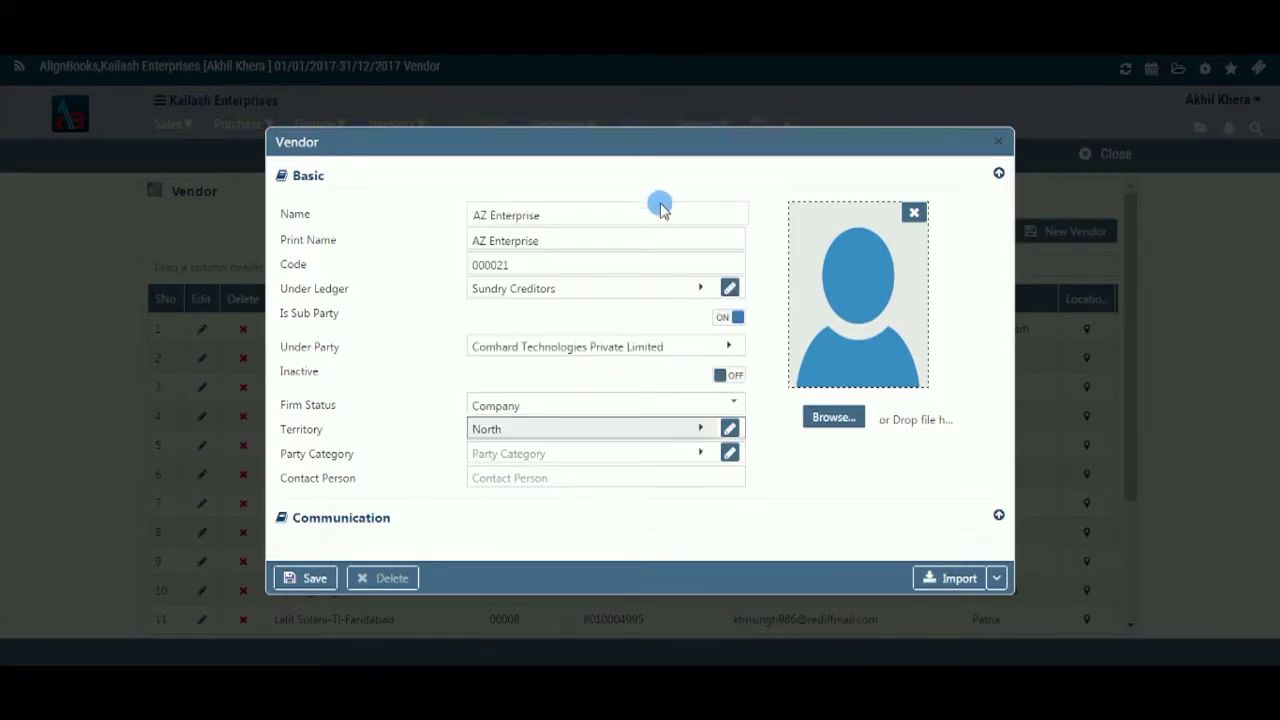
pyautogui.click(729, 428)
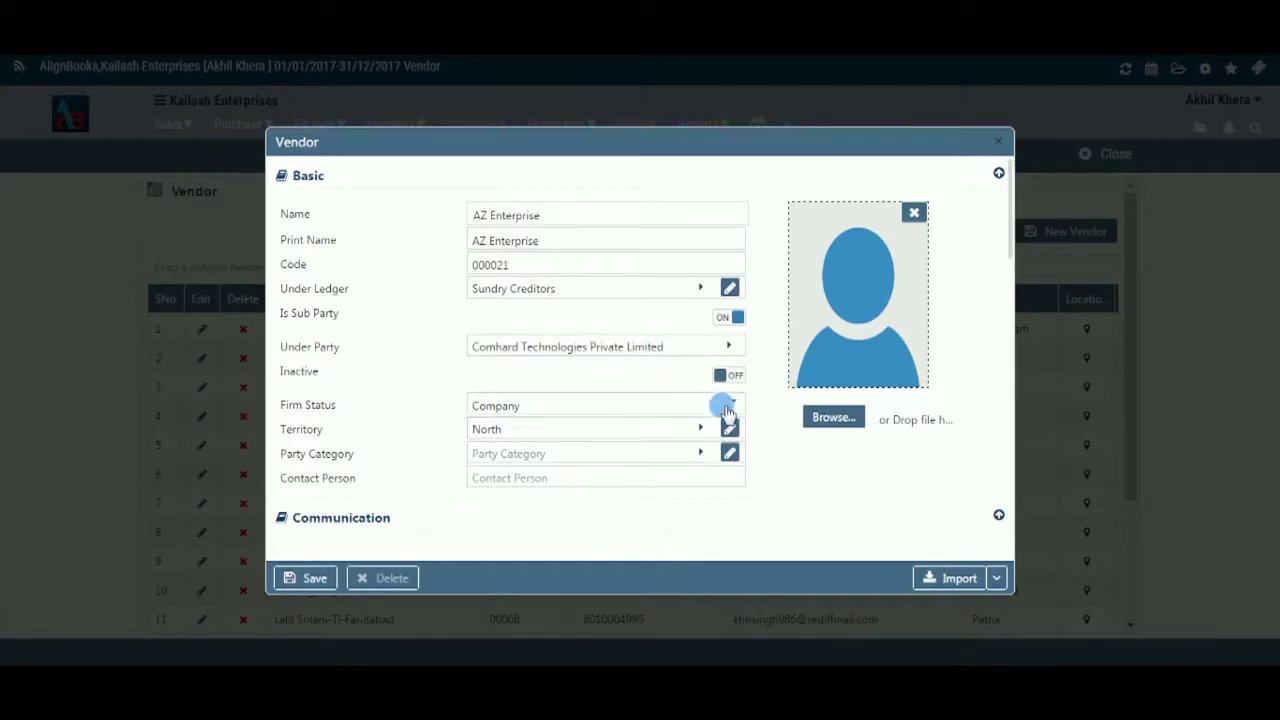
pyautogui.click(701, 428)
pyautogui.click(456, 95)
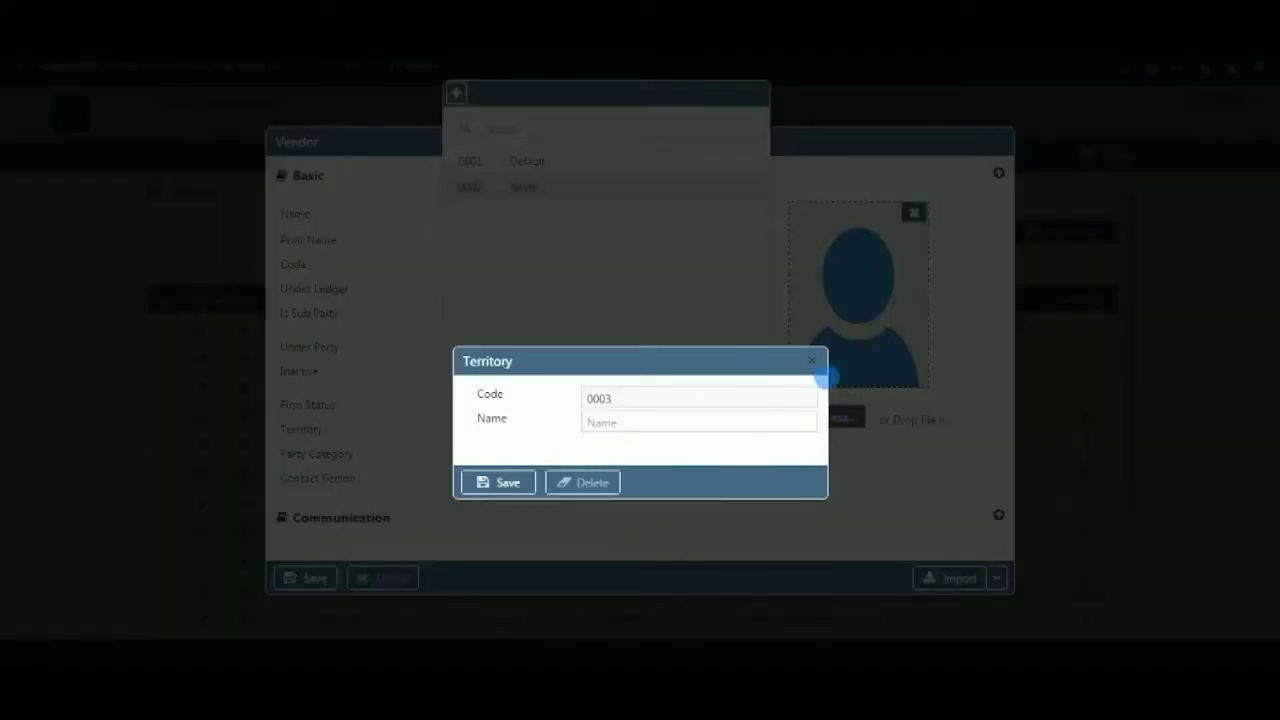
pyautogui.click(812, 360)
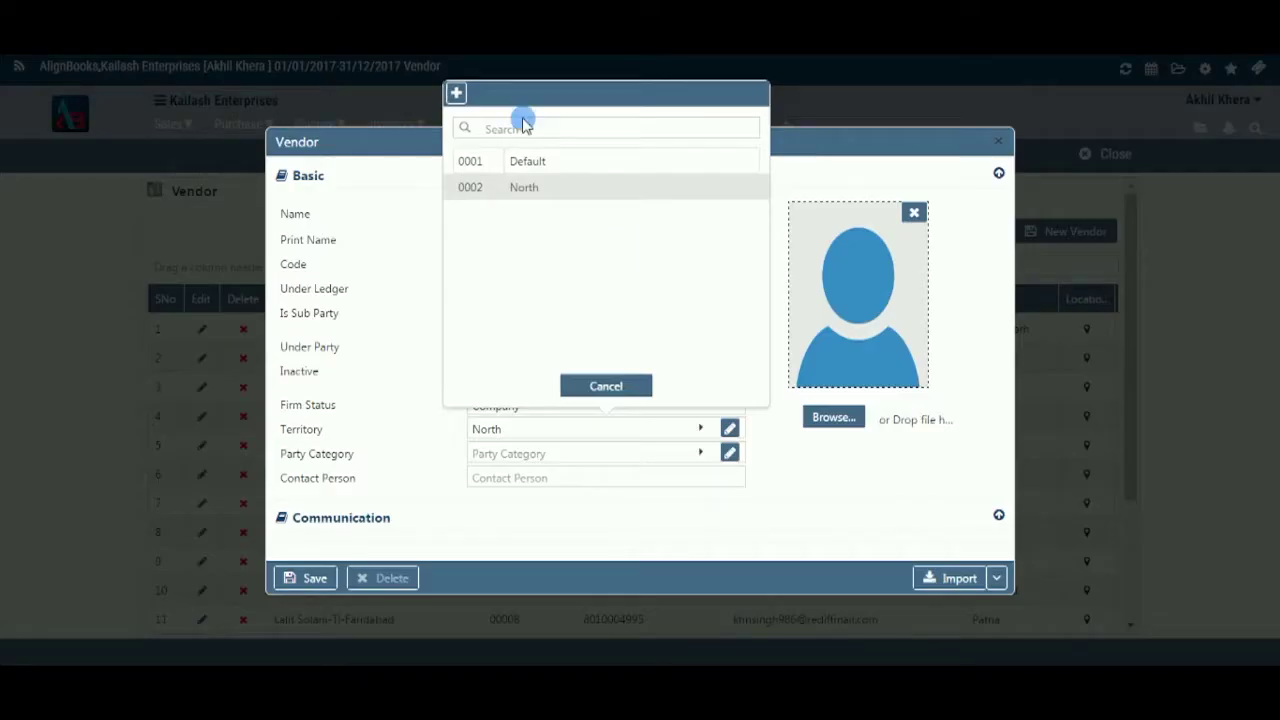
pyautogui.click(605, 387)
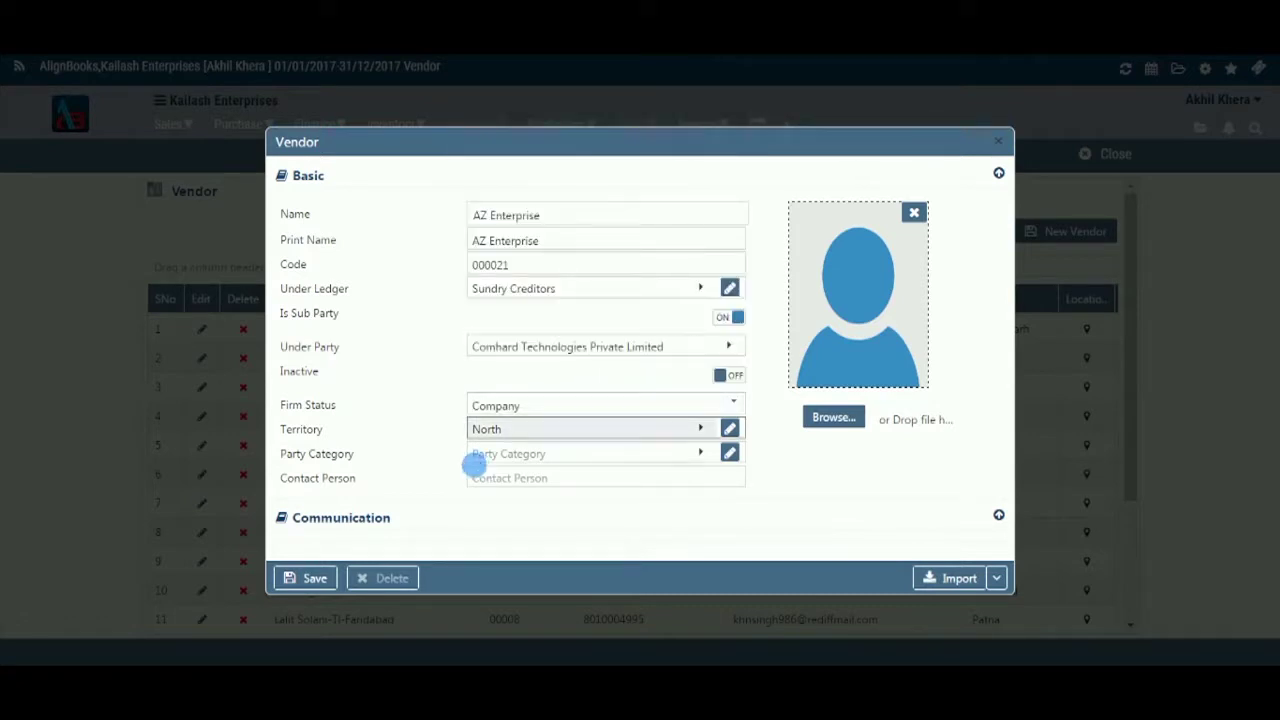
# - Set the party category to Expenses without adding a new category
pyautogui.click(703, 454)
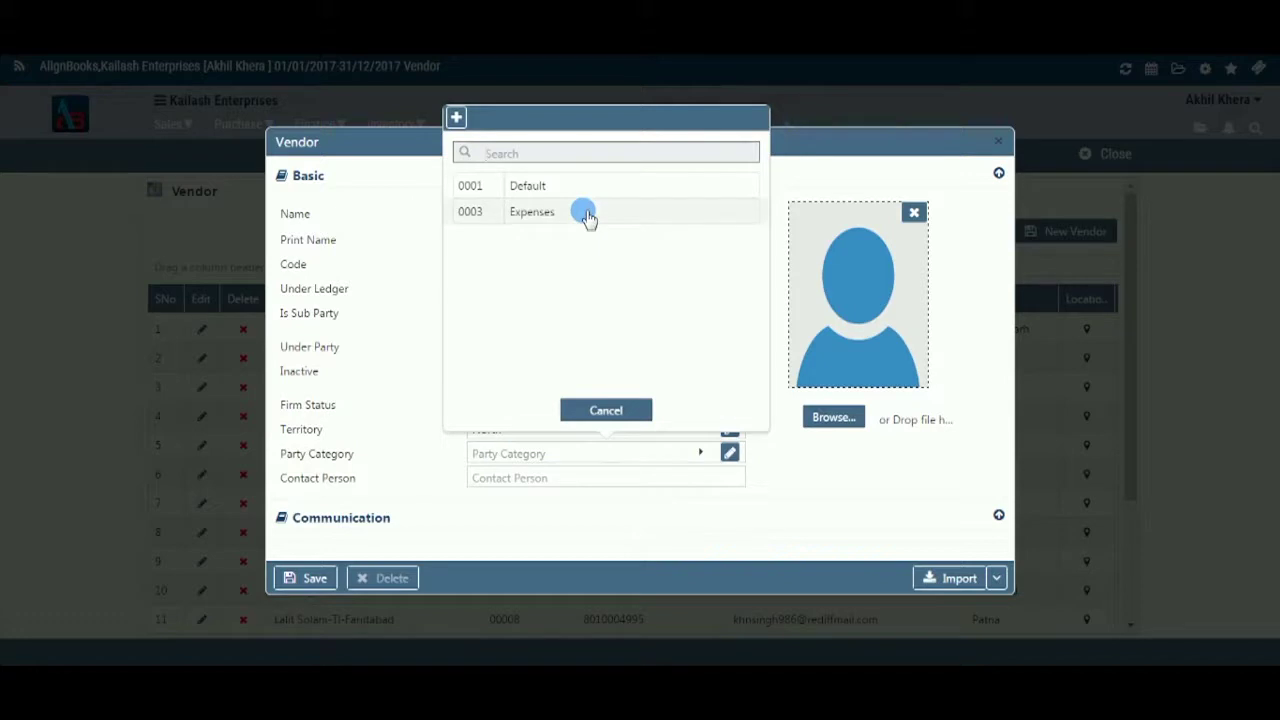
pyautogui.click(587, 212)
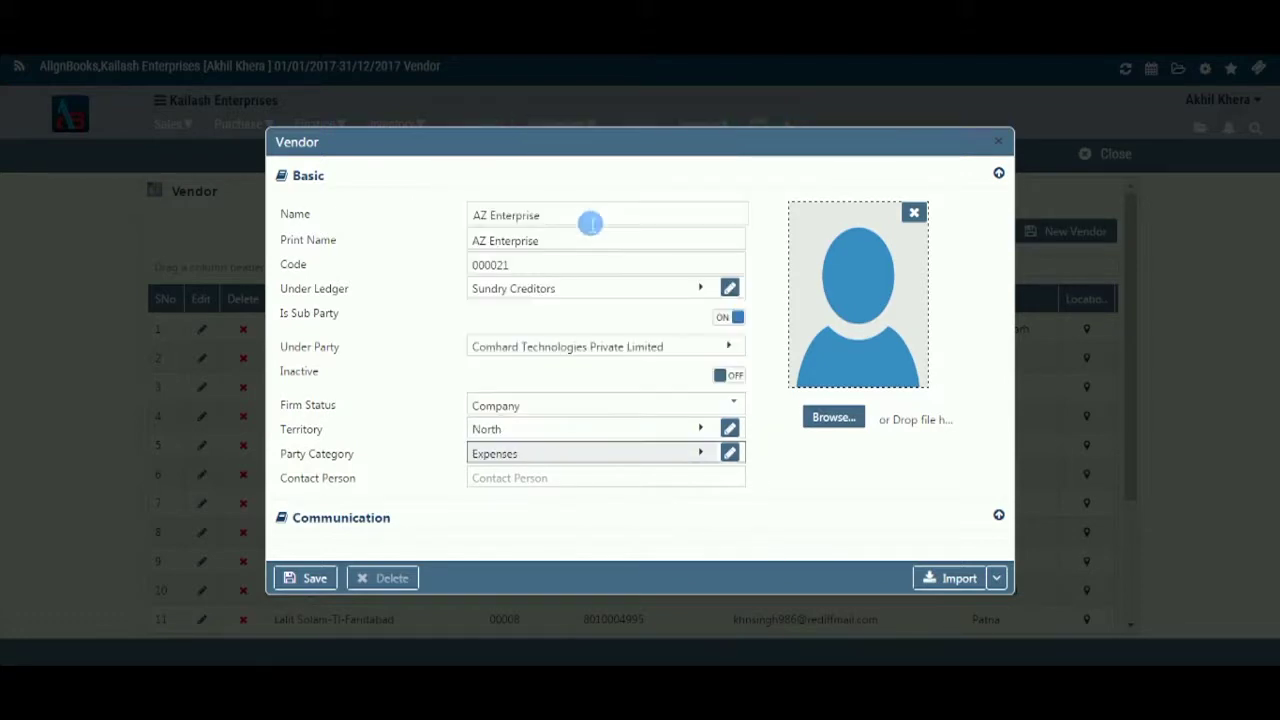
pyautogui.click(730, 455)
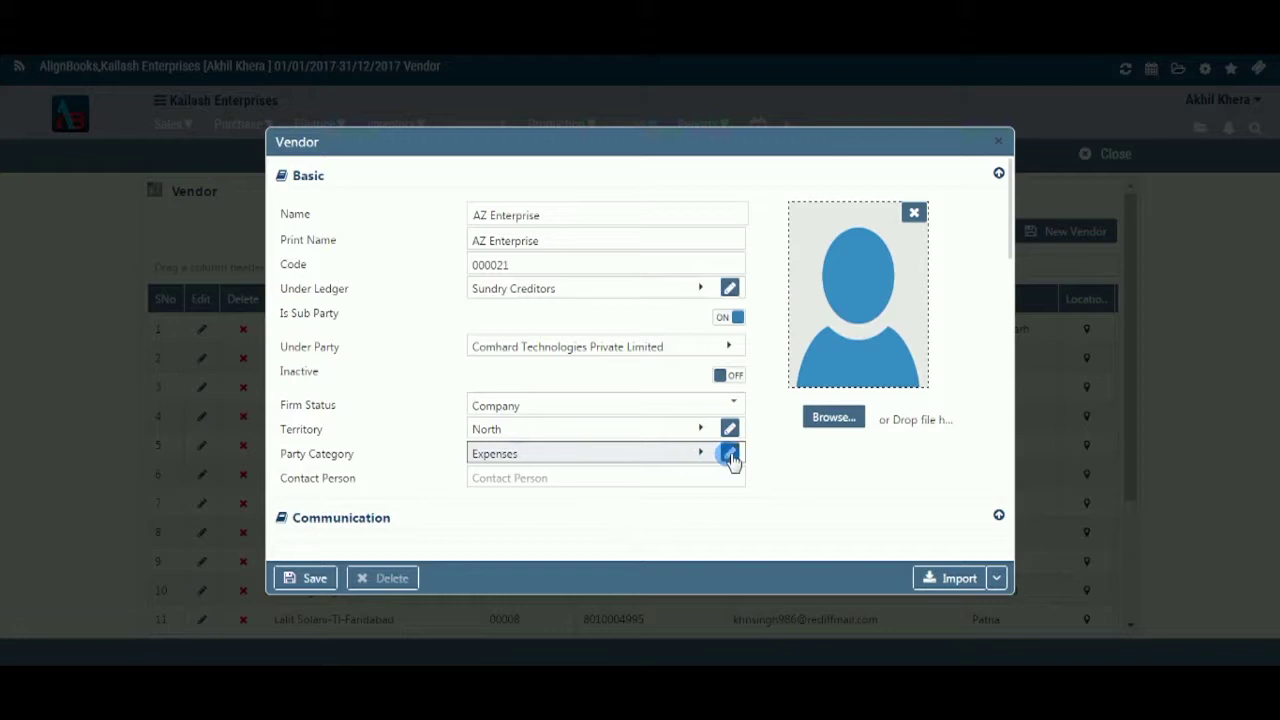
pyautogui.click(703, 455)
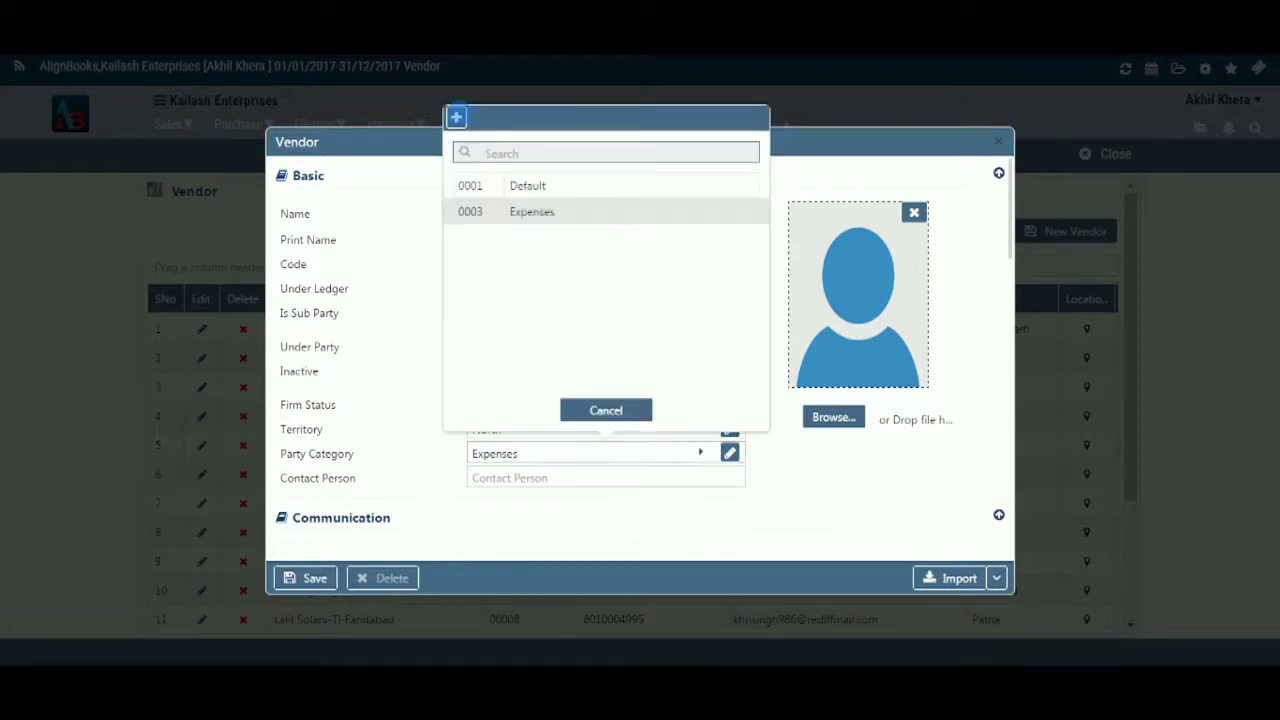
pyautogui.click(668, 336)
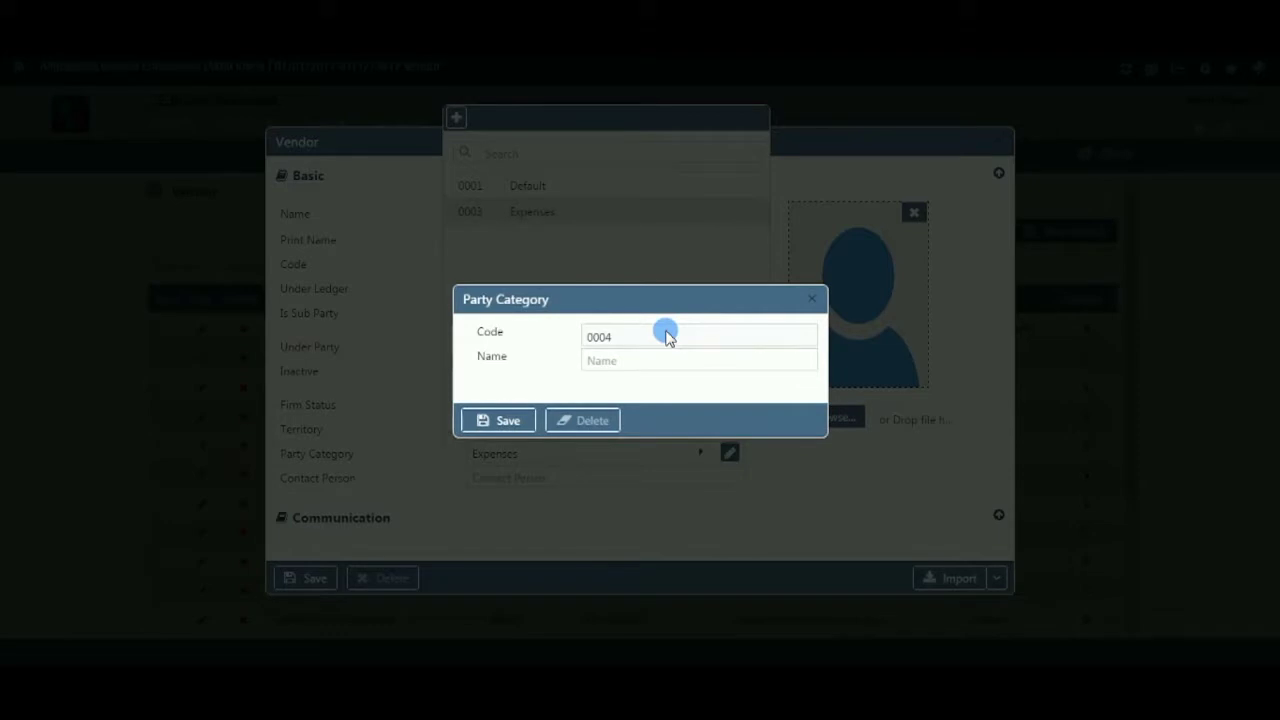
pyautogui.click(812, 300)
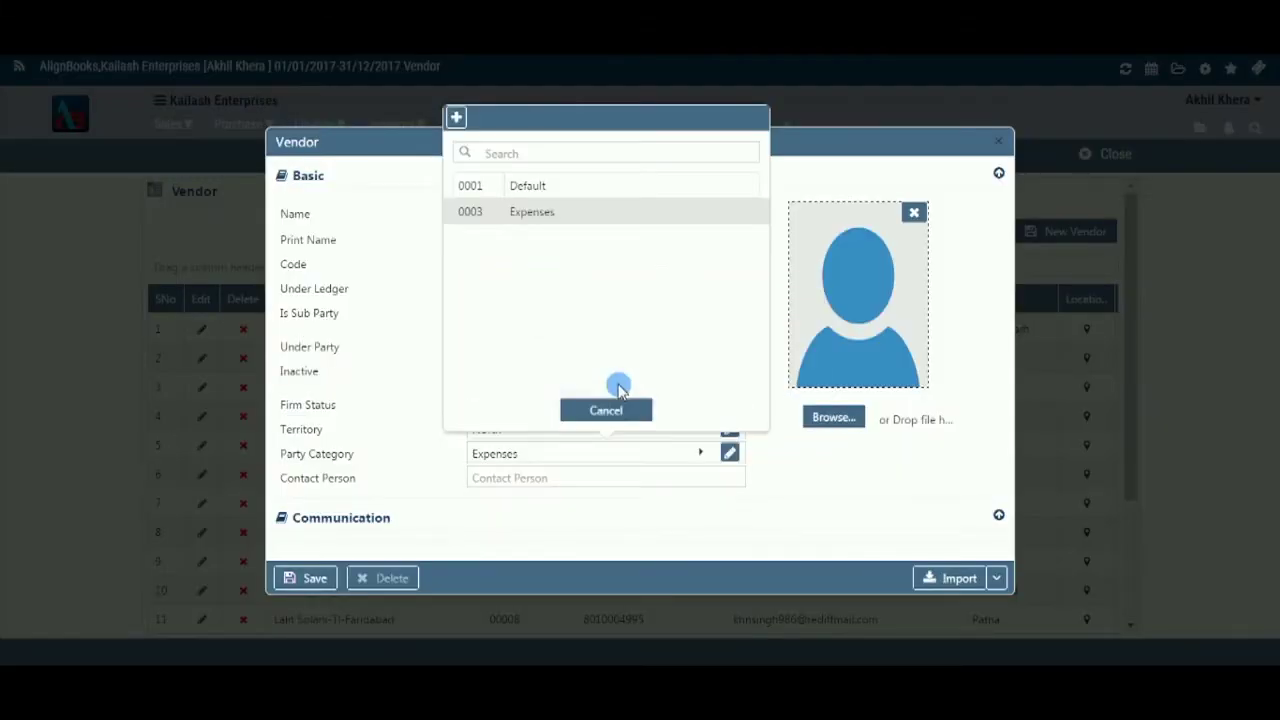
pyautogui.click(622, 415)
pyautogui.click(642, 482)
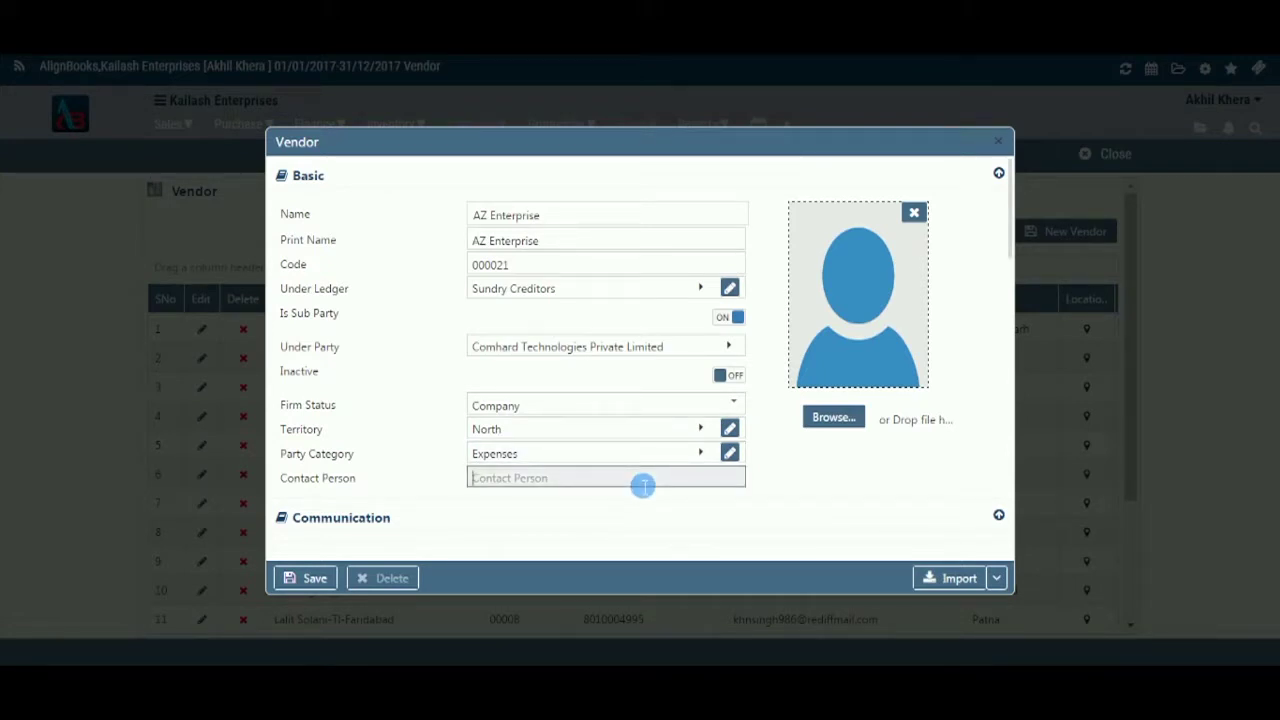
# - Enter the contact person's name and use the bank reconciliation picture from Pictures as the vendor photo
pyautogui.write('Amar')
pyautogui.click(843, 427)
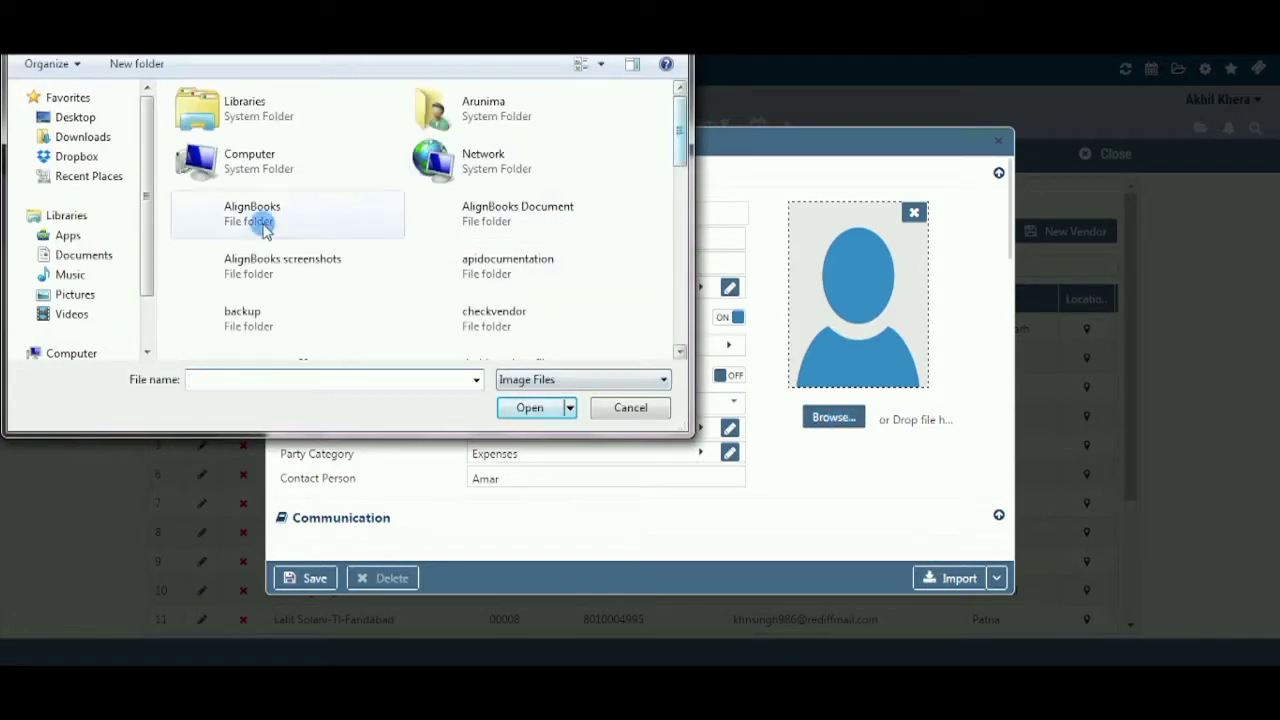
pyautogui.click(80, 294)
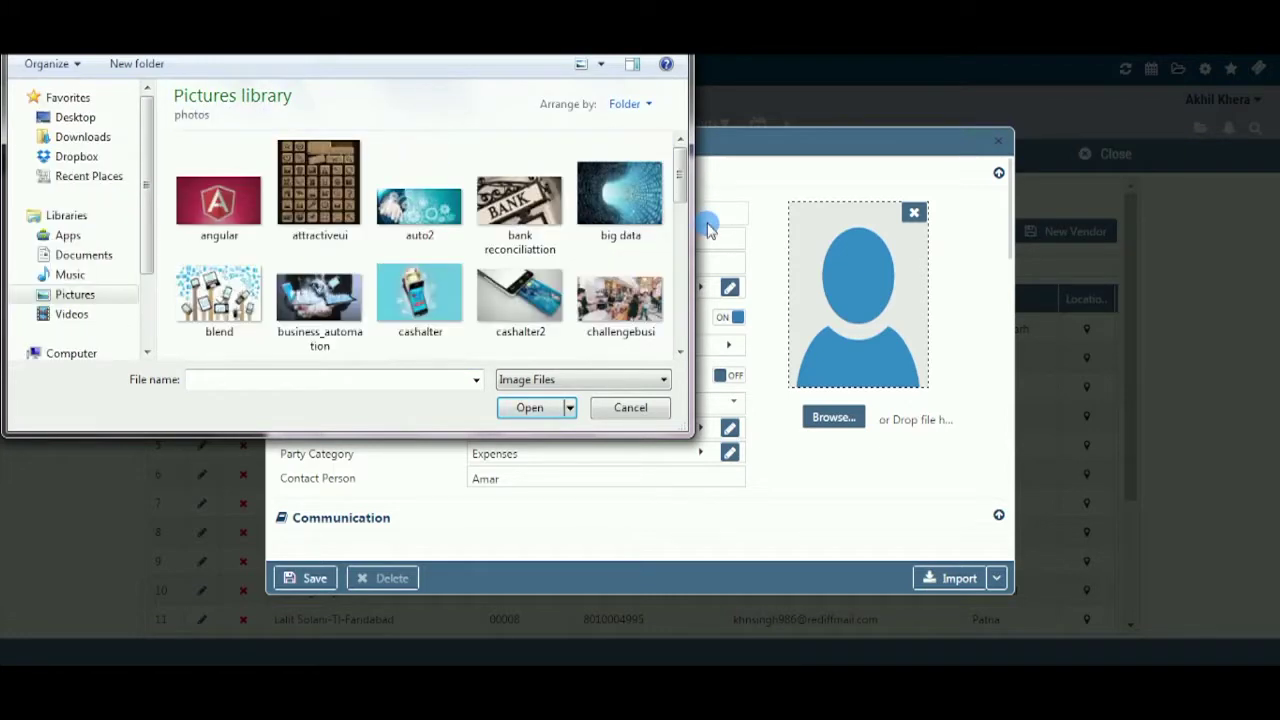
pyautogui.click(505, 198)
pyautogui.click(530, 407)
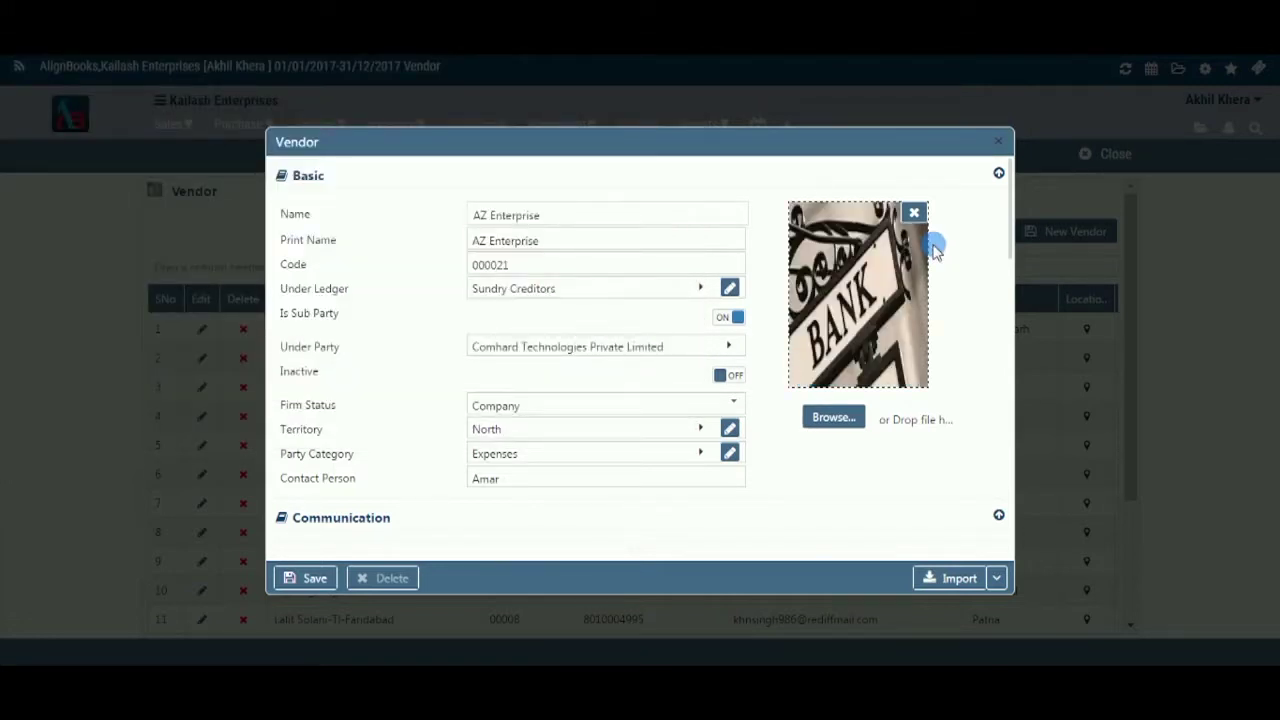
# - Enter the billing street address with country India, state Delhi and city Delhi
pyautogui.moveTo(1008, 245); pyautogui.dragTo(1008, 330)
pyautogui.click(545, 252)
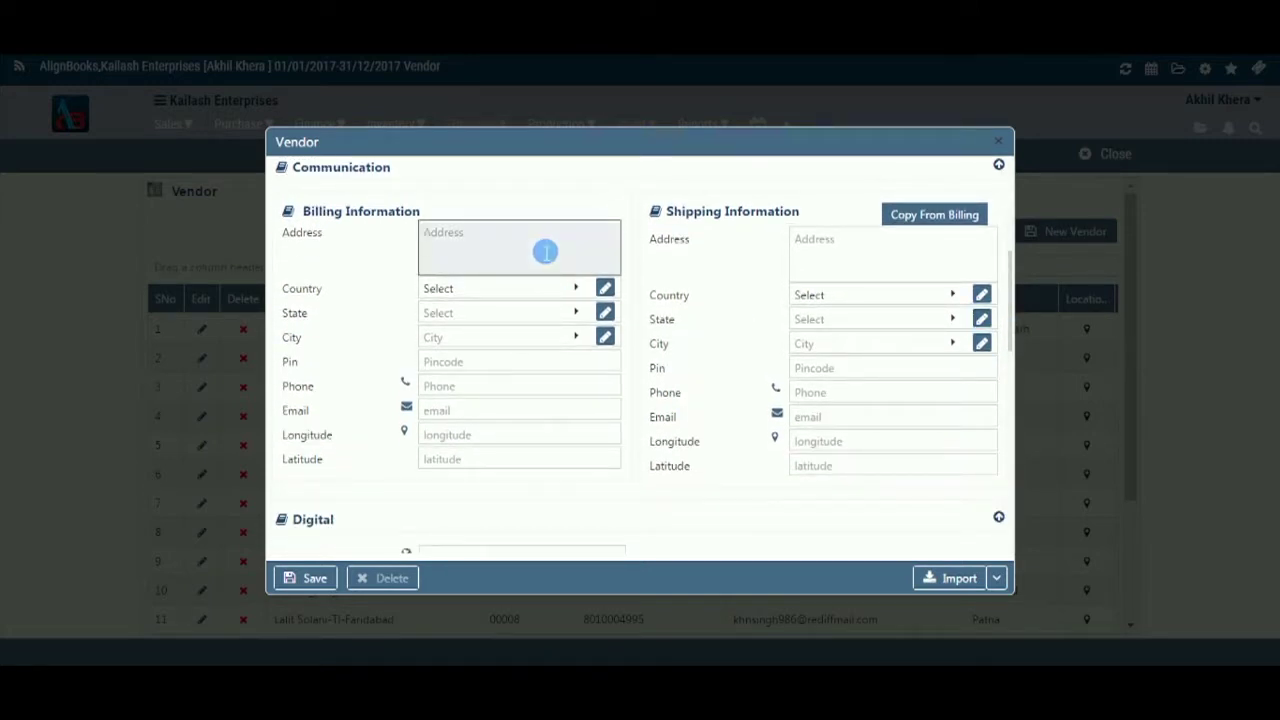
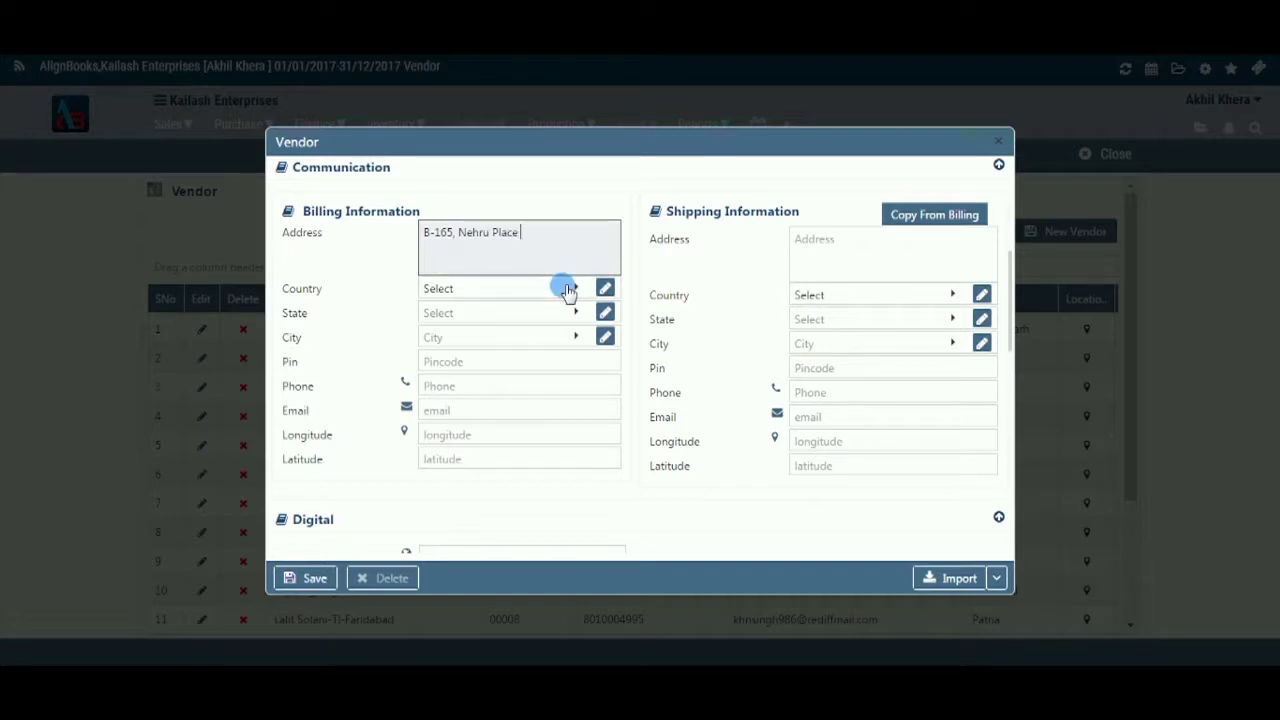
pyautogui.click(568, 289)
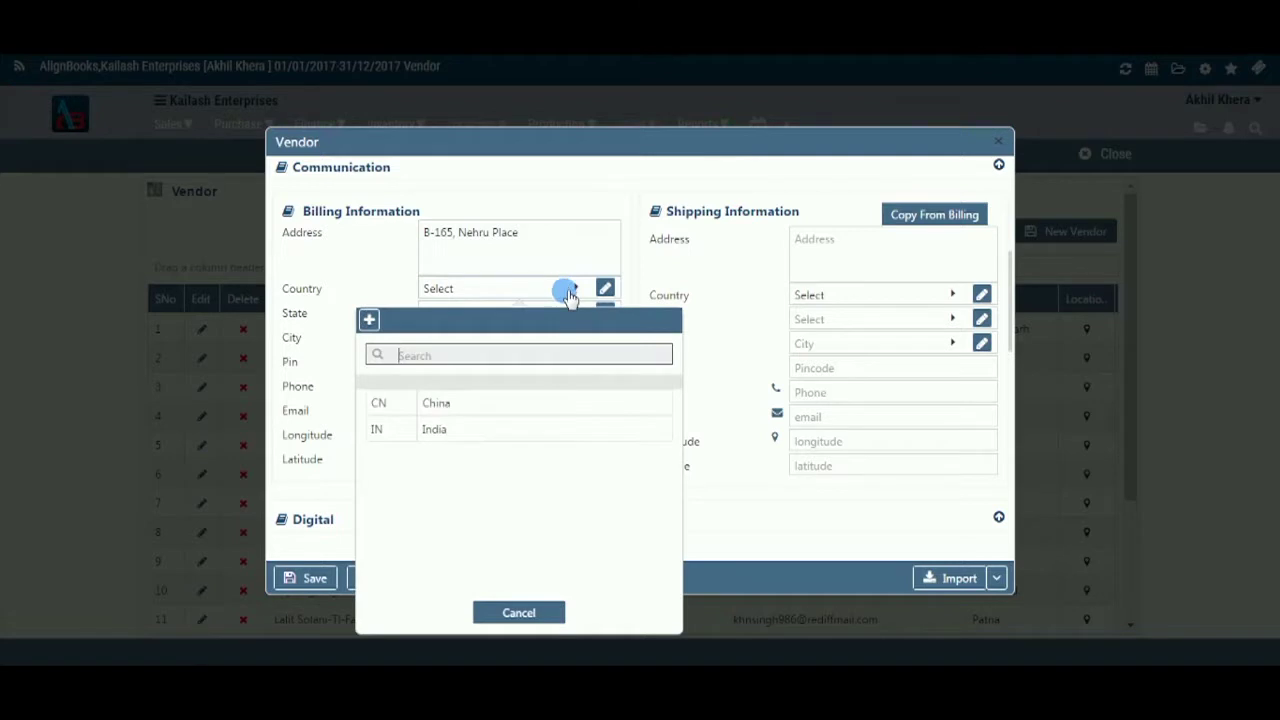
pyautogui.click(567, 430)
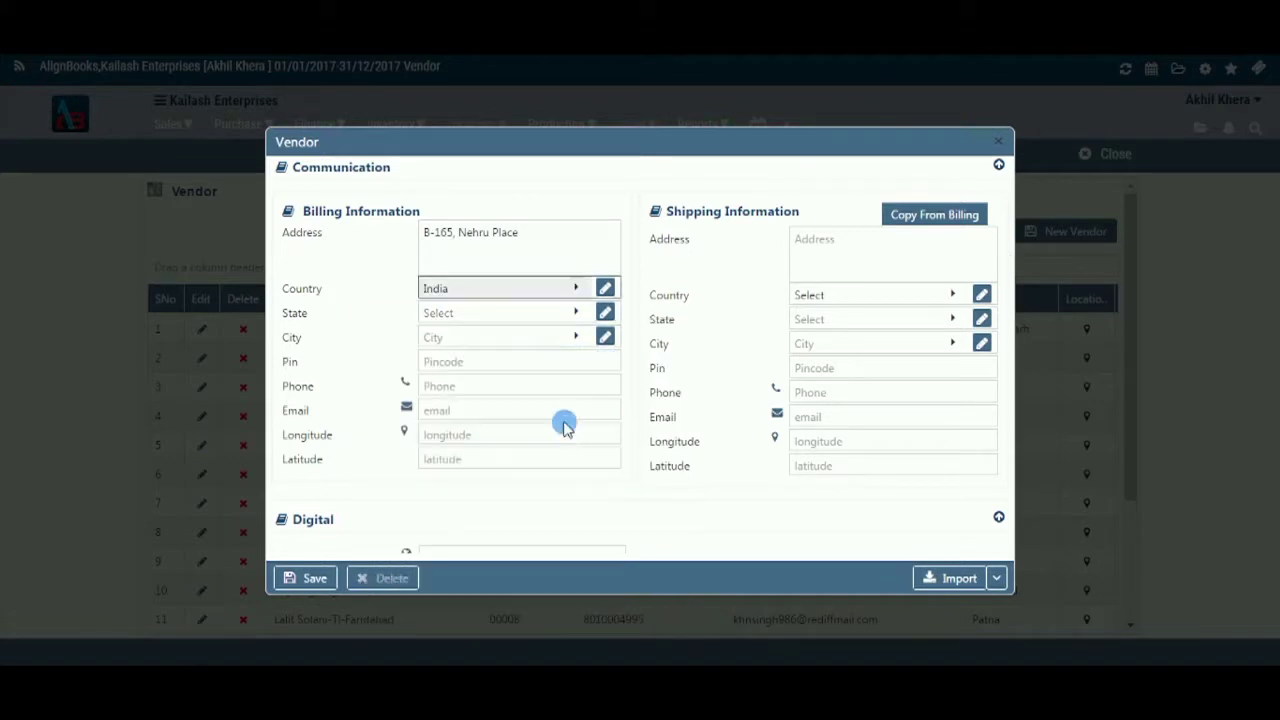
pyautogui.click(580, 314)
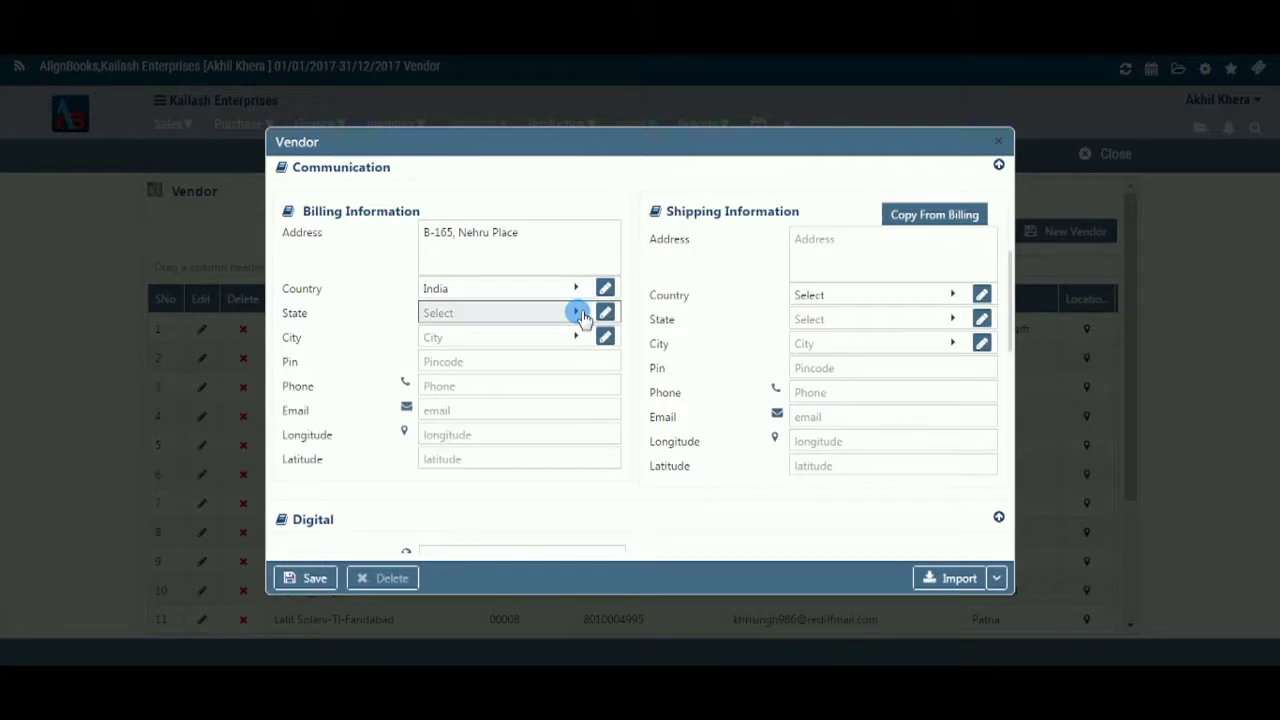
pyautogui.scroll(-3, 560, 516)
pyautogui.click(572, 449)
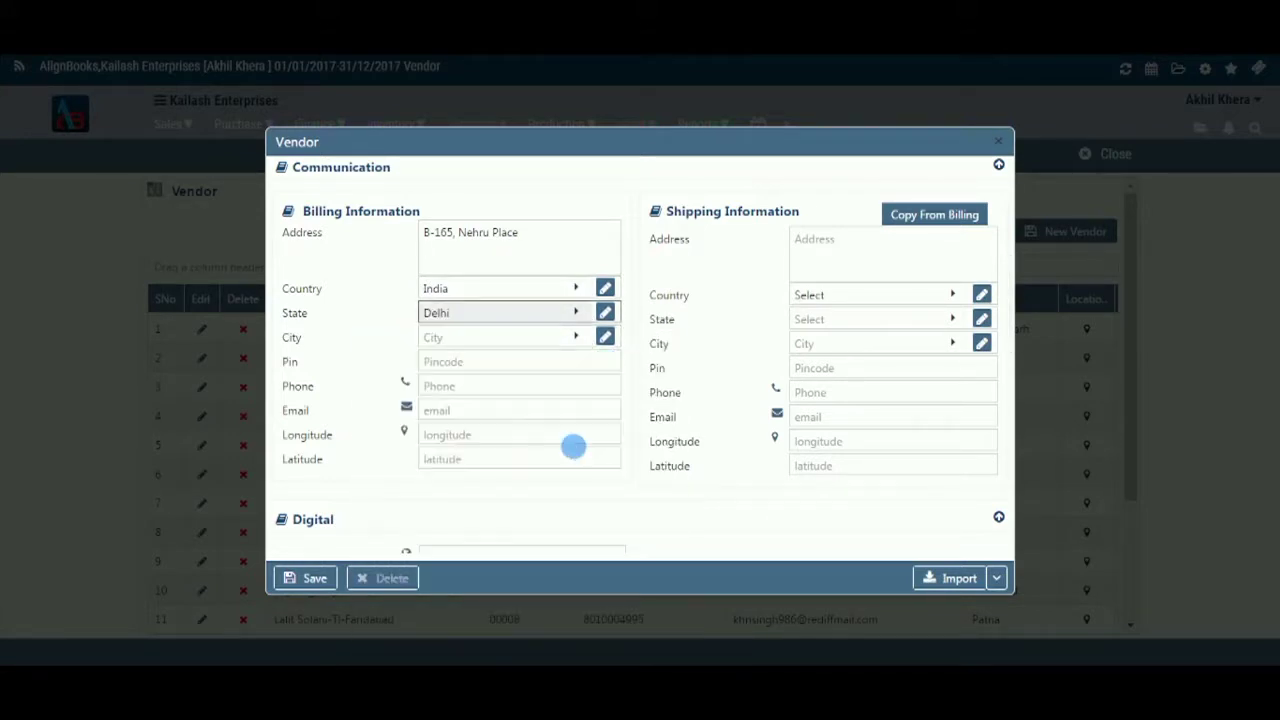
pyautogui.click(574, 342)
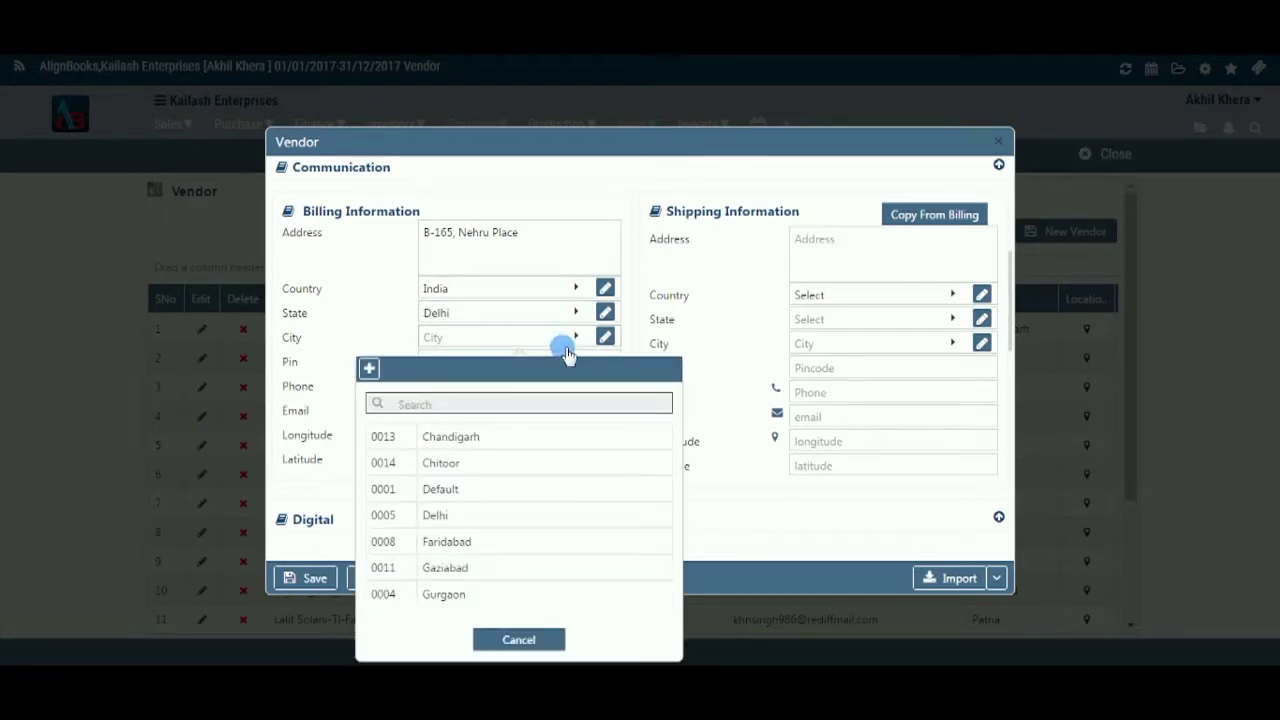
pyautogui.click(549, 514)
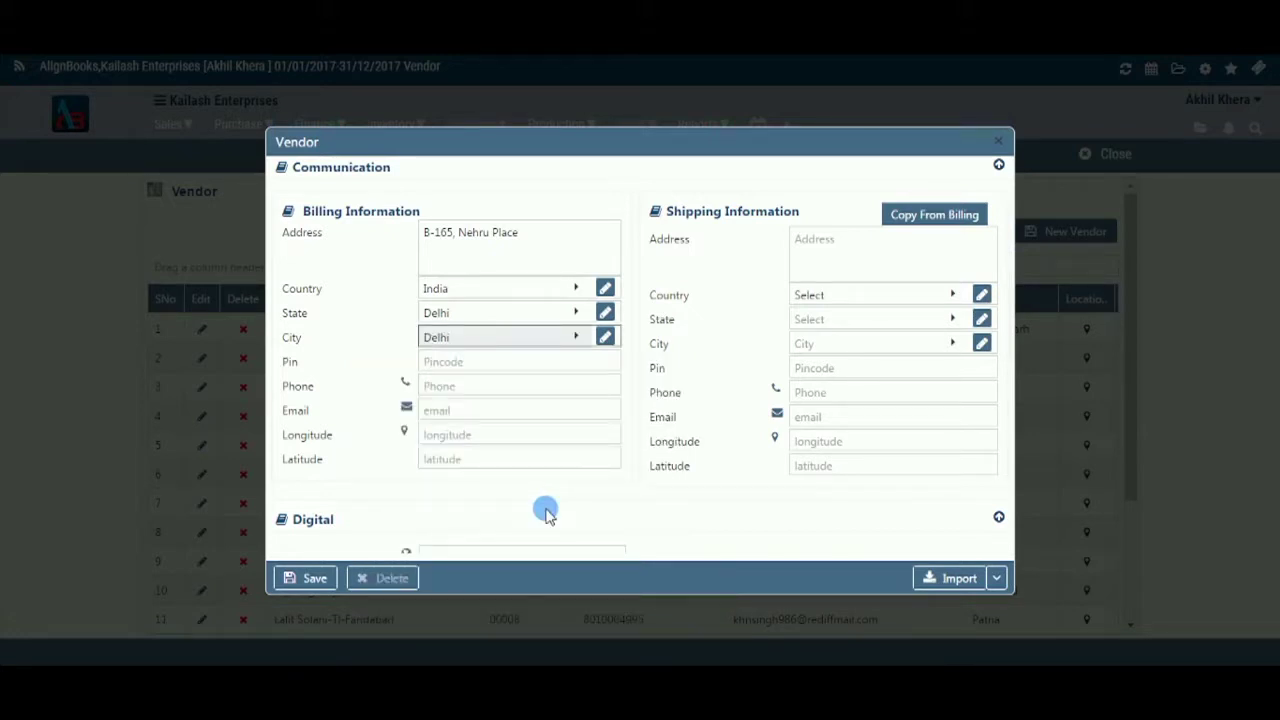
pyautogui.click(570, 369)
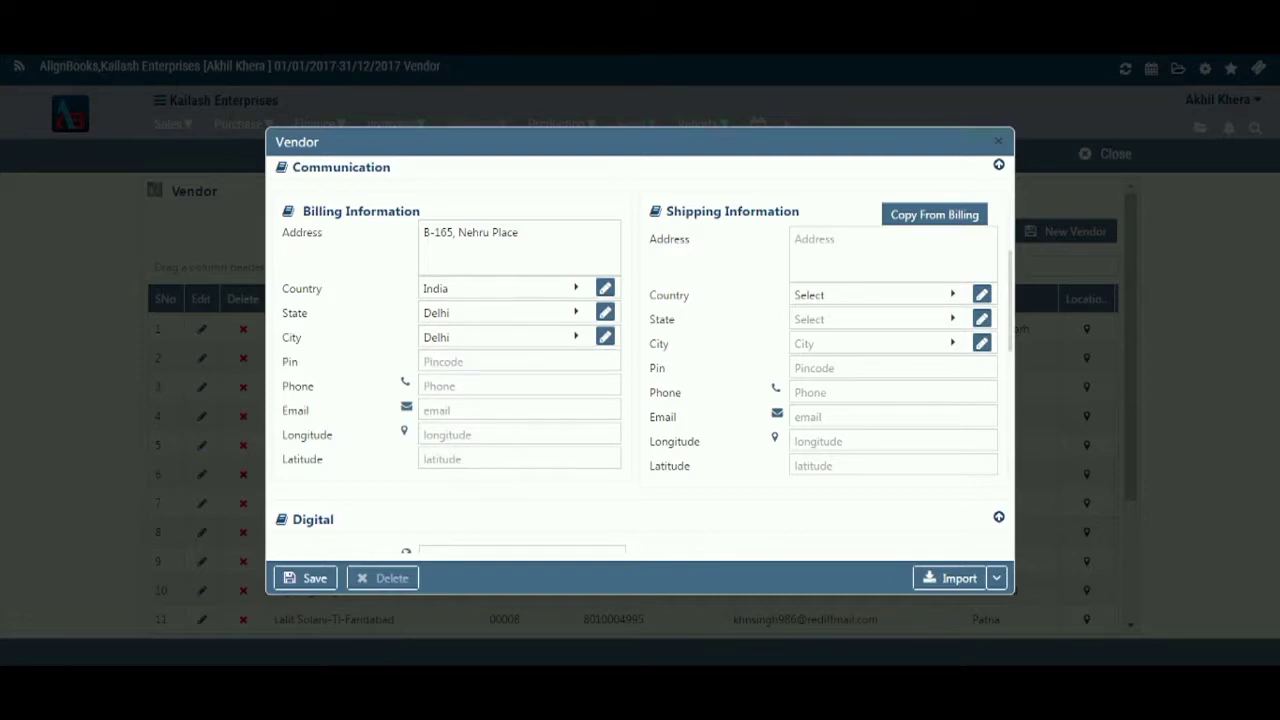
# - Fill in the billing pin code, phone number and e-mail address
pyautogui.click(516, 361)
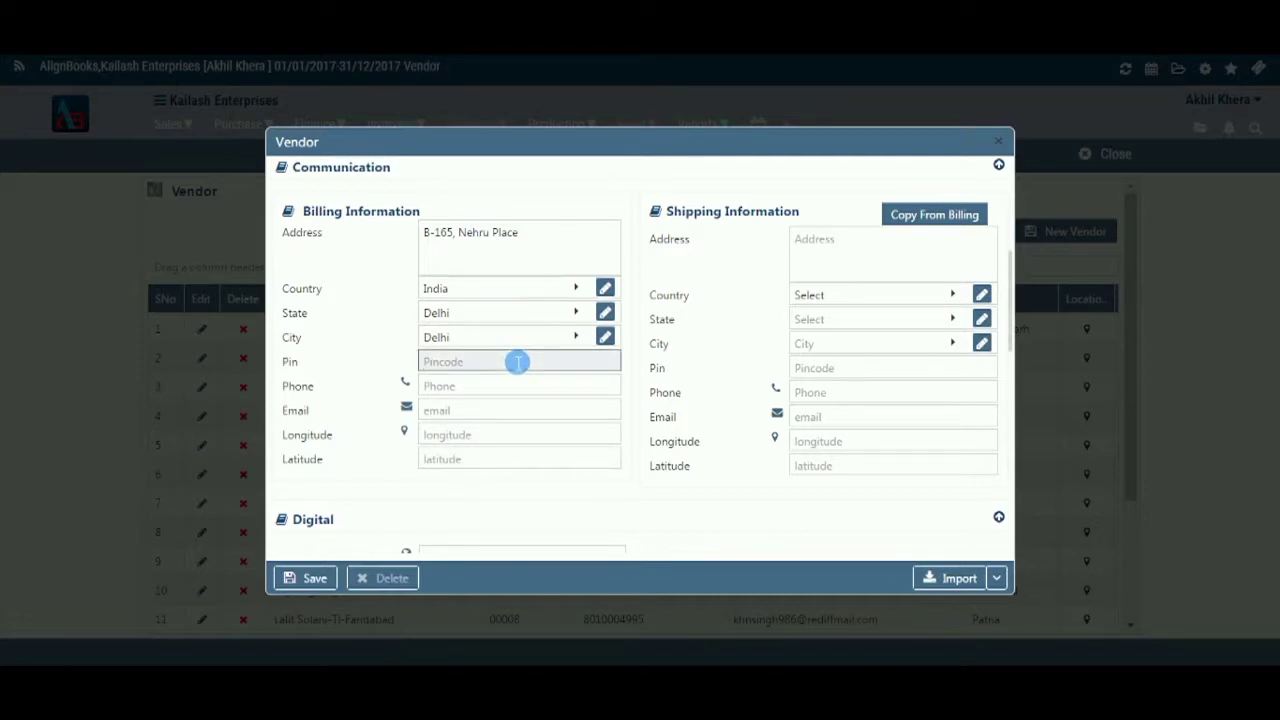
pyautogui.write('110019')
pyautogui.click(499, 392)
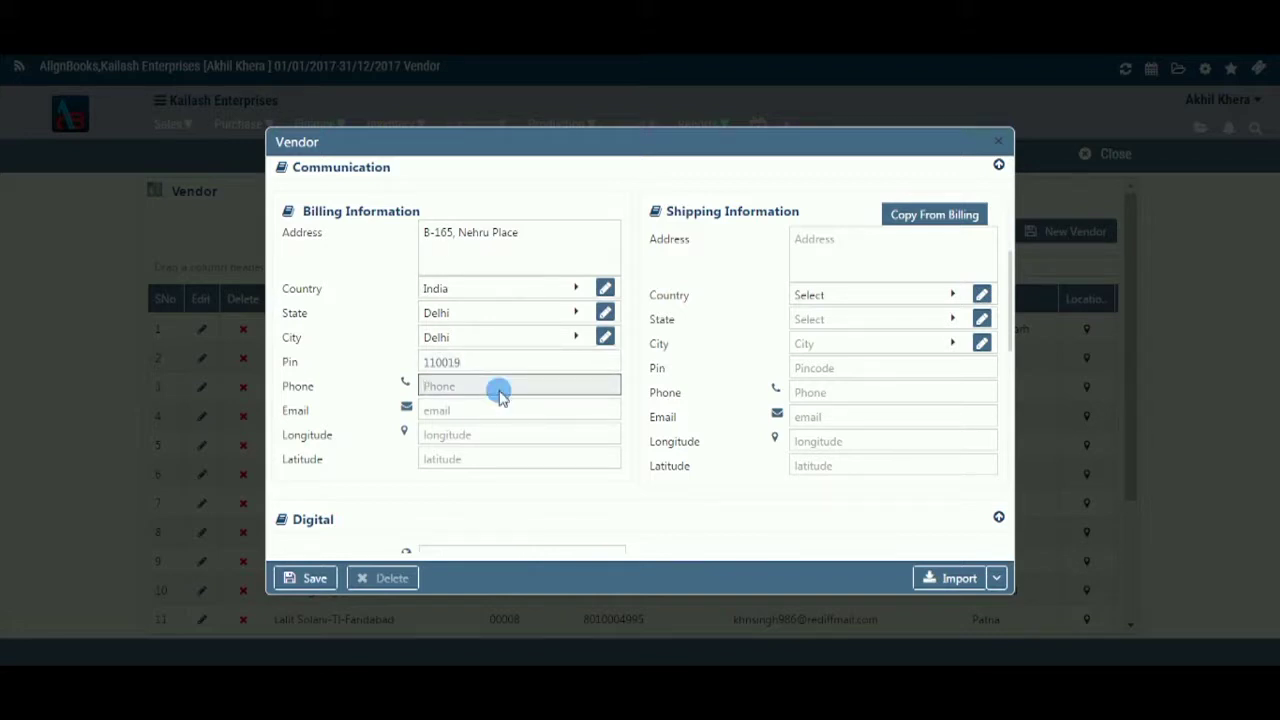
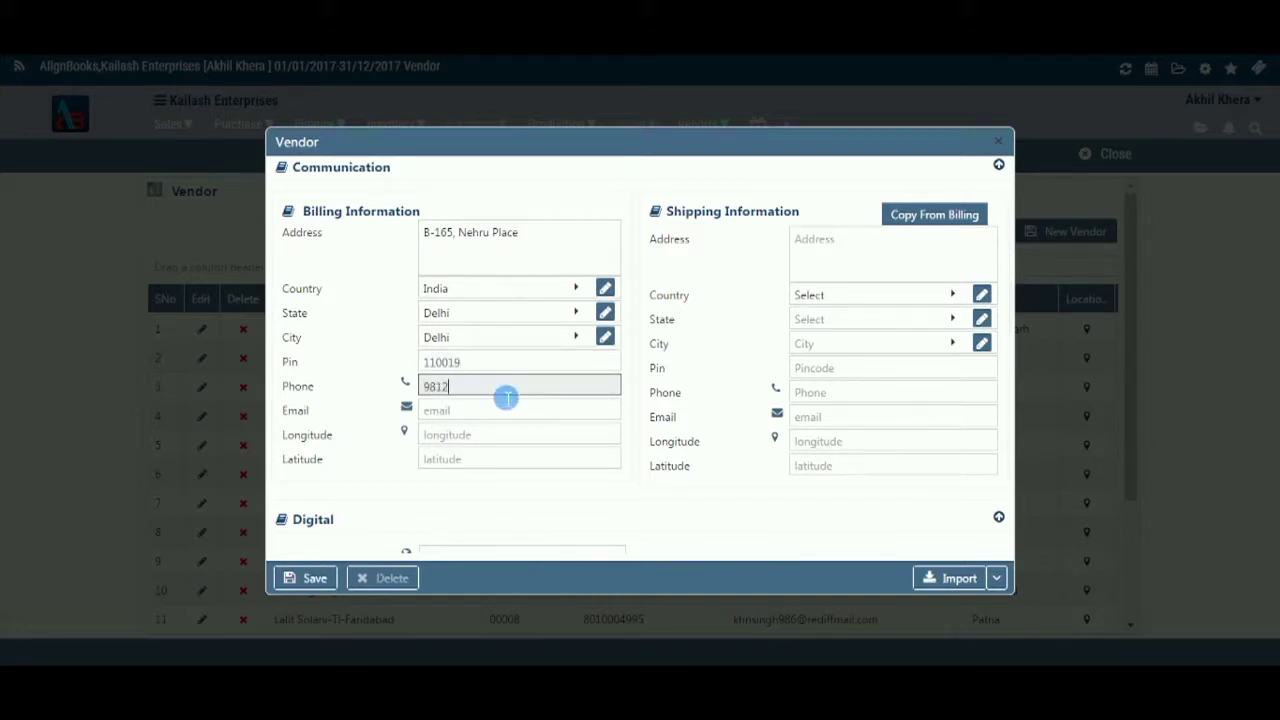
pyautogui.click(507, 412)
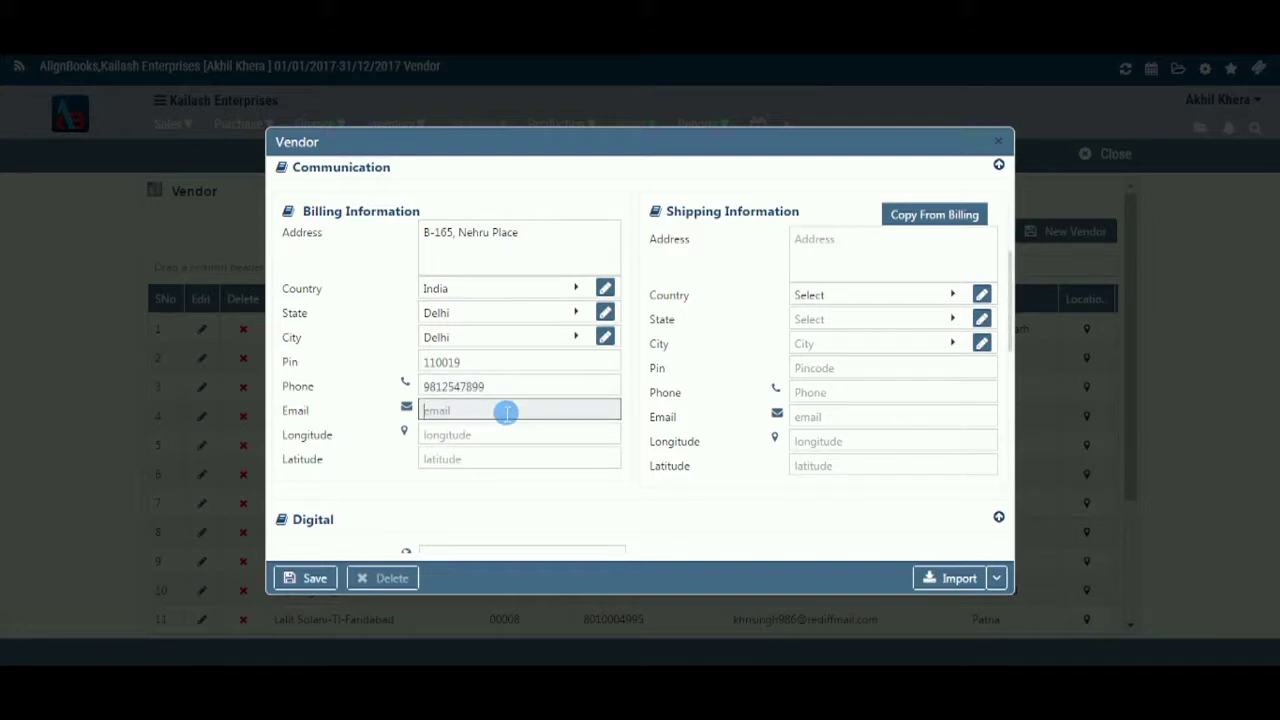
# - Set the billing longitude to 85 and latitude to 75
pyautogui.press('Tab')
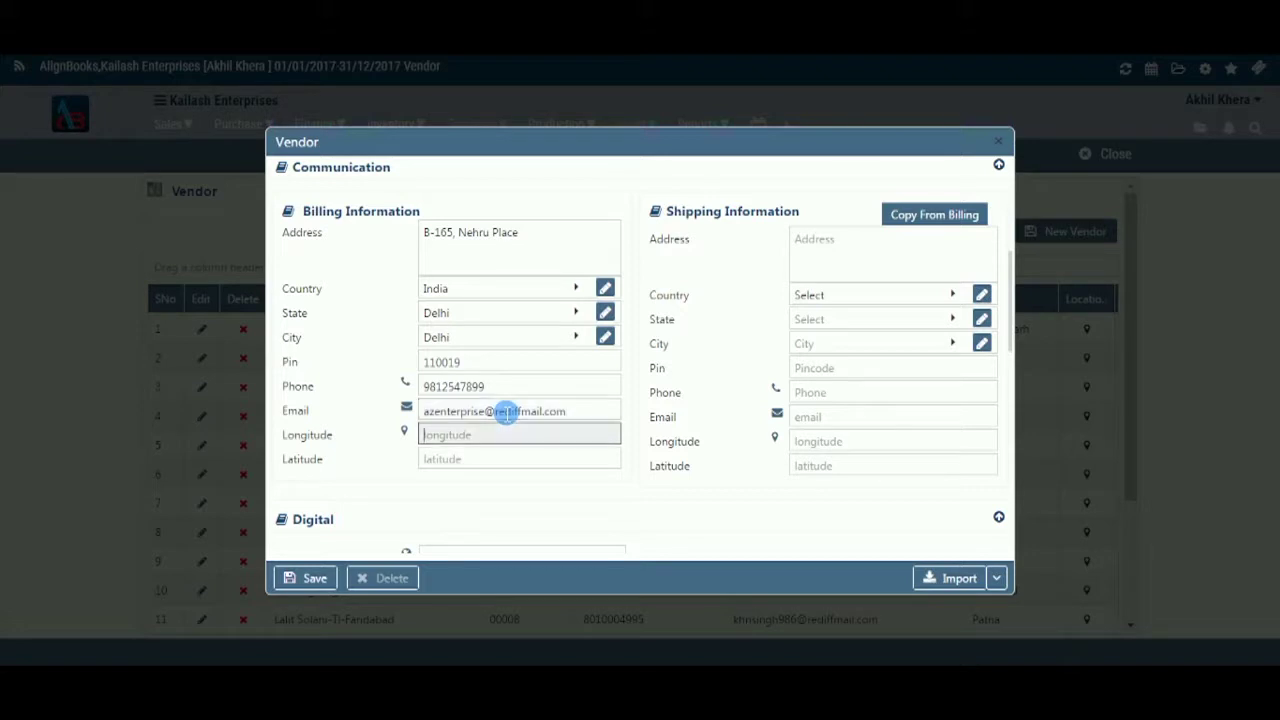
pyautogui.write('85')
pyautogui.press('Tab')
pyautogui.write('75')
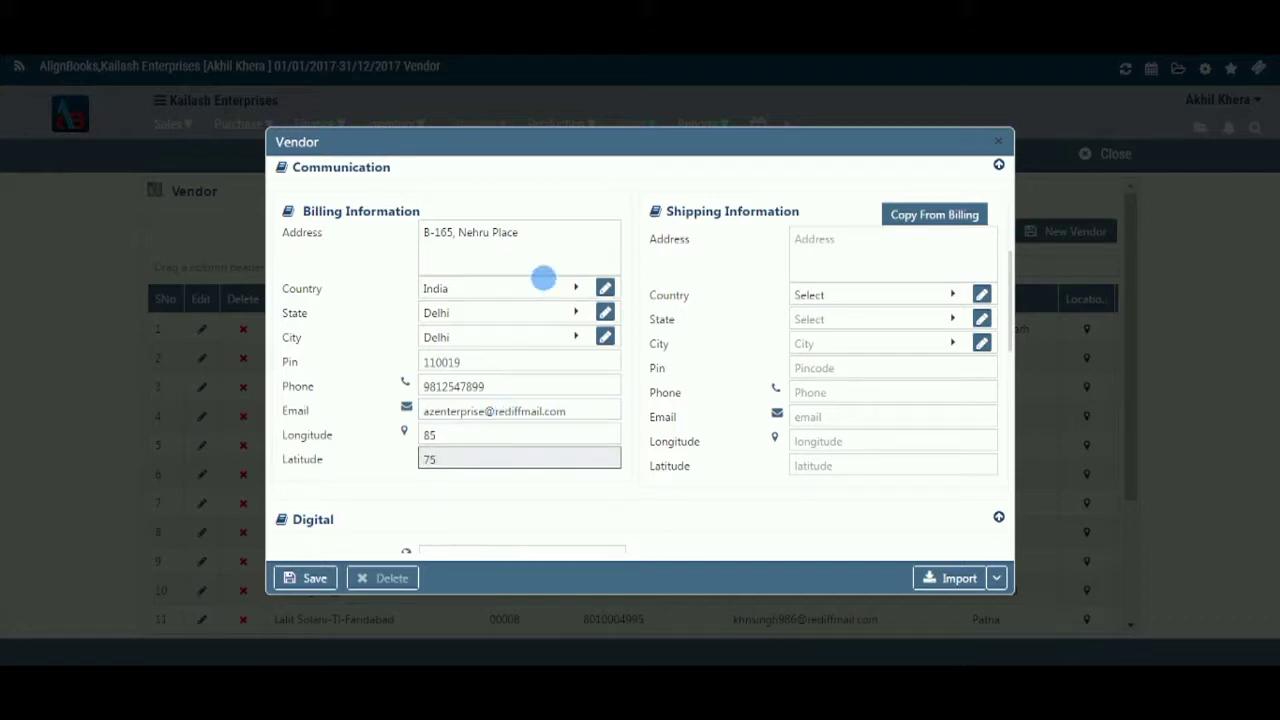
# - Copy the address, India/Delhi/Delhi location, pin, phone and e-mail from billing into shipping
pyautogui.click(900, 214)
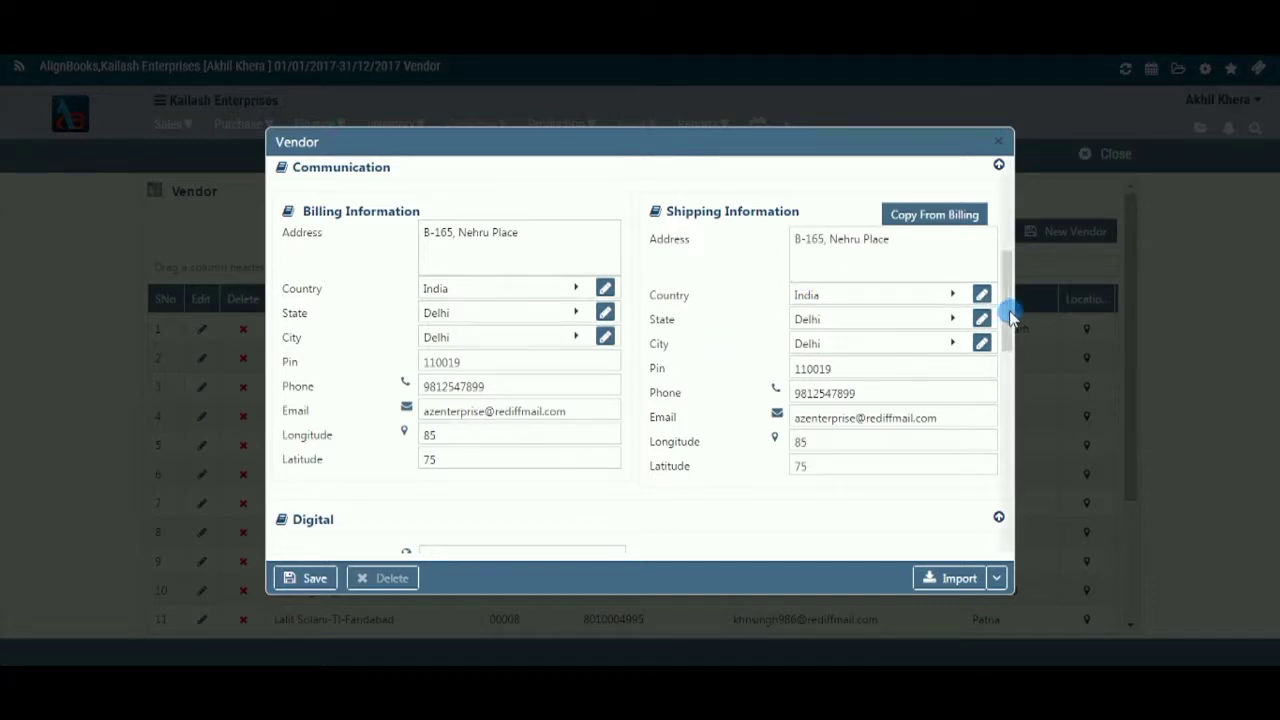
# - Enter website azenterprise.com and the company's Facebook page URL
pyautogui.moveTo(1010, 318); pyautogui.dragTo(1006, 386)
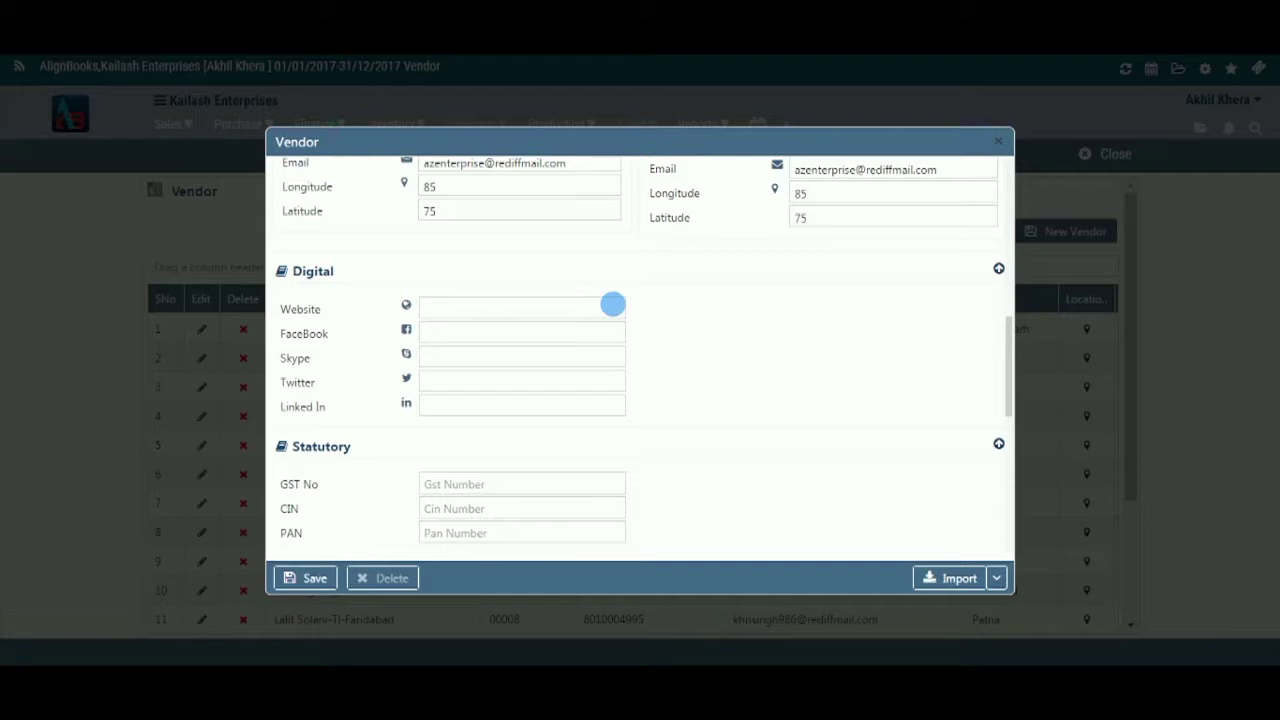
pyautogui.click(616, 311)
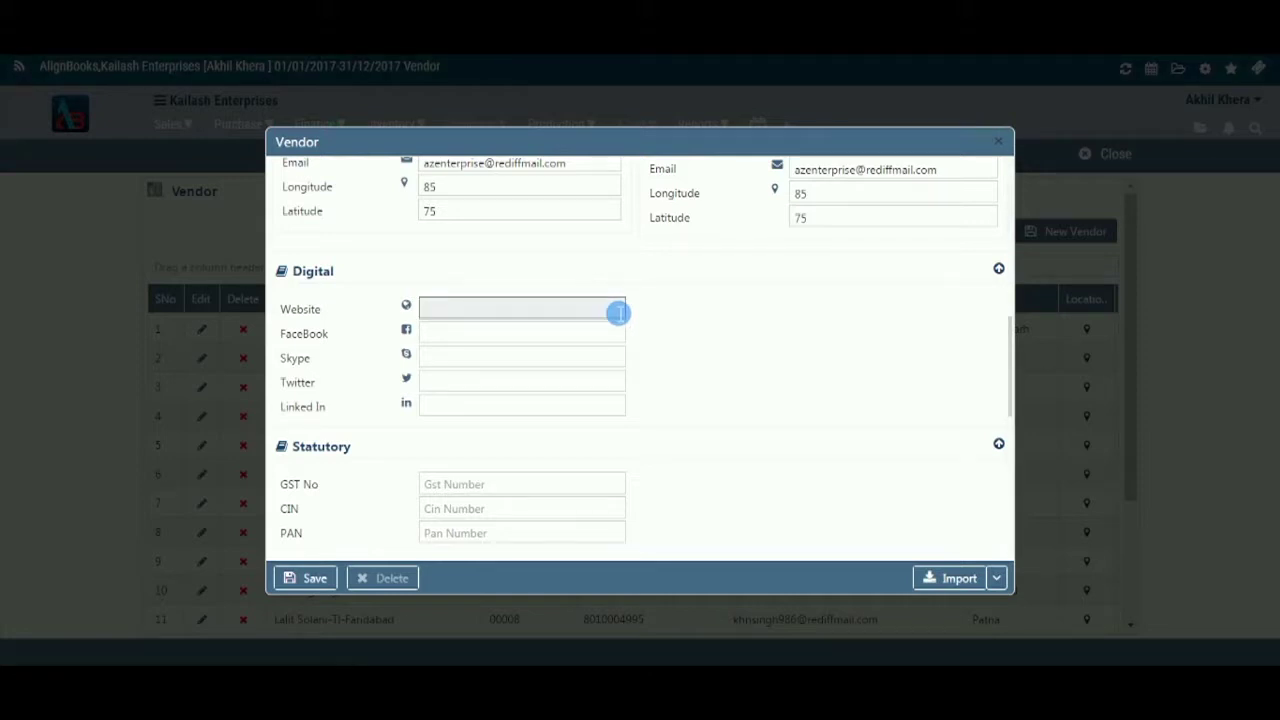
pyautogui.write('azenterprise.com')
pyautogui.press('Tab')
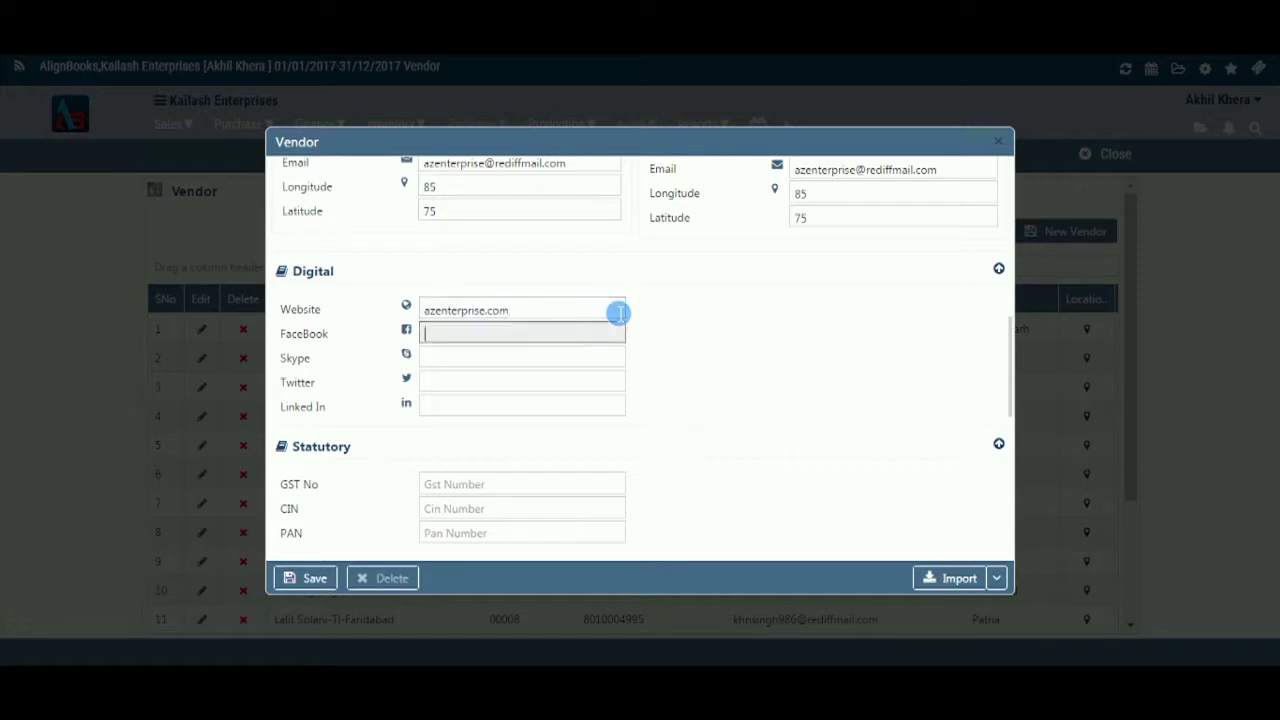
pyautogui.write('www.facebook.co')
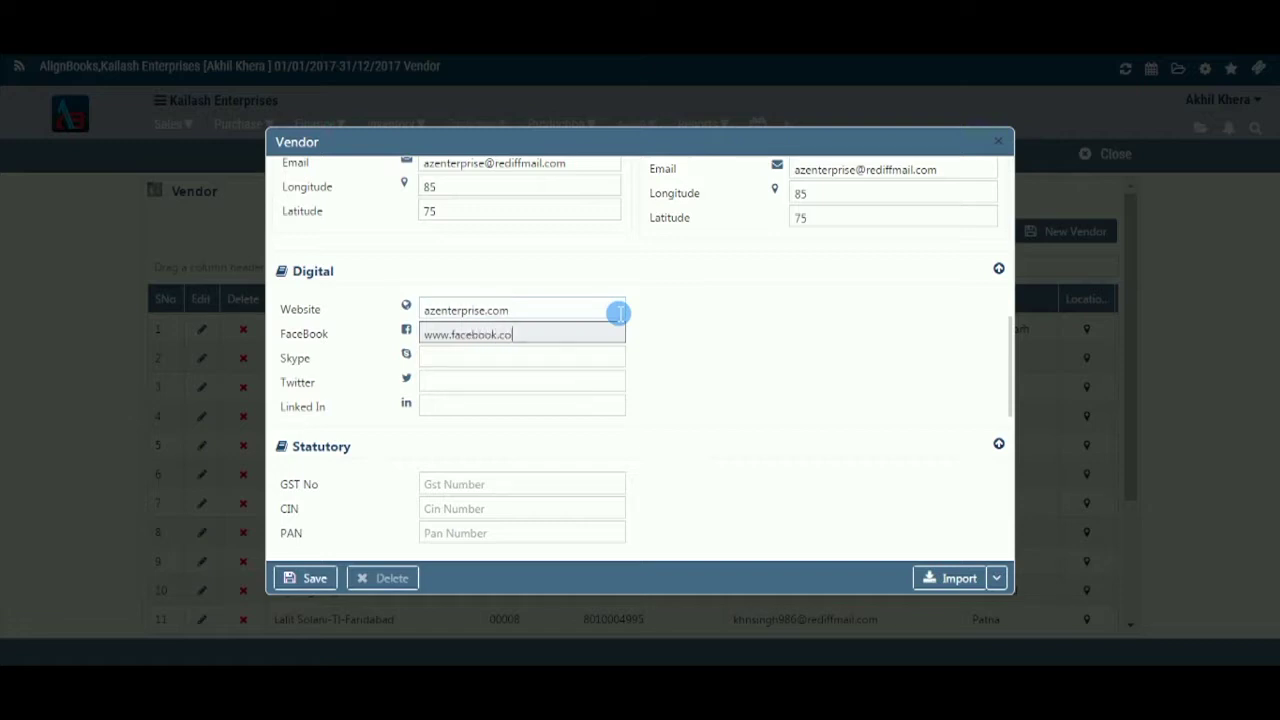
pyautogui.write('m/azenterprises')
# - Fill in Skype id azenterprises.2016 and LinkedIn handle azenterprises
pyautogui.press('Tab')
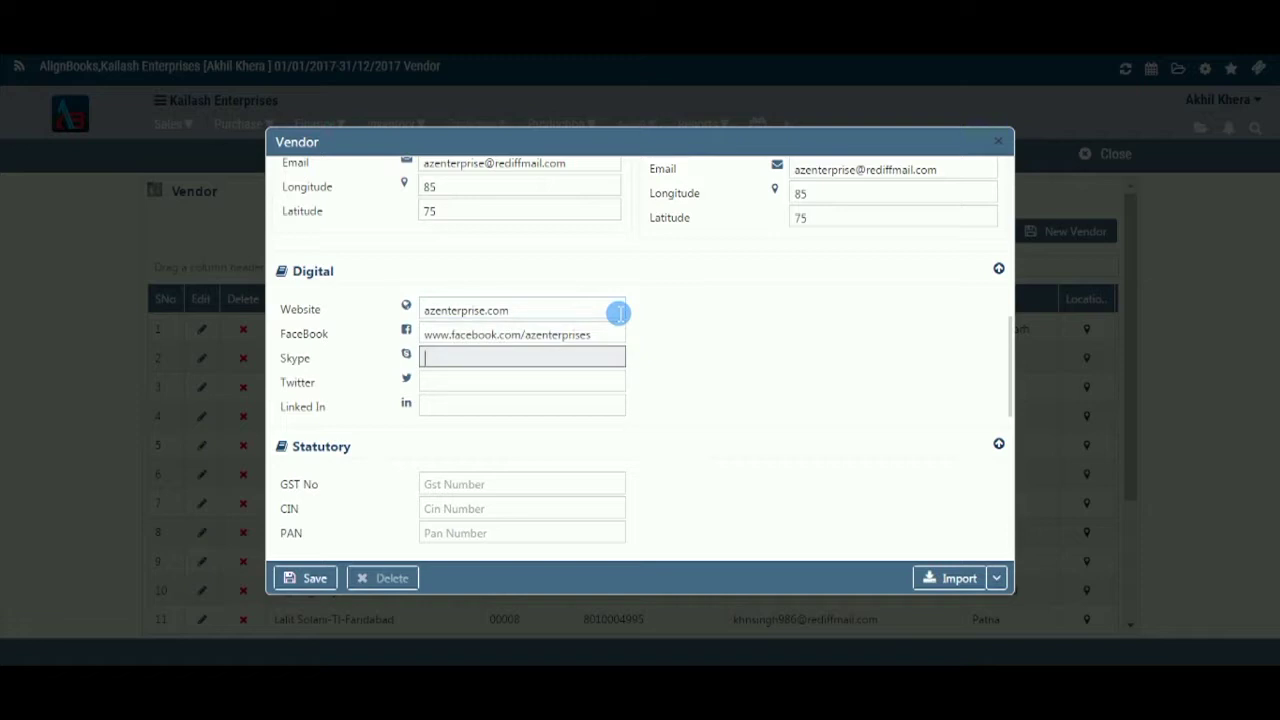
pyautogui.write('azenterprises.2016')
pyautogui.press('Tab')
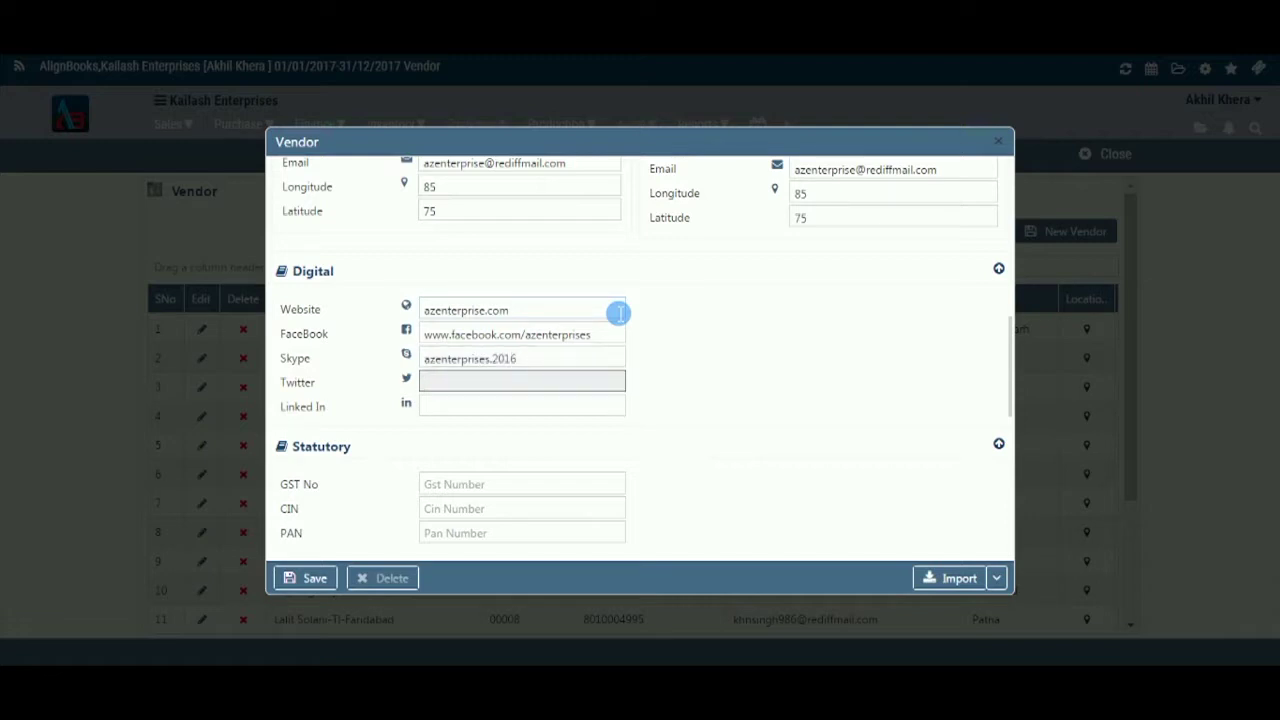
pyautogui.write('azenterprises.2016')
pyautogui.press('Tab')
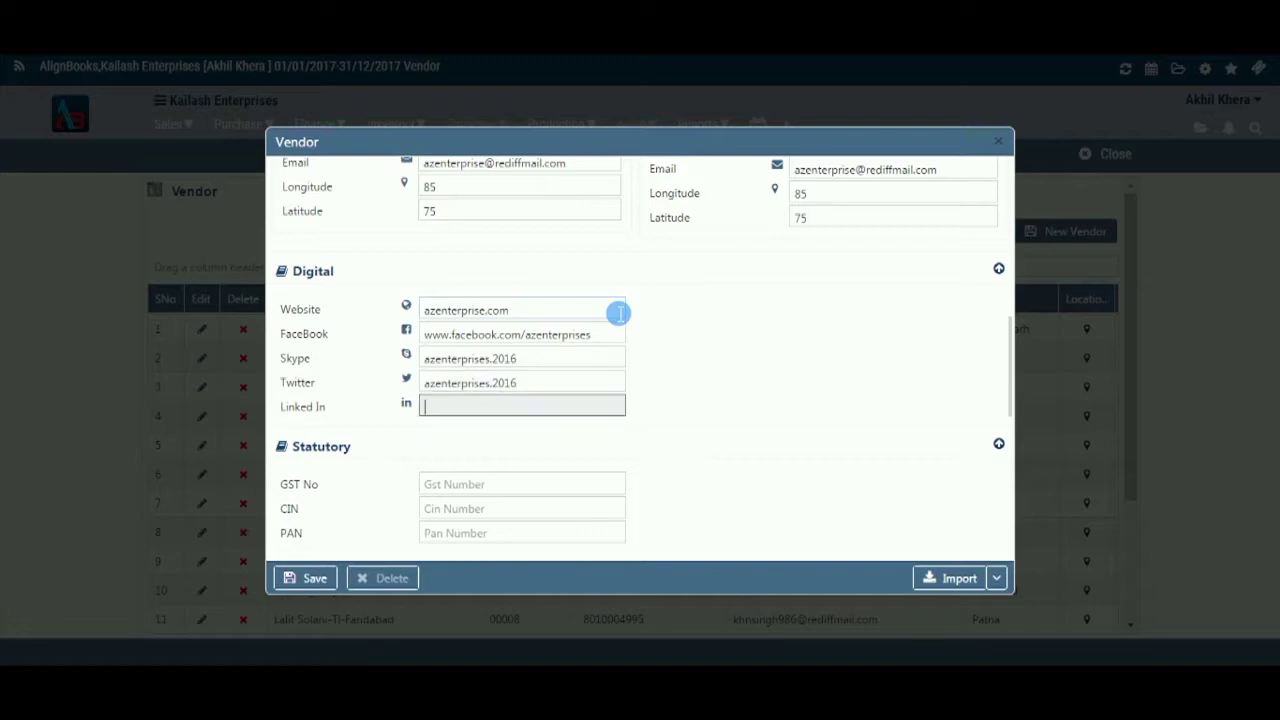
pyautogui.write('az')
pyautogui.write('enterprises')
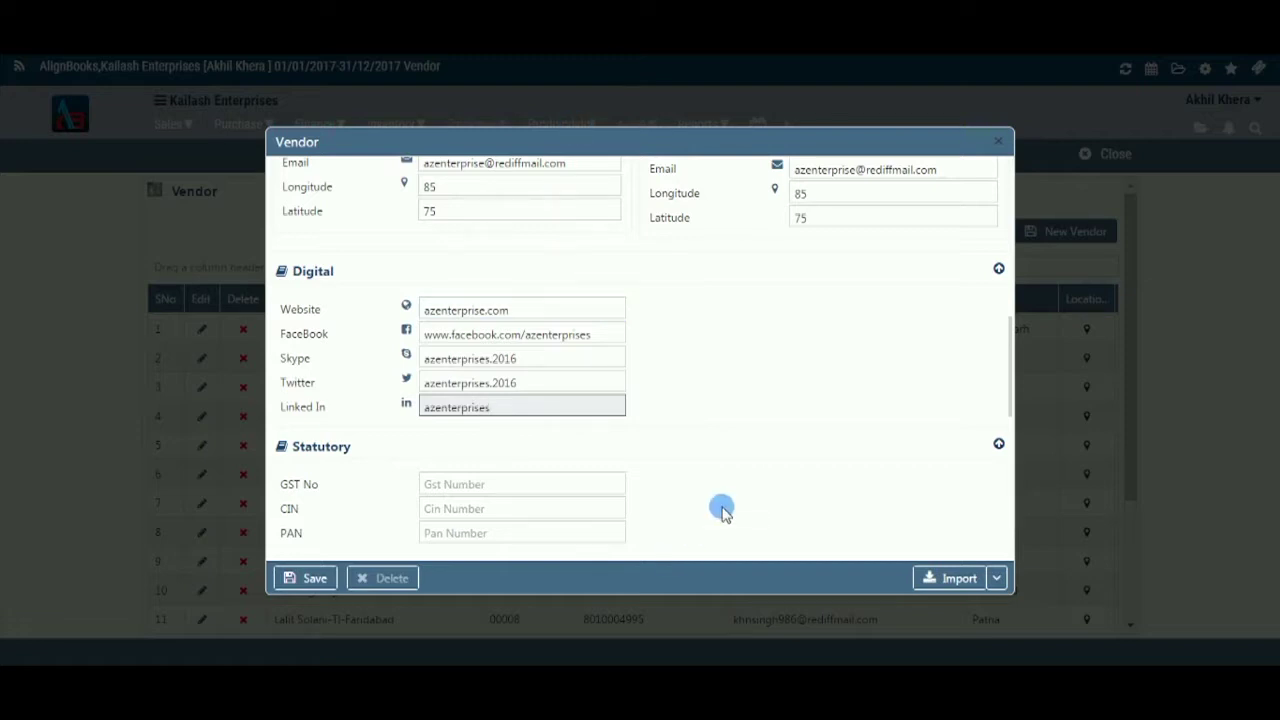
# - Enter the vendor's GST number, CIN and PAN in the Statutory section
pyautogui.scroll(-1, 728, 444)
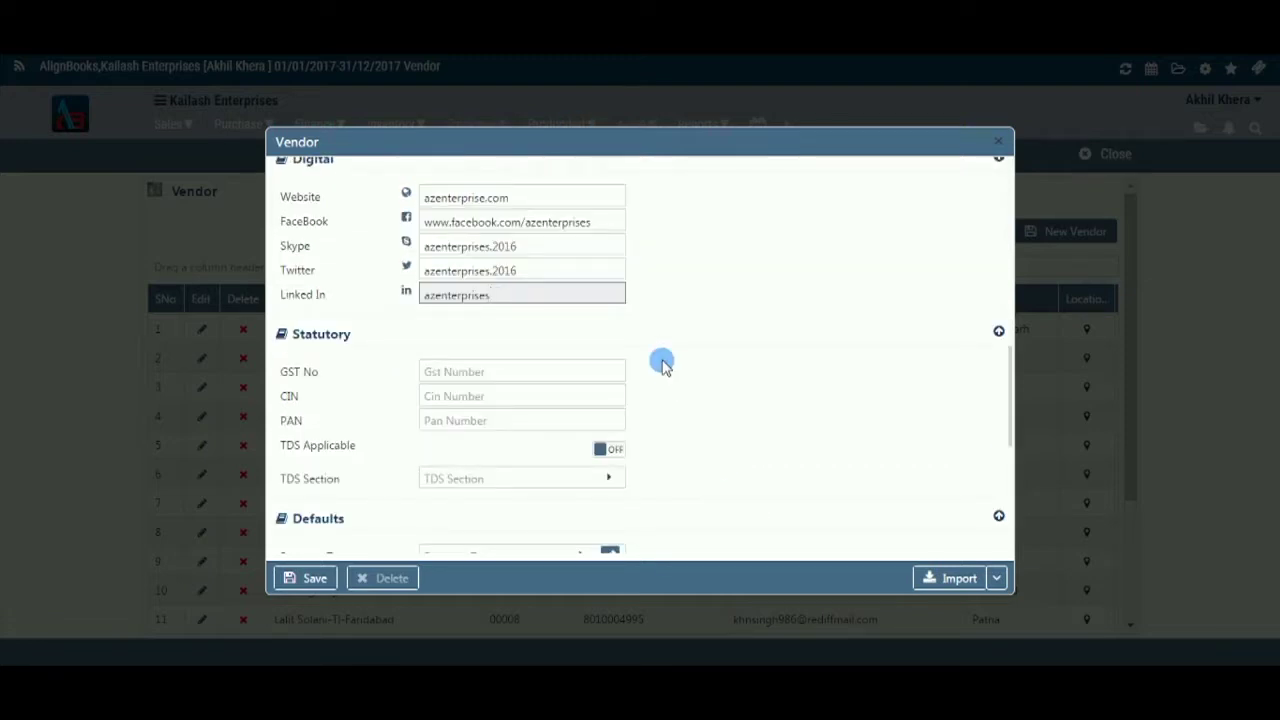
pyautogui.click(590, 376)
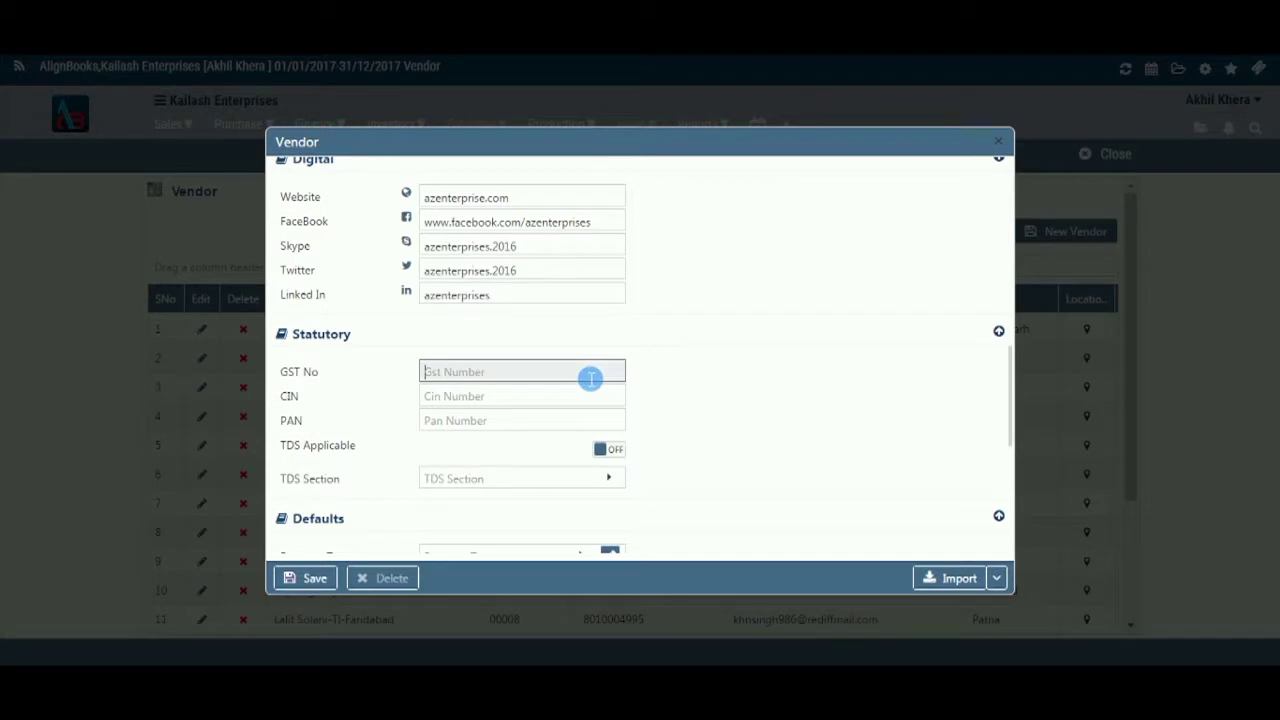
pyautogui.press('Tab')
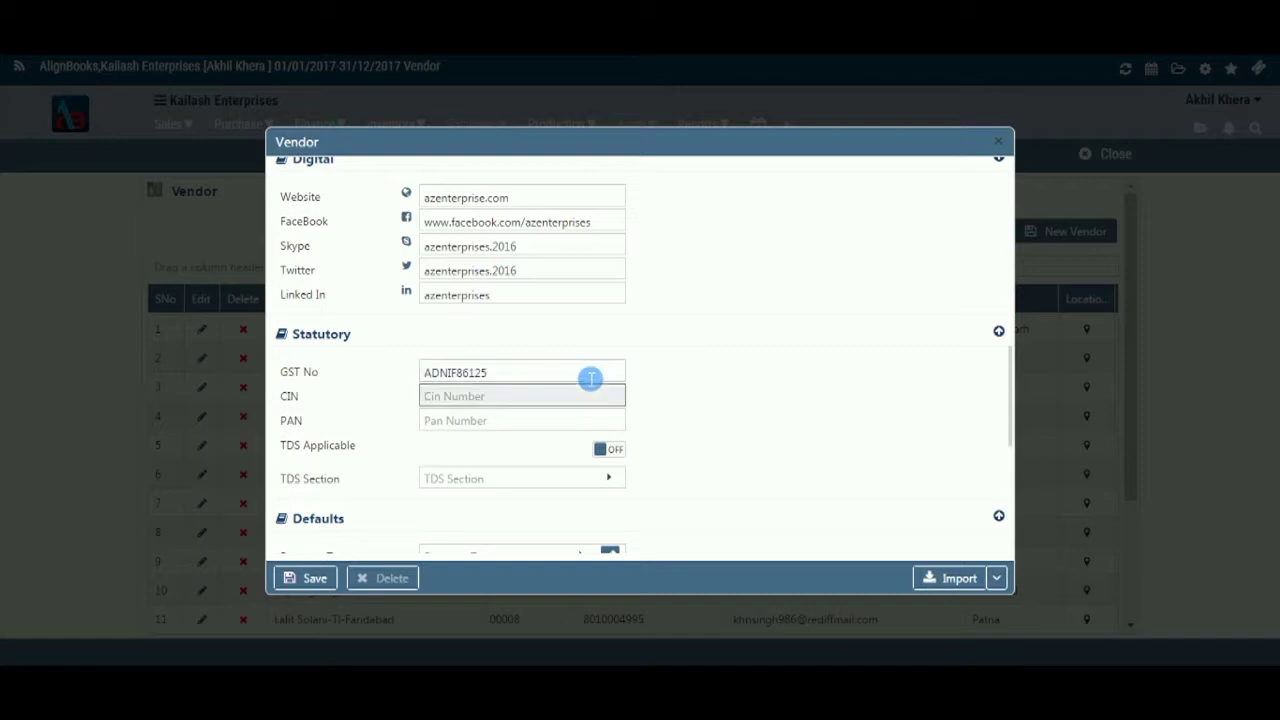
pyautogui.press('Tab')
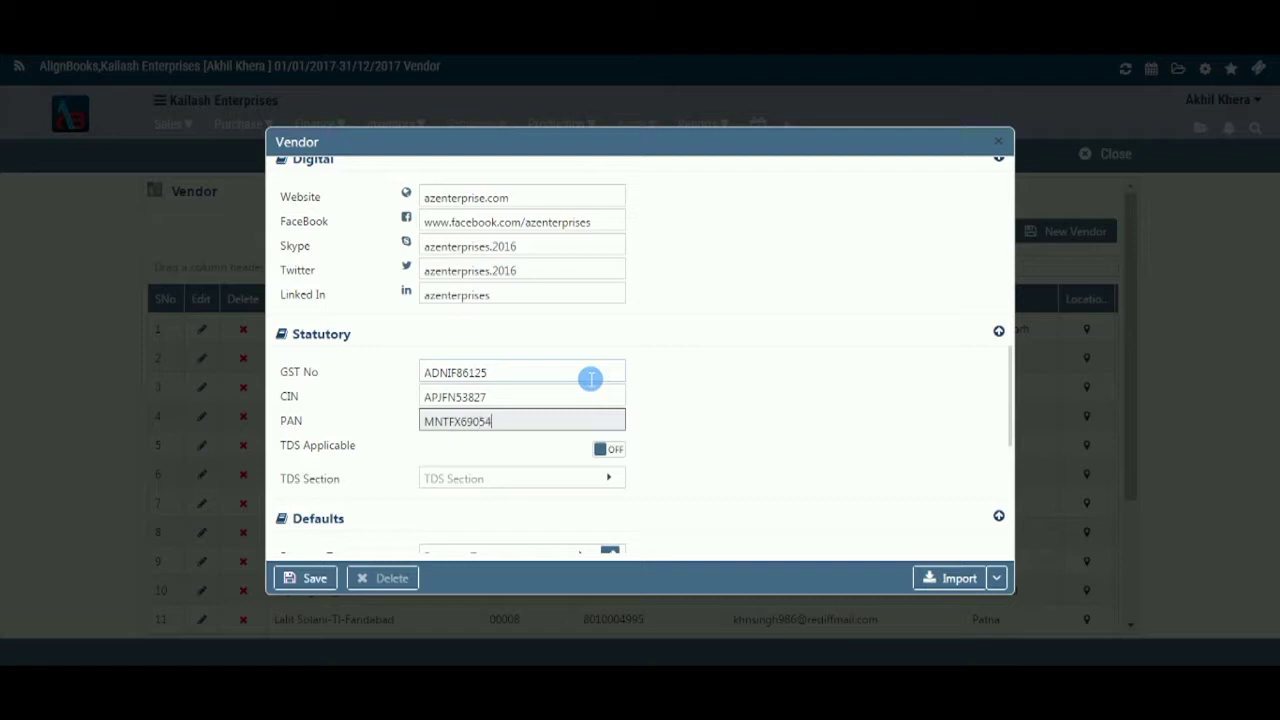
# - Turn on TDS for the vendor under section 194D - Insurance Commision
pyautogui.click(614, 450)
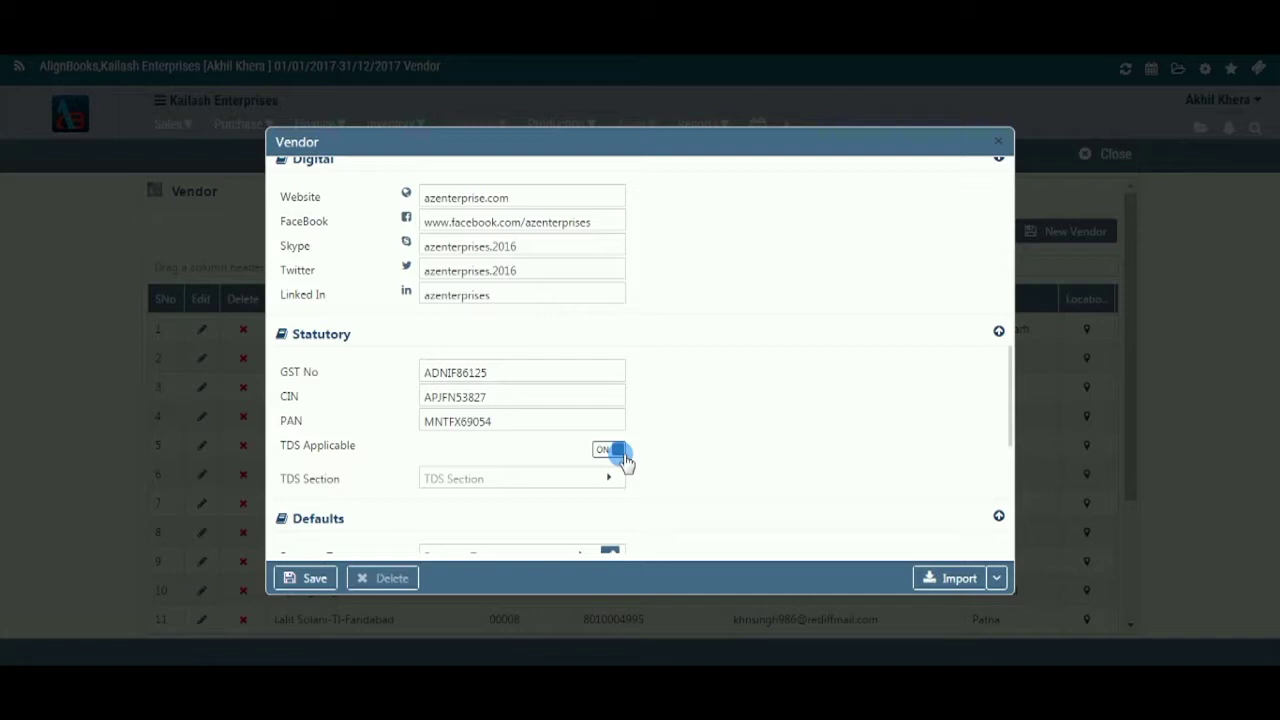
pyautogui.click(612, 478)
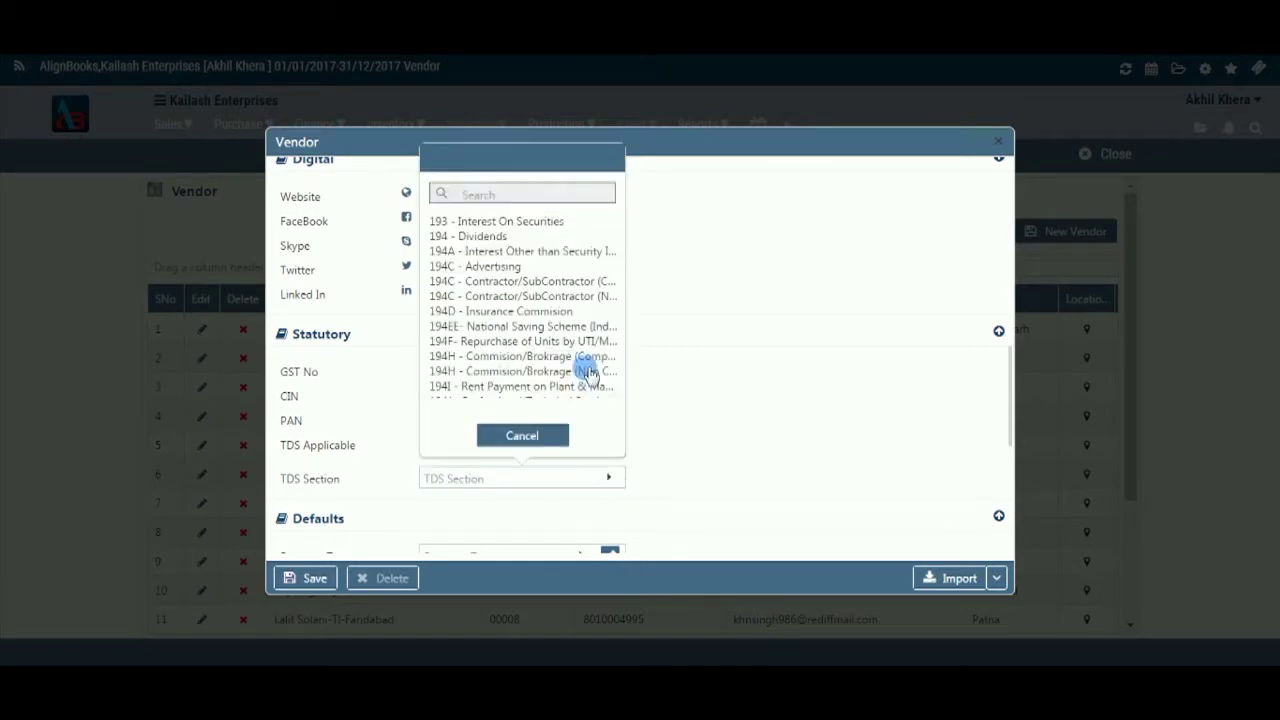
pyautogui.click(590, 311)
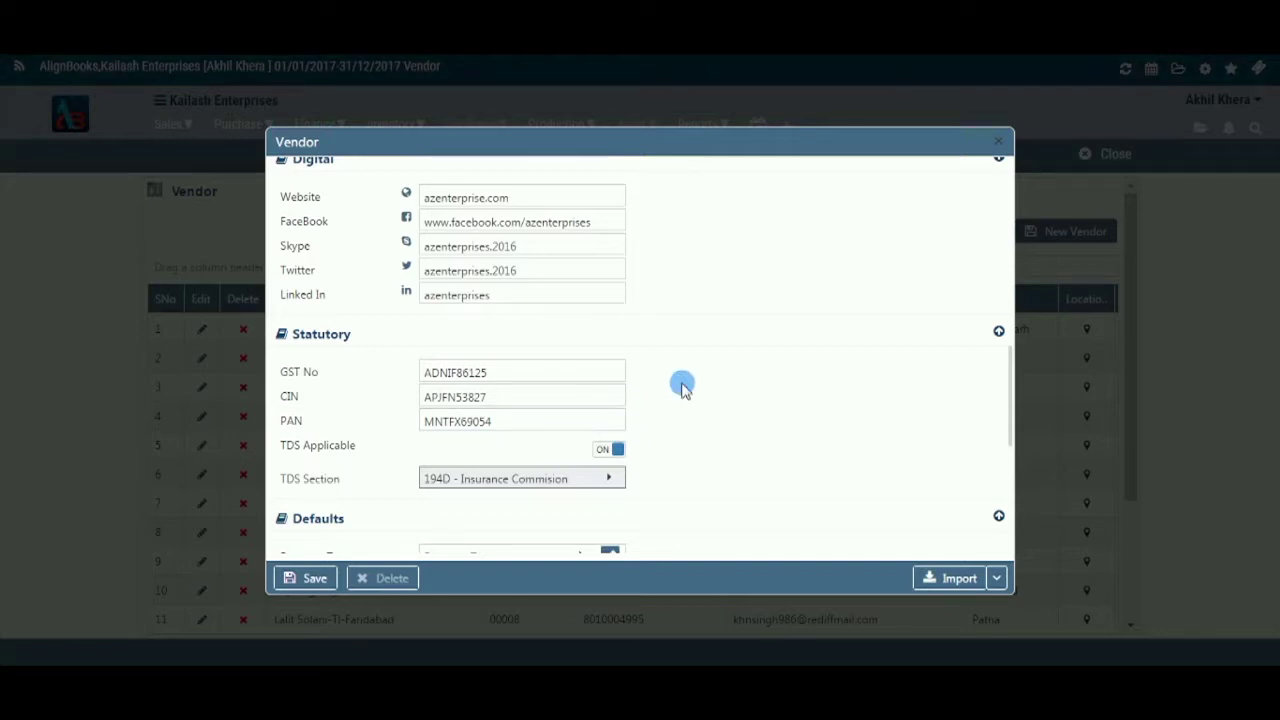
# - Choose Advance as the vendor's default payment term in Defaults
pyautogui.scroll(-3, 680, 385)
pyautogui.scroll(3, 680, 405)
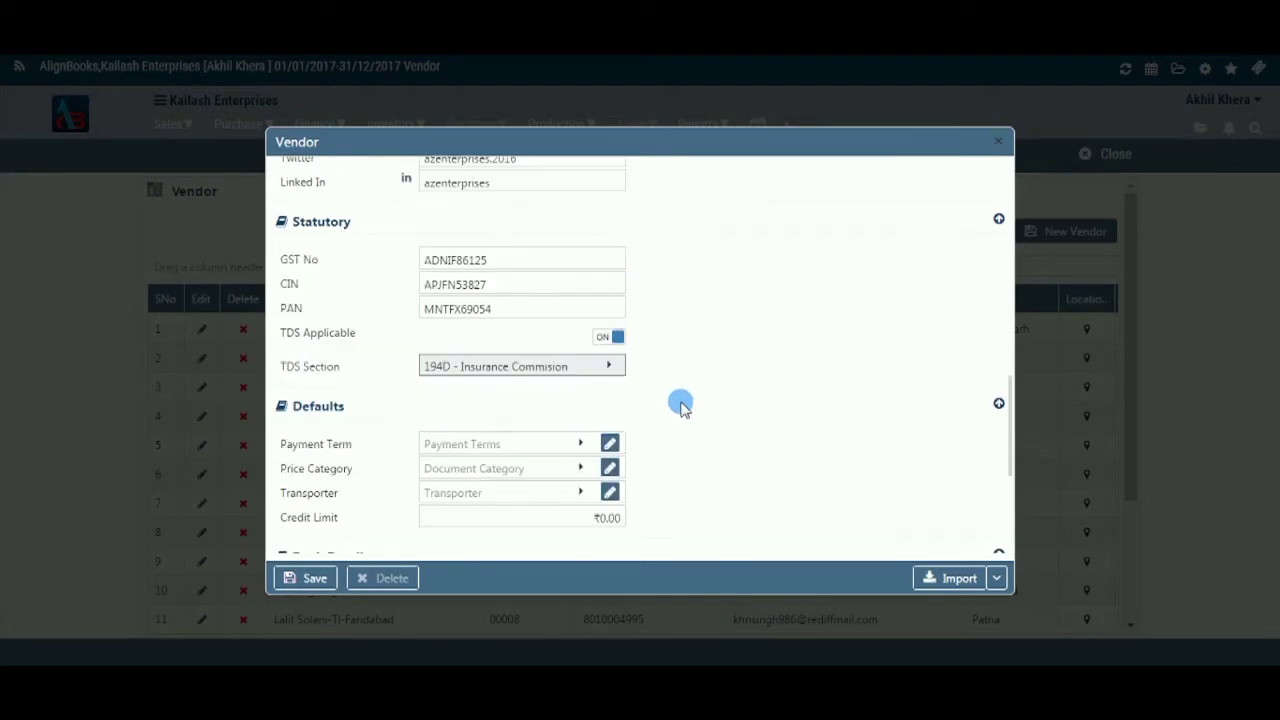
pyautogui.scroll(-1, 823, 449)
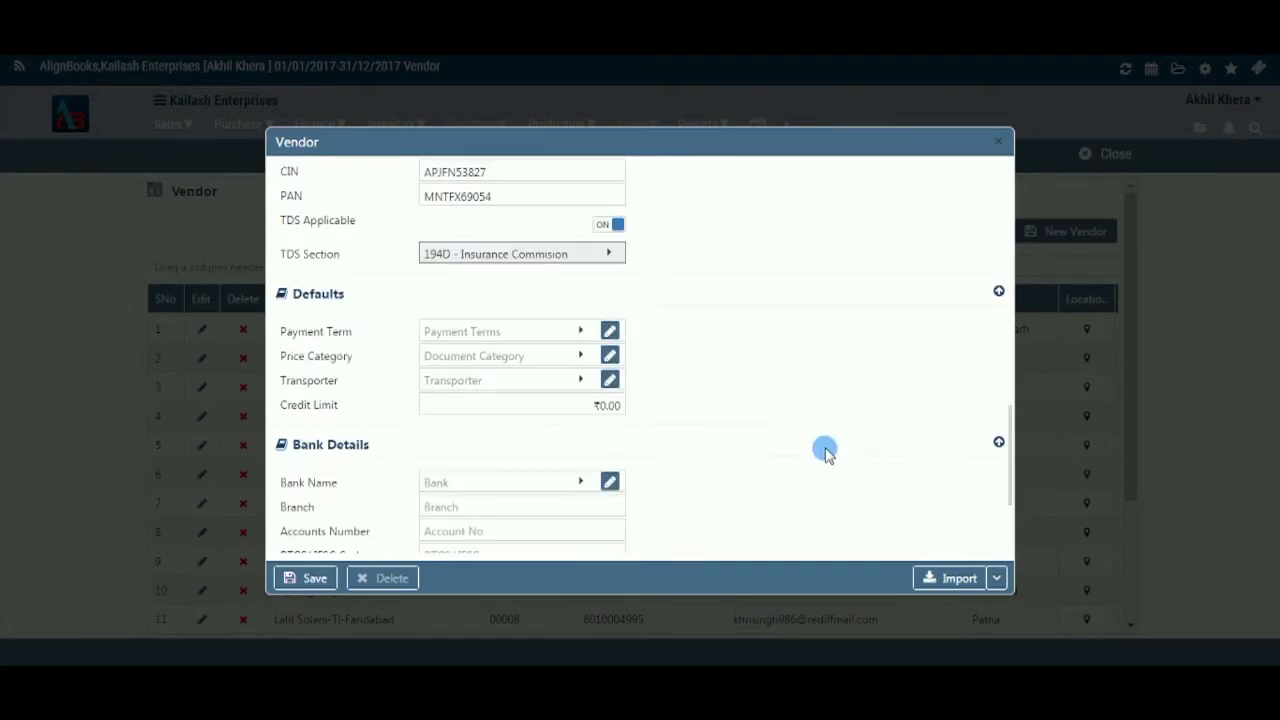
pyautogui.click(581, 332)
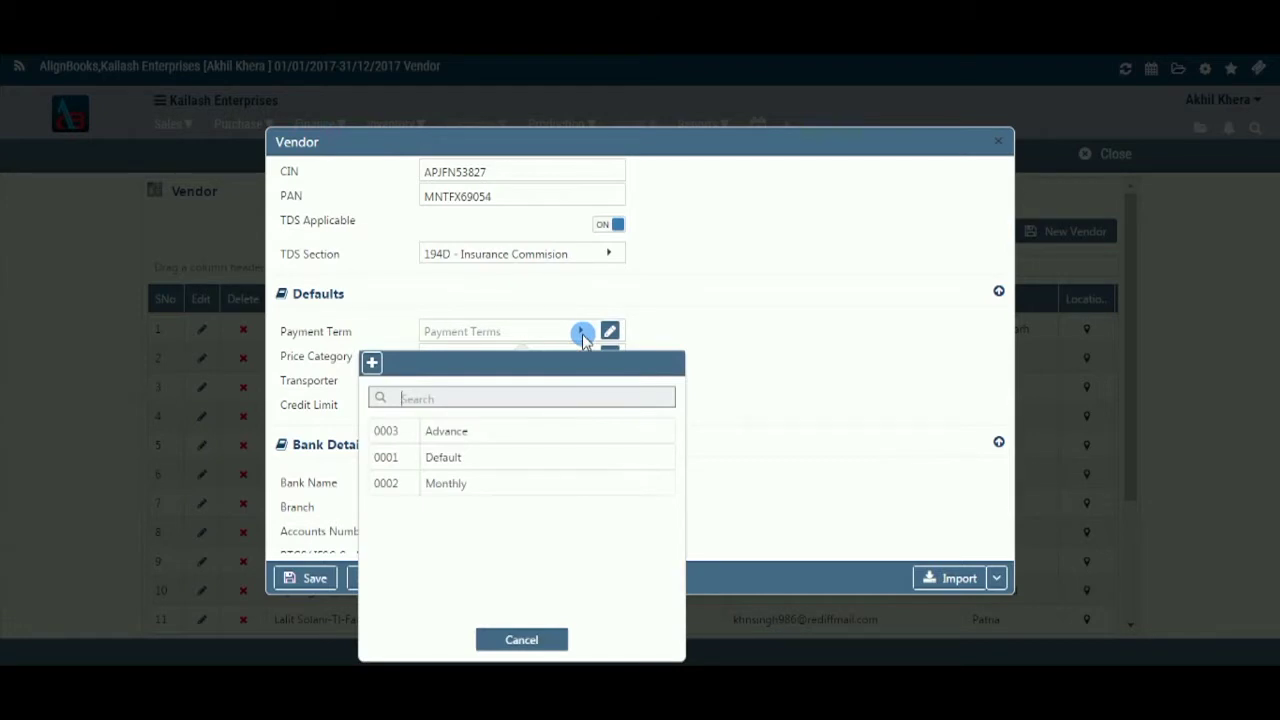
pyautogui.click(571, 440)
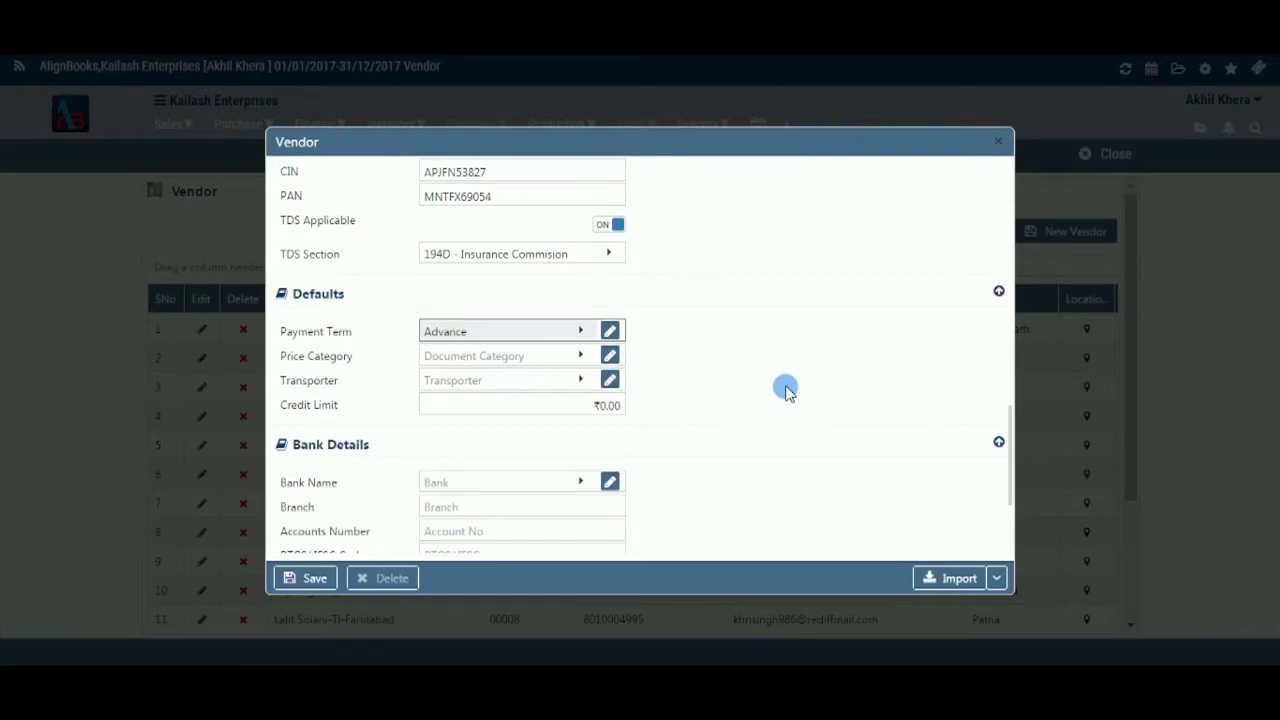
# - Edit the Advance payment term to 5 fixed days, payment cycle off, and save it
pyautogui.click(749, 357)
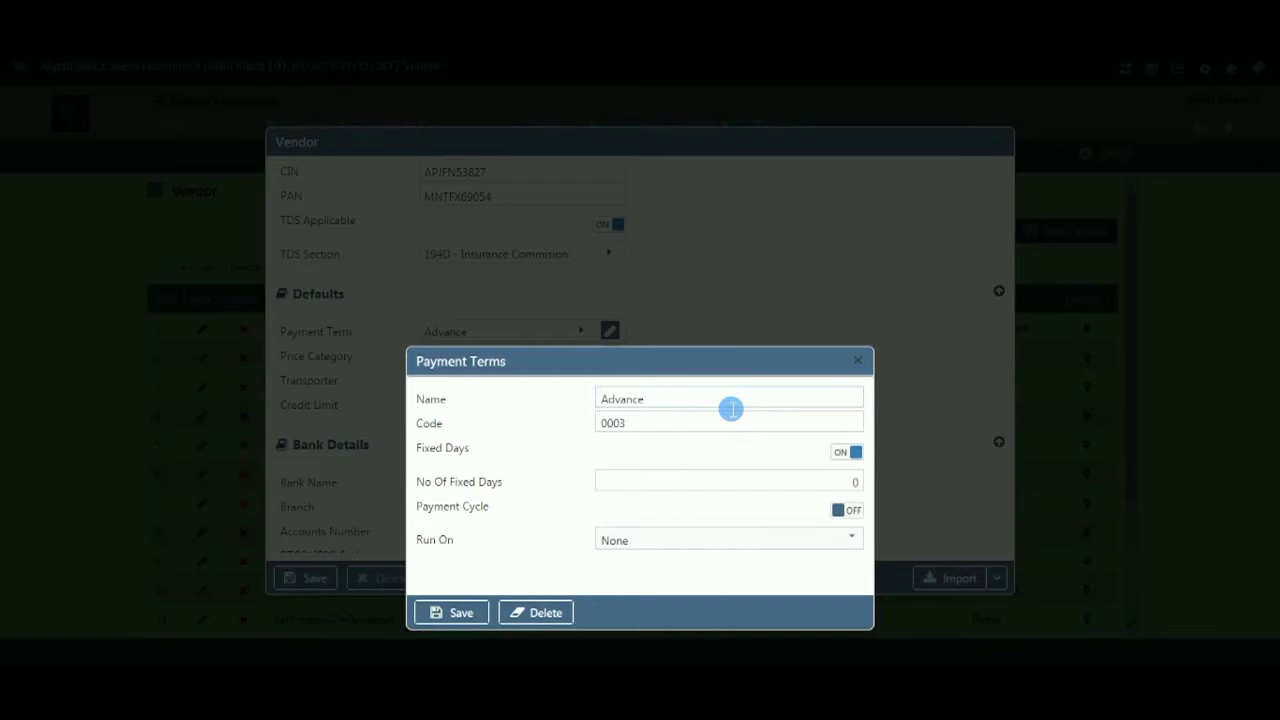
pyautogui.click(679, 403)
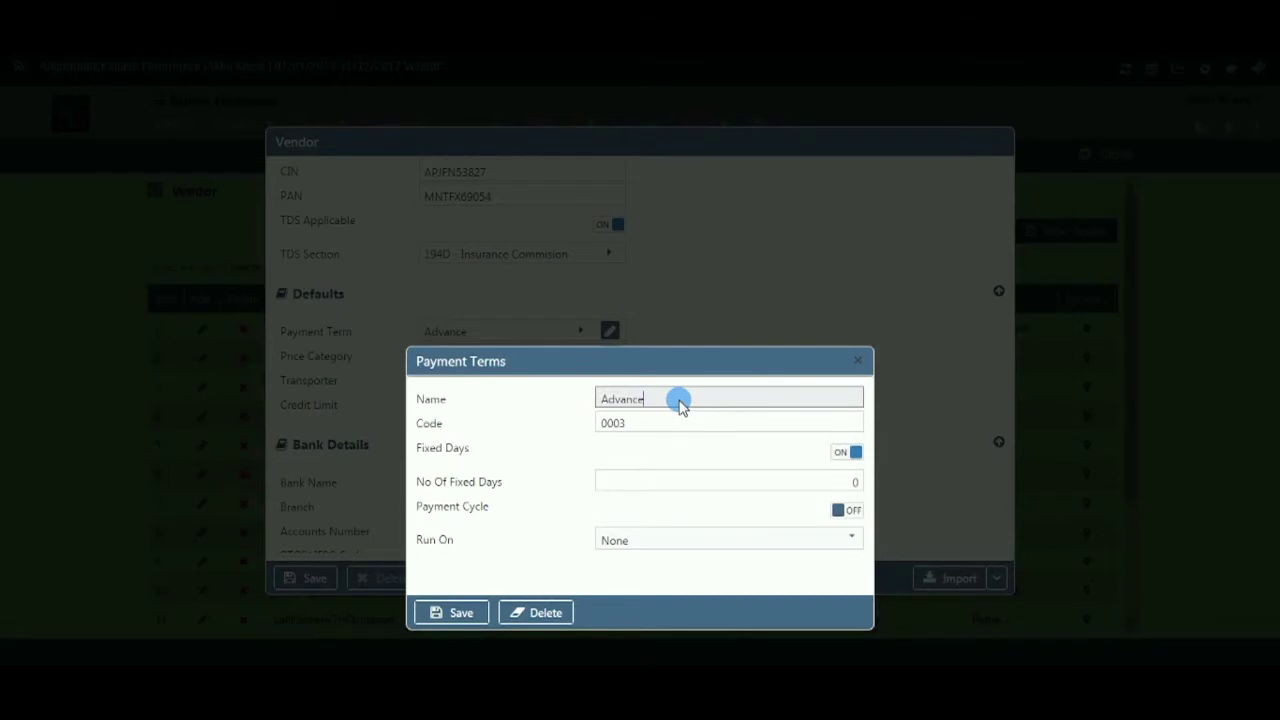
pyautogui.click(682, 425)
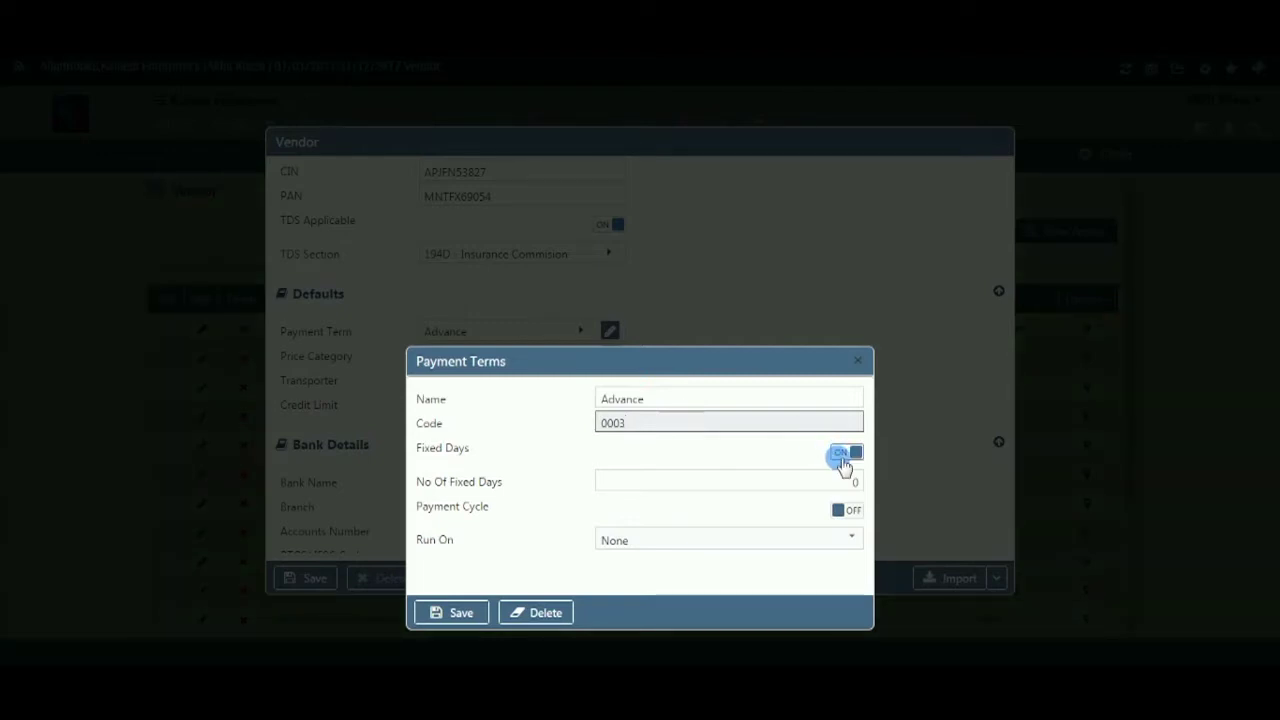
pyautogui.click(860, 460)
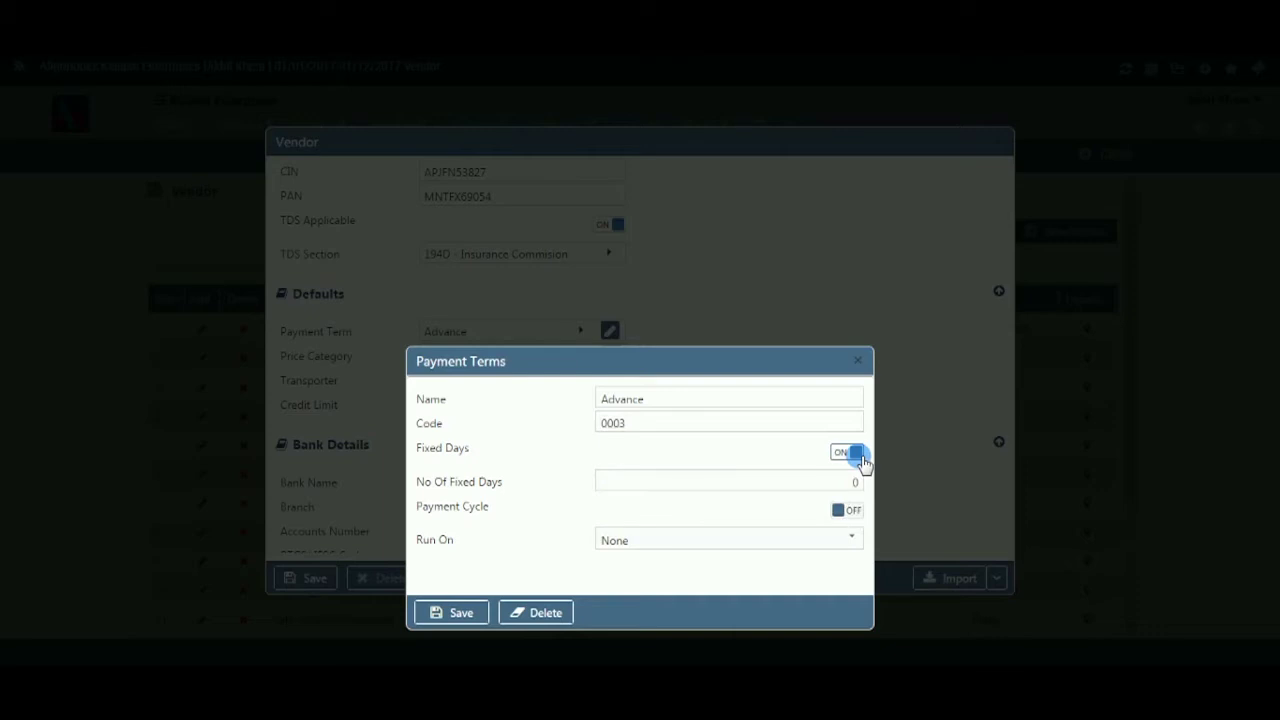
pyautogui.click(854, 482)
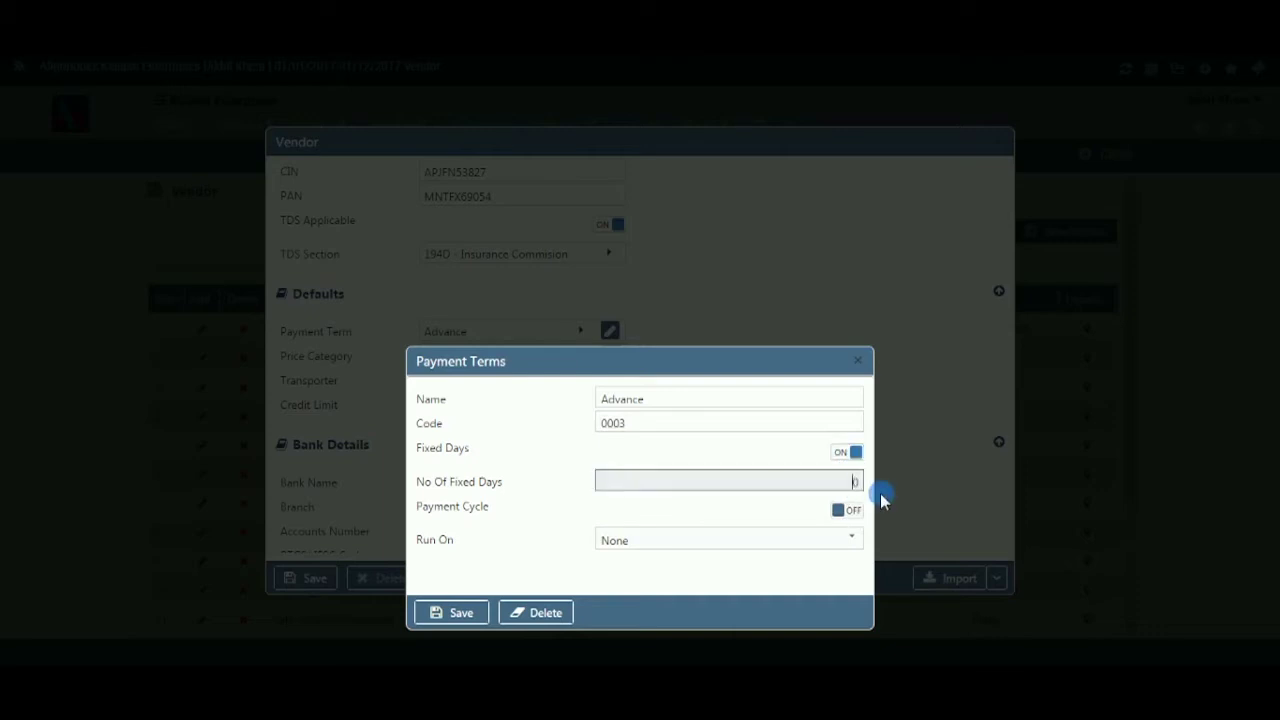
pyautogui.press('BackSpace')
pyautogui.write('5')
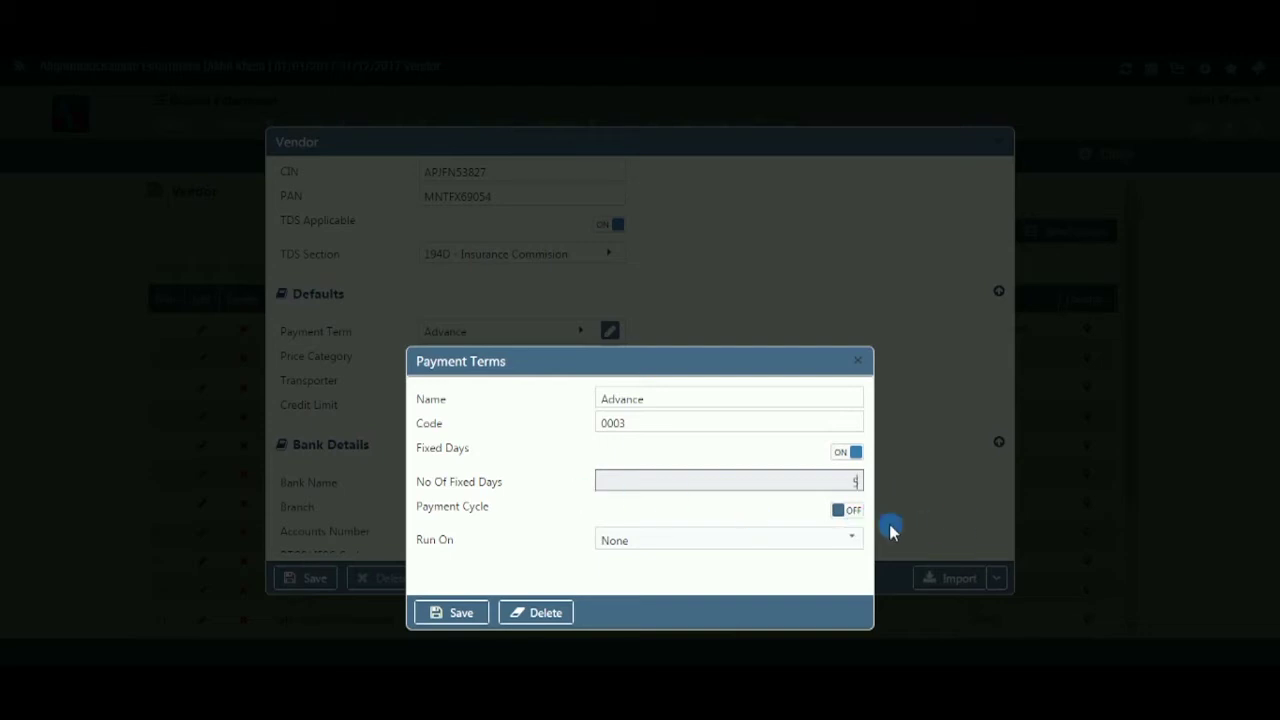
pyautogui.click(846, 512)
pyautogui.click(846, 540)
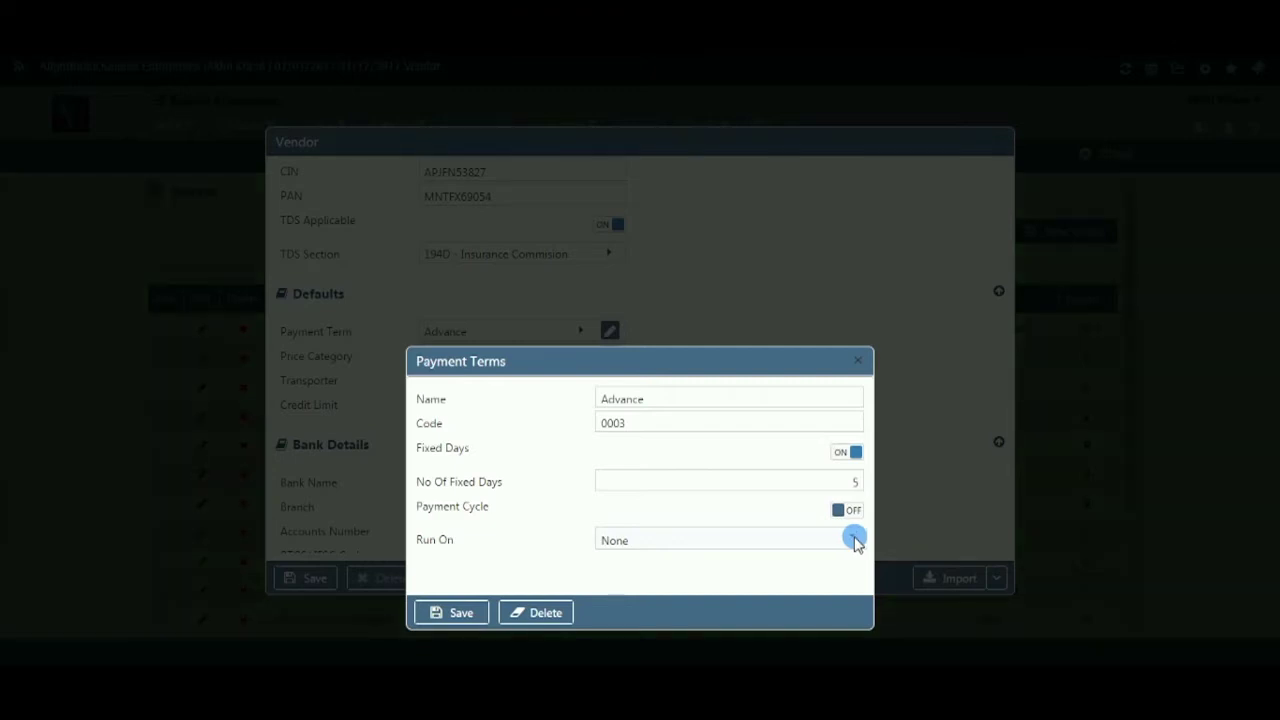
pyautogui.click(475, 612)
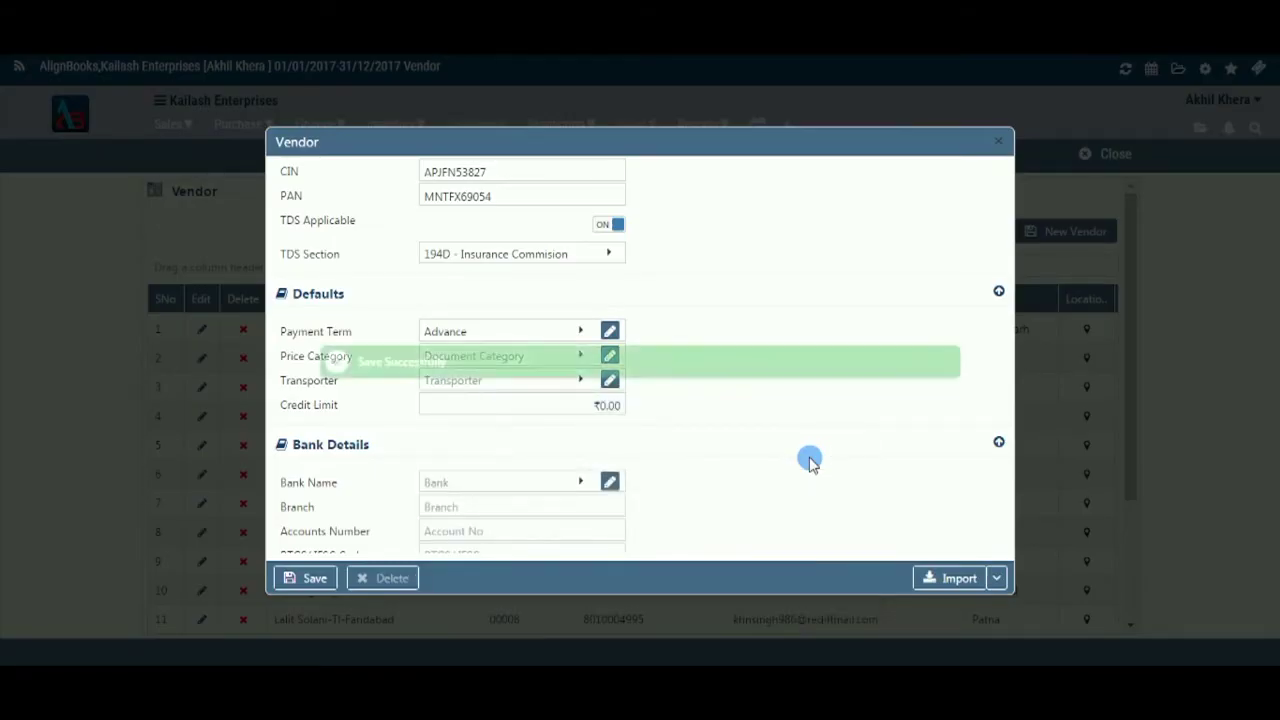
# - Select Purchase Price as the vendor's price category
pyautogui.click(587, 361)
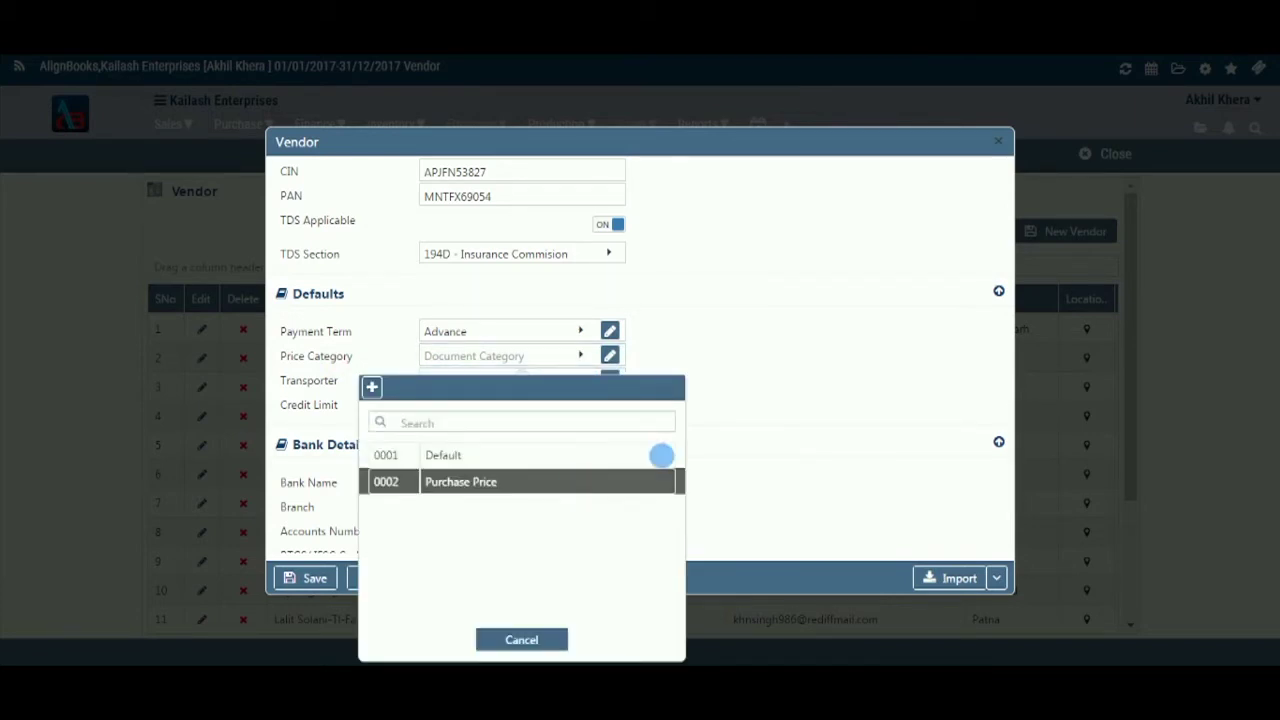
pyautogui.click(558, 496)
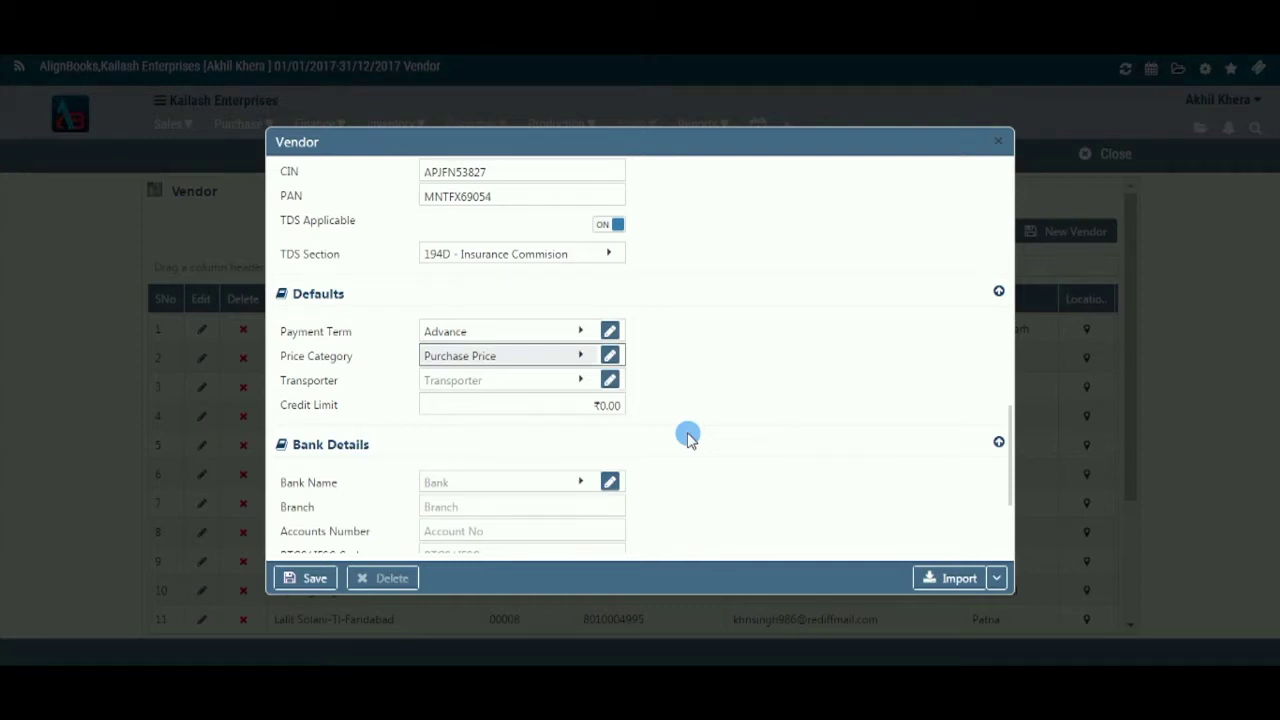
# - Set the transporter to Gajraj Transporters, discarding a new-transporter form opened along the way
pyautogui.click(586, 384)
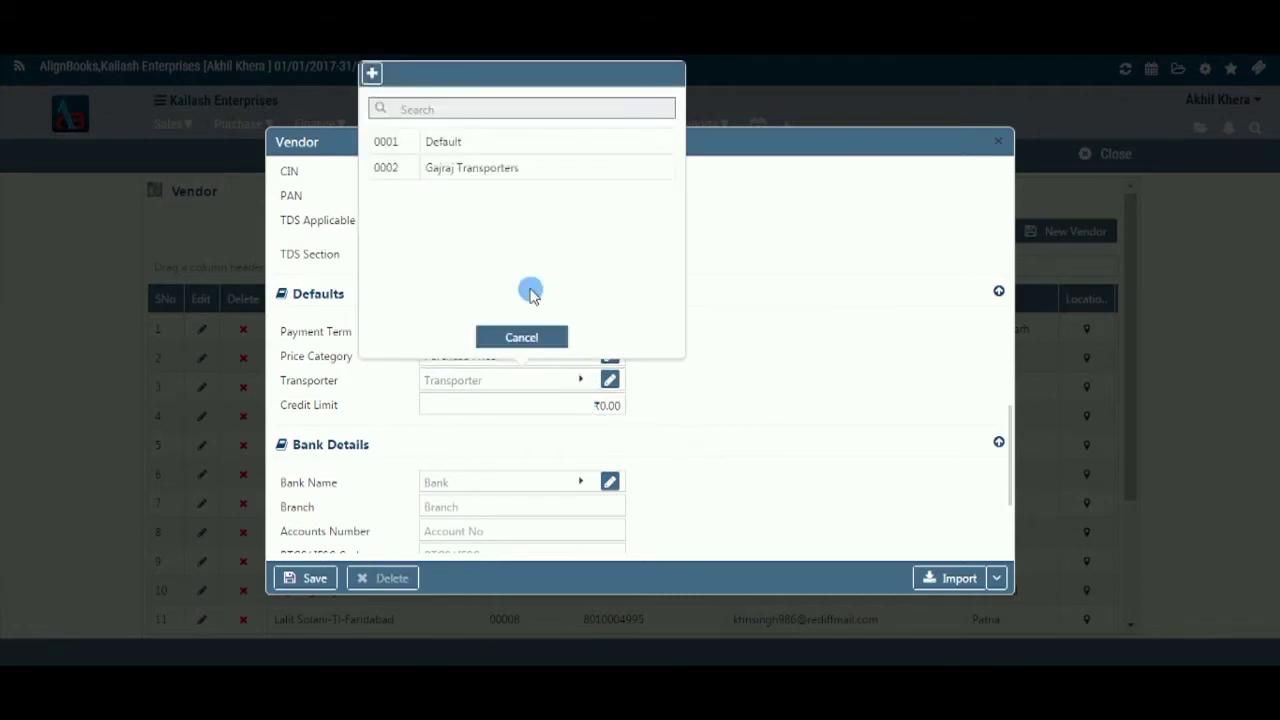
pyautogui.click(541, 168)
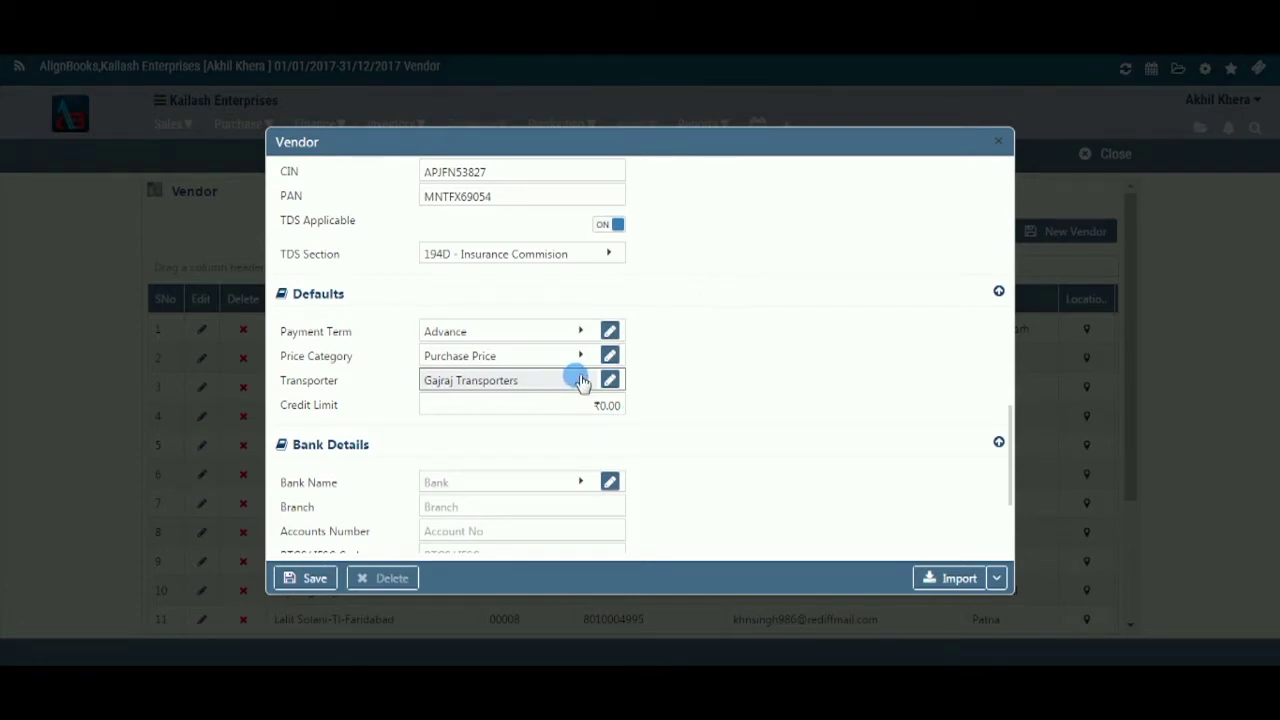
pyautogui.click(581, 381)
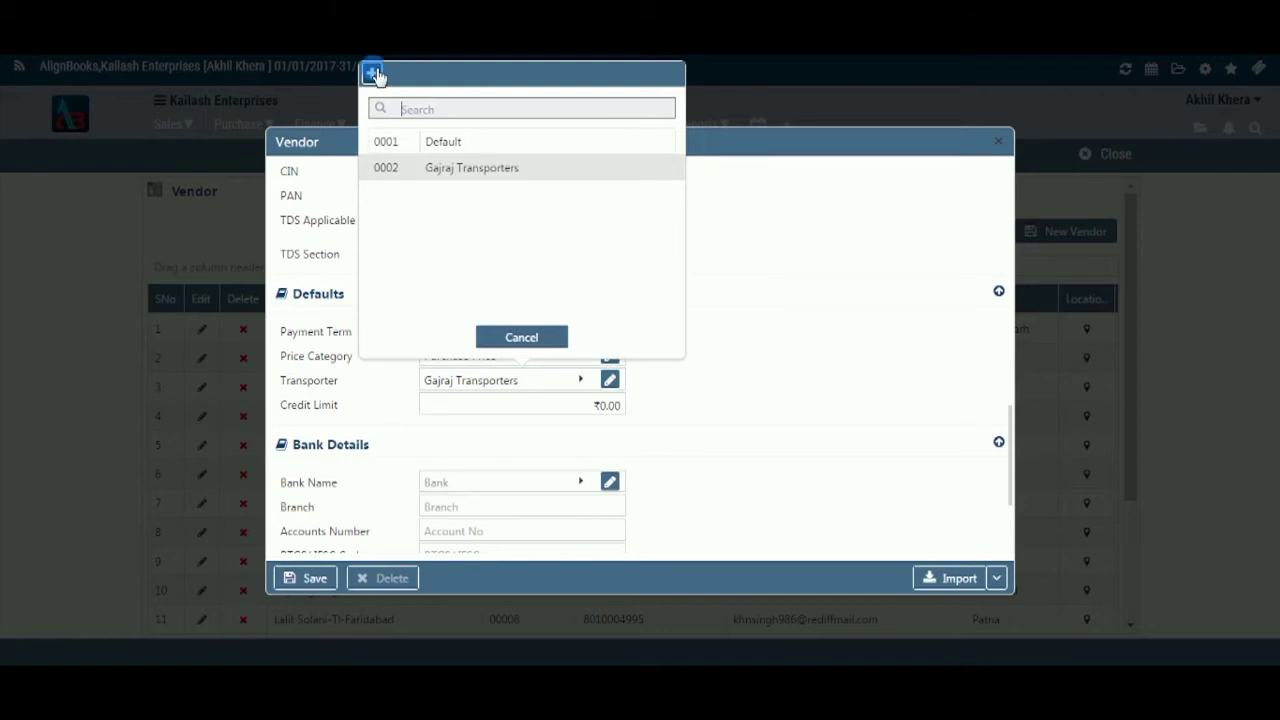
pyautogui.press('Insert')
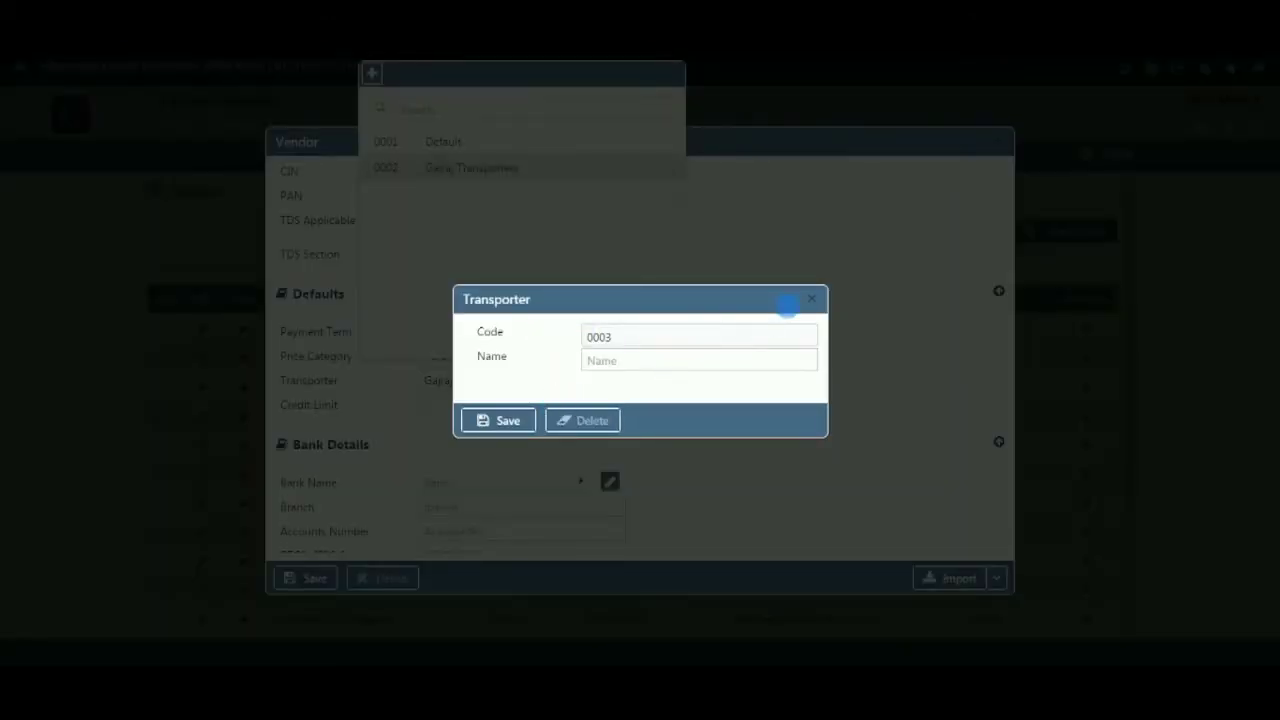
pyautogui.click(813, 302)
pyautogui.click(557, 334)
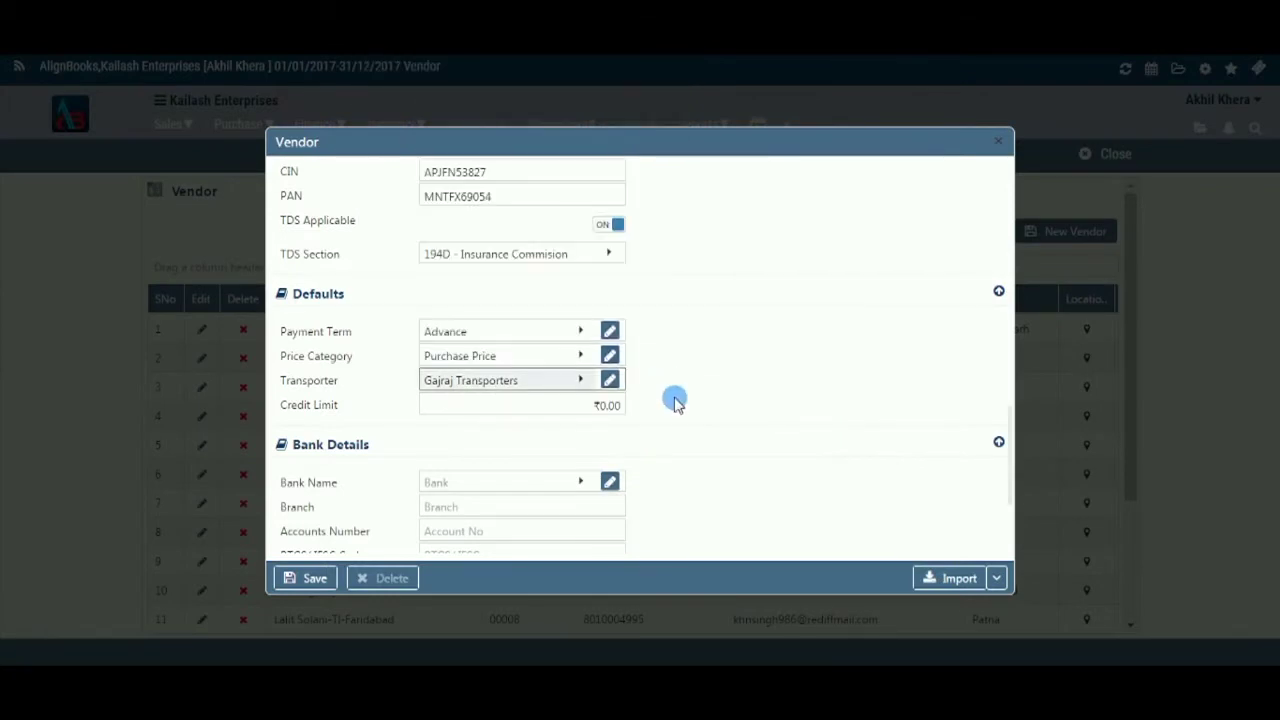
# - Replace the vendor's credit limit with 8000
pyautogui.click(623, 408)
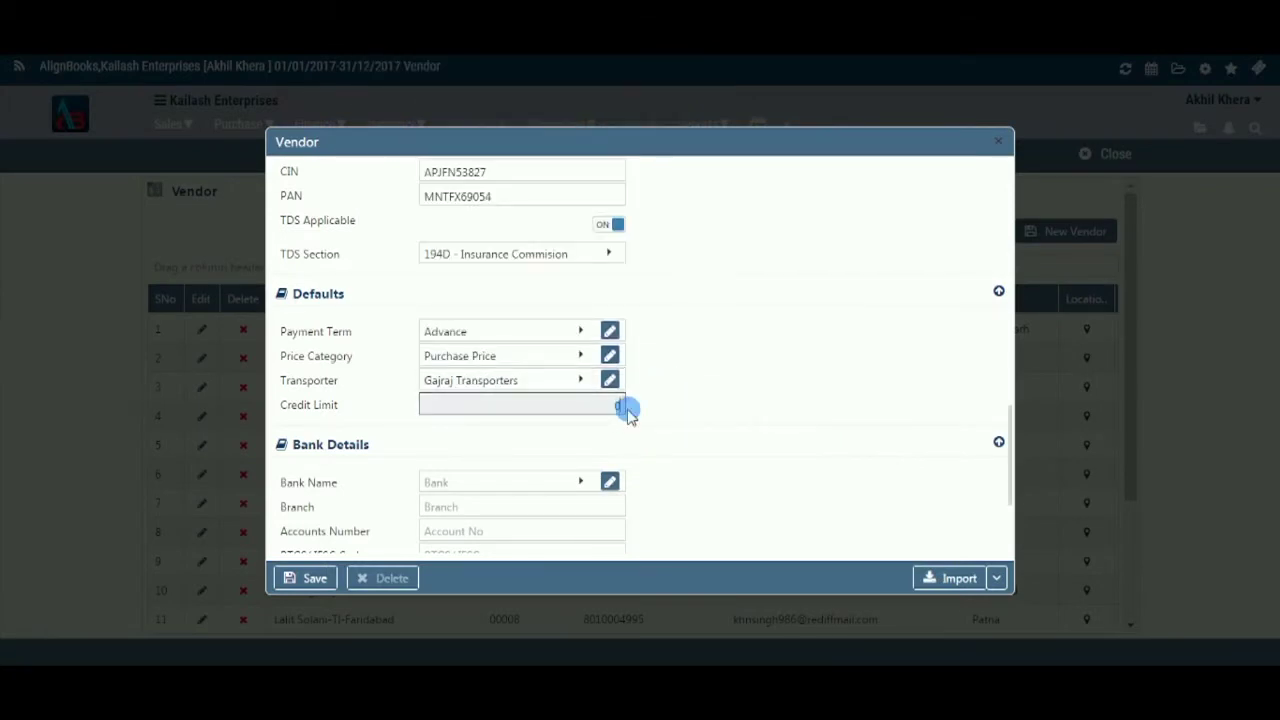
pyautogui.press('BackSpace')
pyautogui.write('8000')
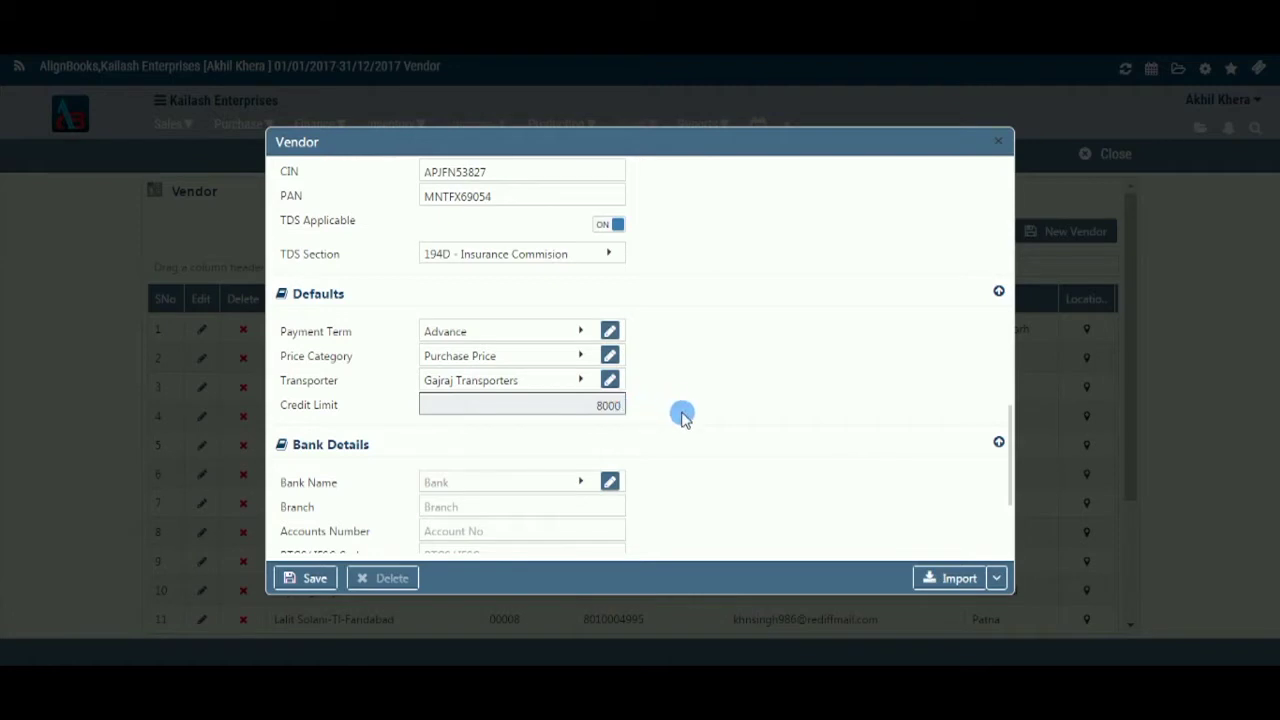
# - Enter bank details: Canara Bank, branch Model Town, the account number and IFSC ADNB2345
pyautogui.click(590, 481)
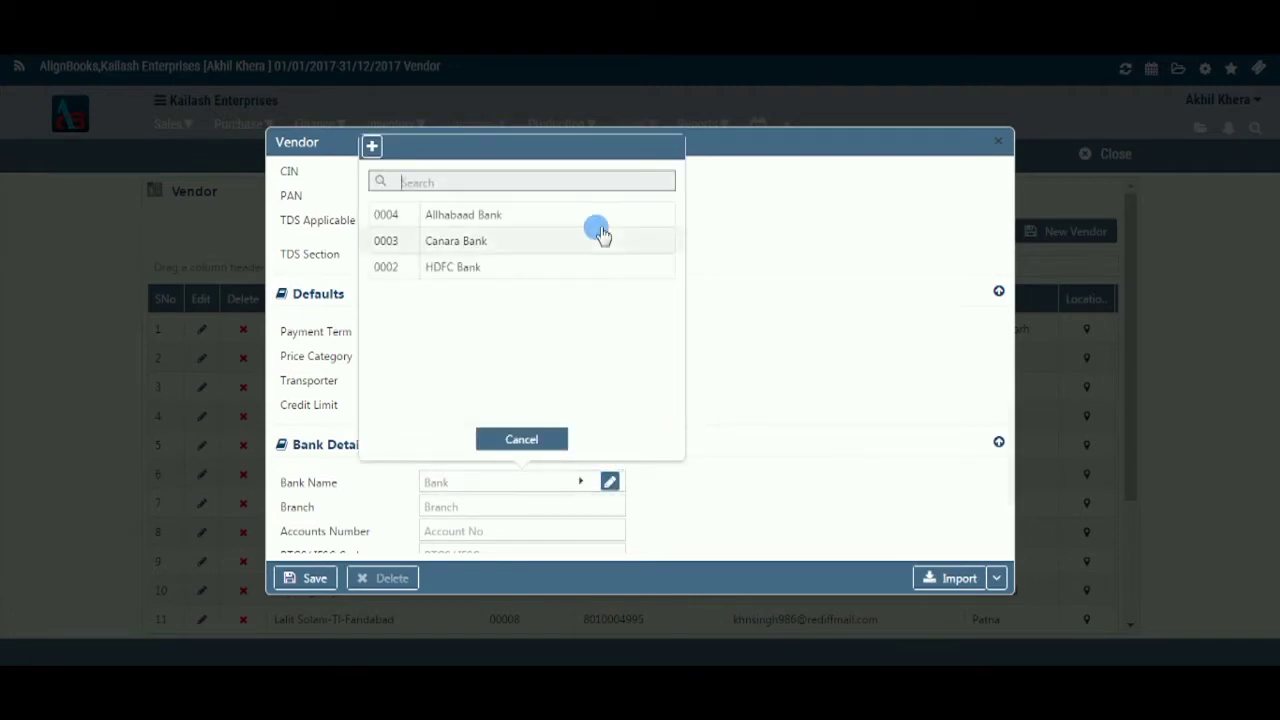
pyautogui.click(594, 240)
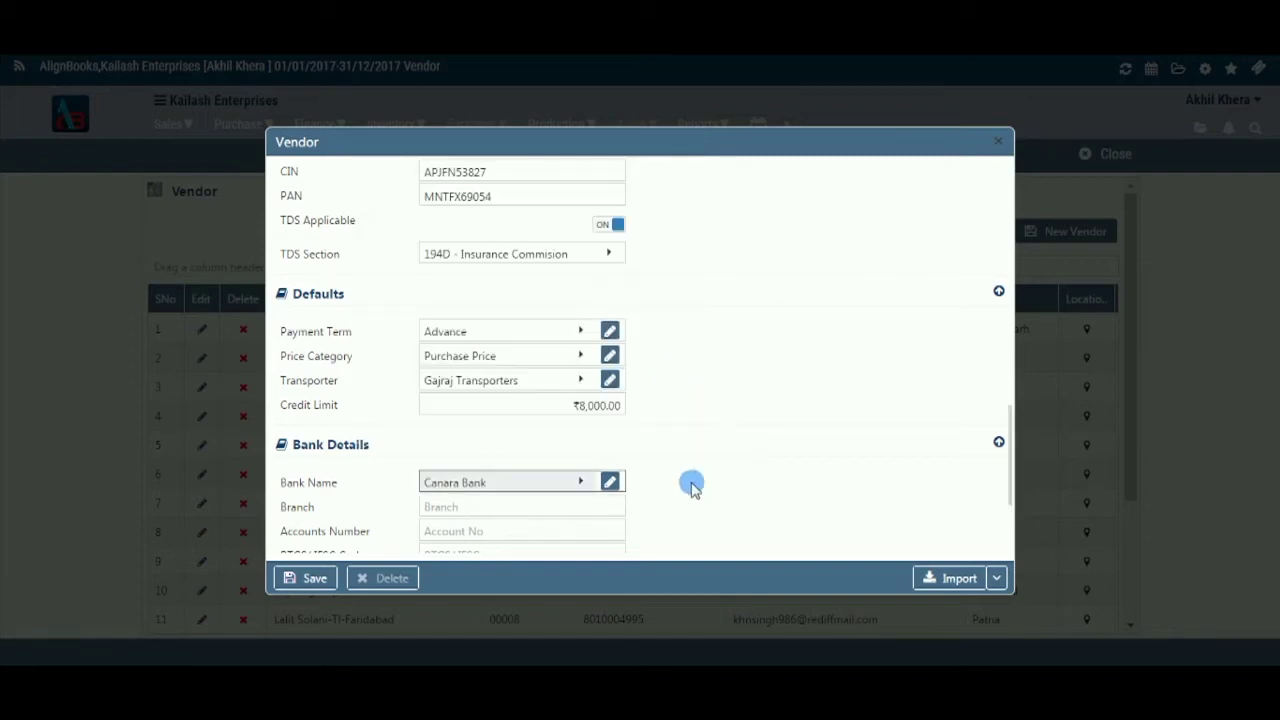
pyautogui.scroll(-3, 782, 428)
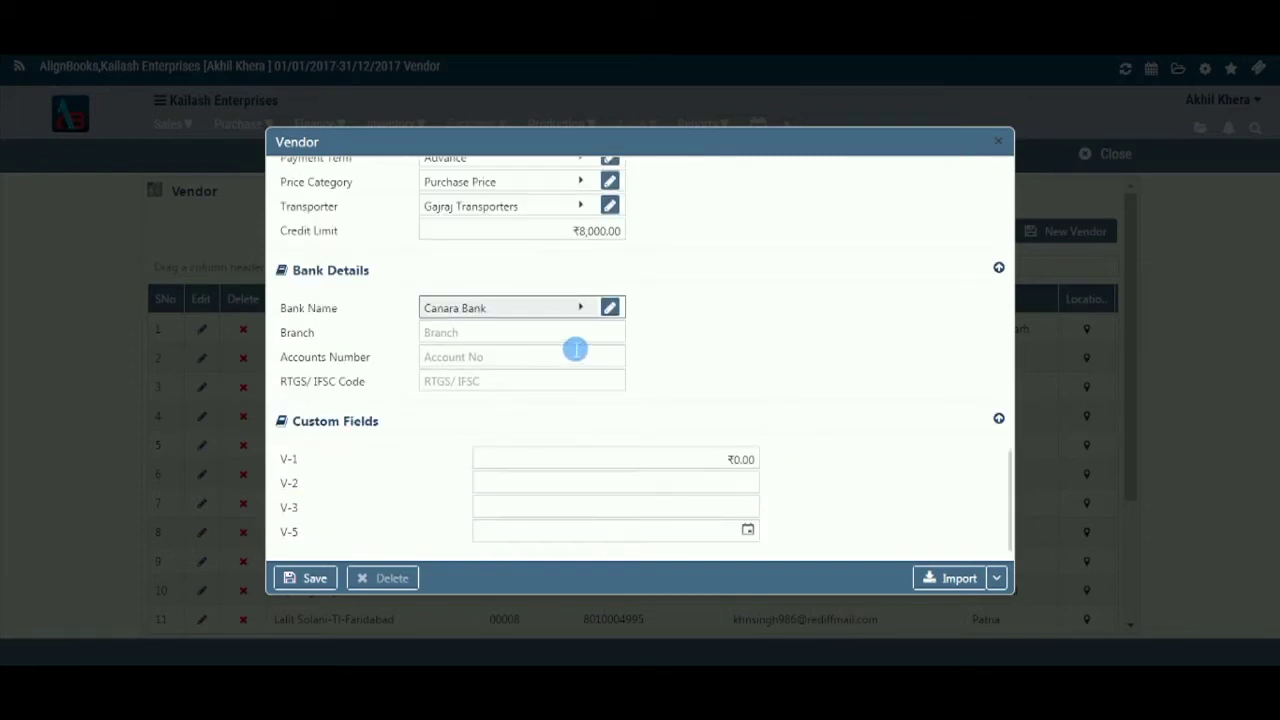
pyautogui.click(571, 340)
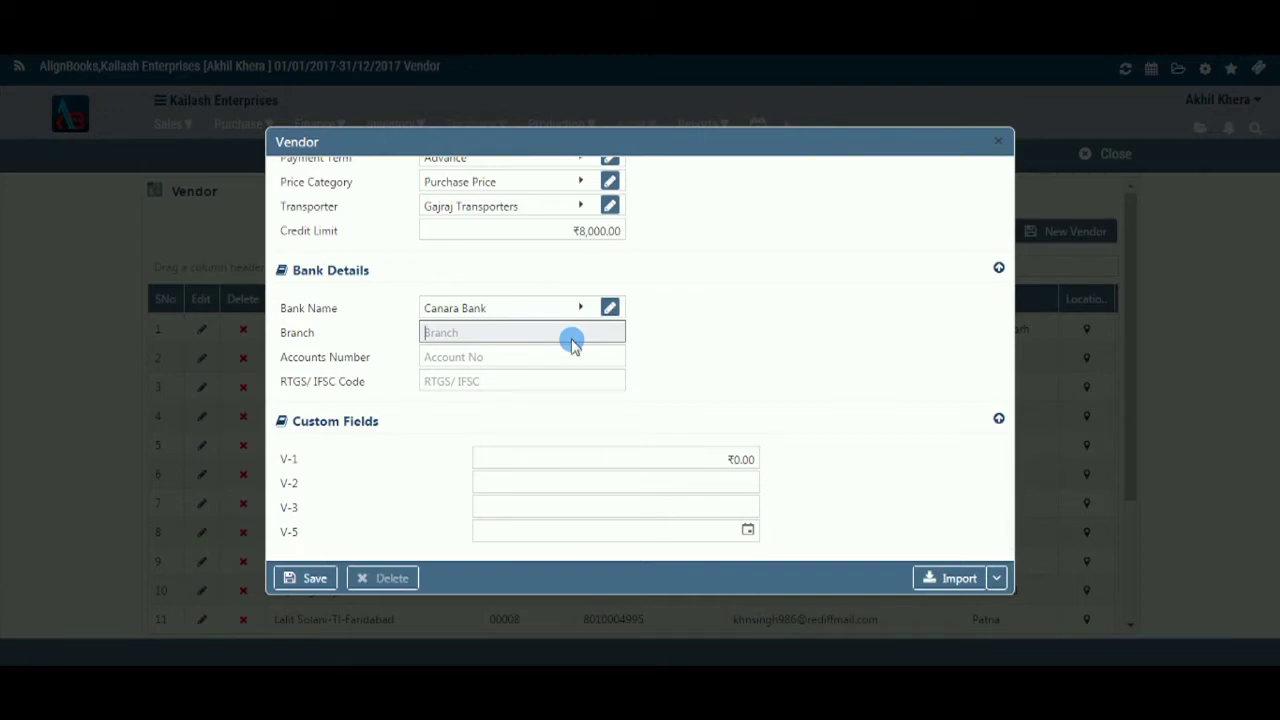
pyautogui.click(574, 342)
pyautogui.write('Model ')
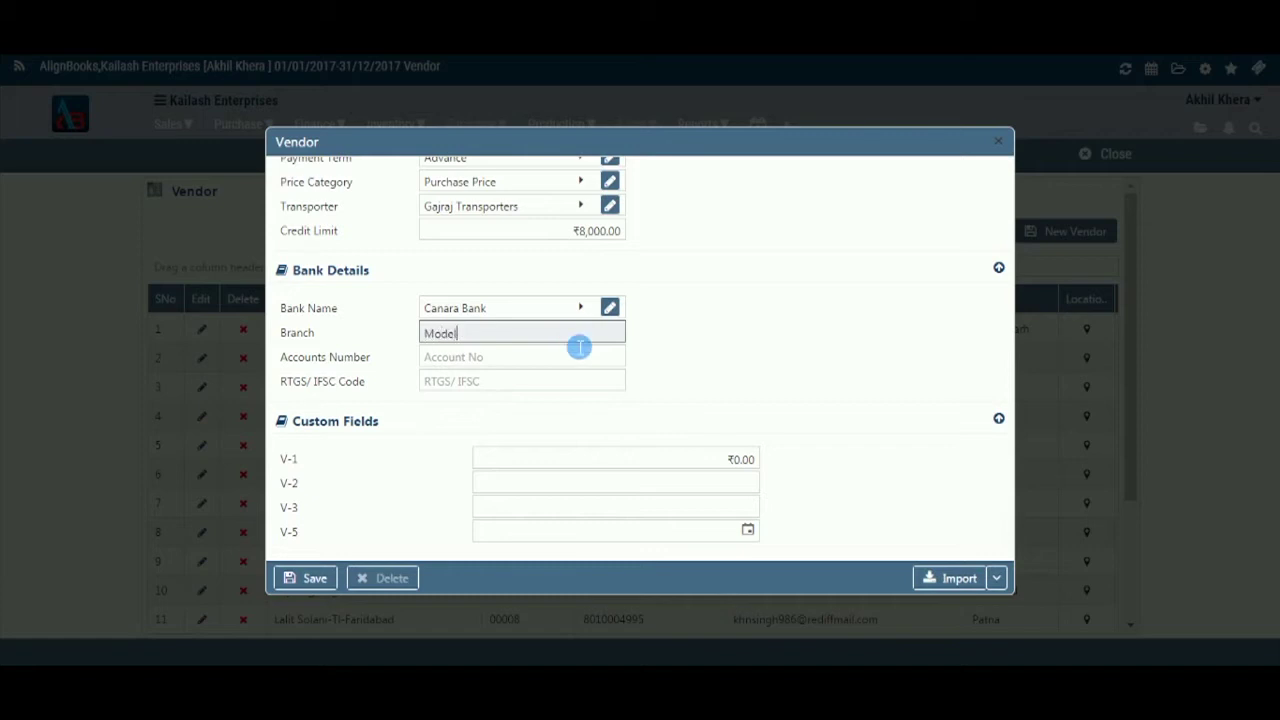
pyautogui.write('Town')
pyautogui.click(594, 368)
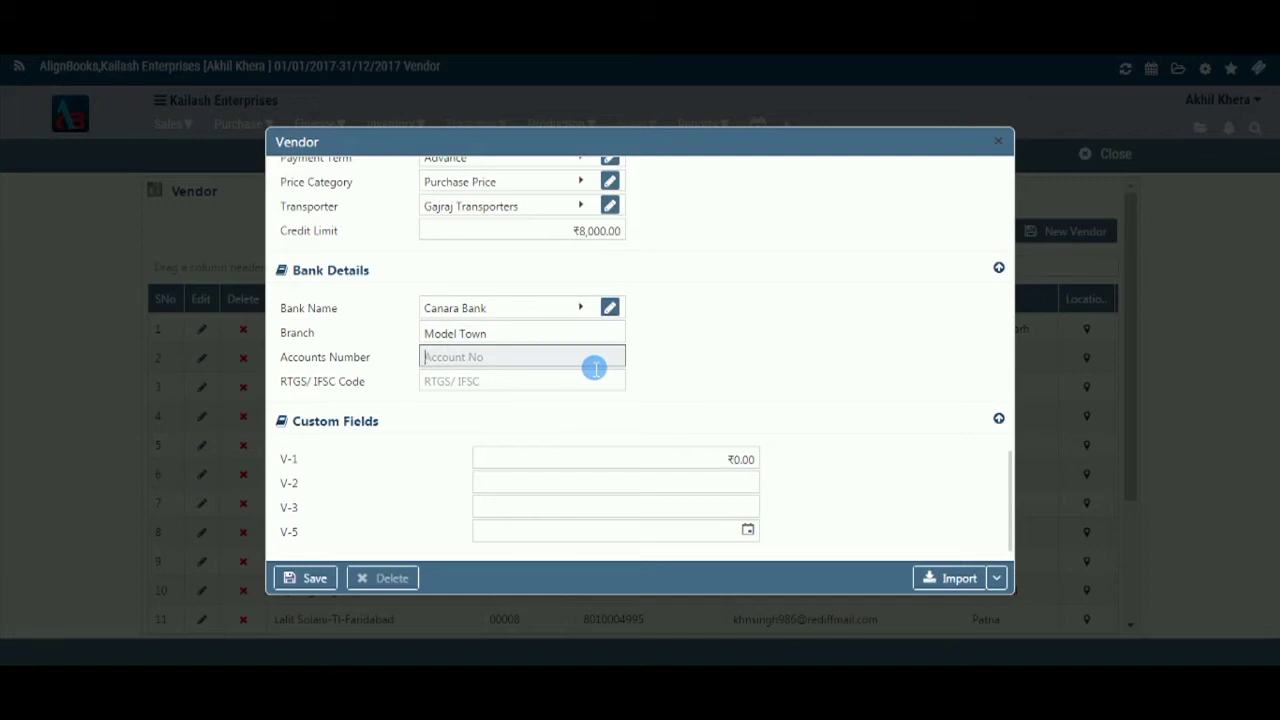
pyautogui.click(585, 388)
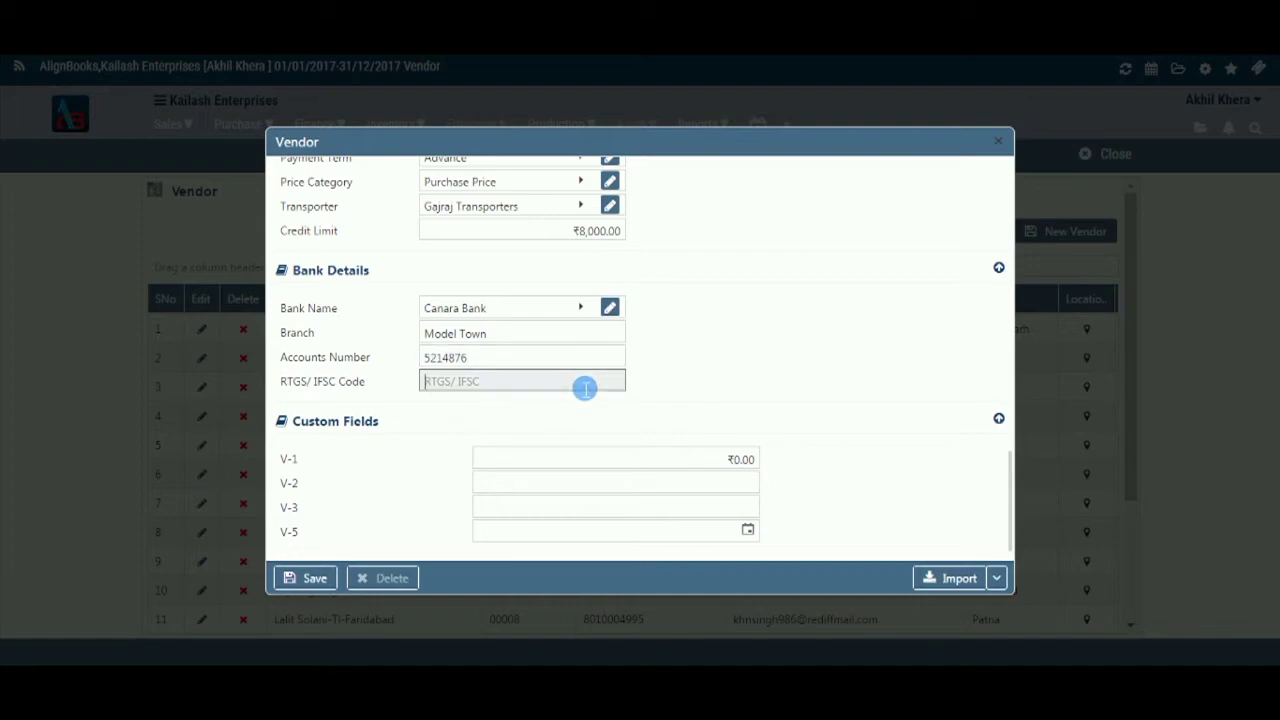
pyautogui.write('ADNB2345')
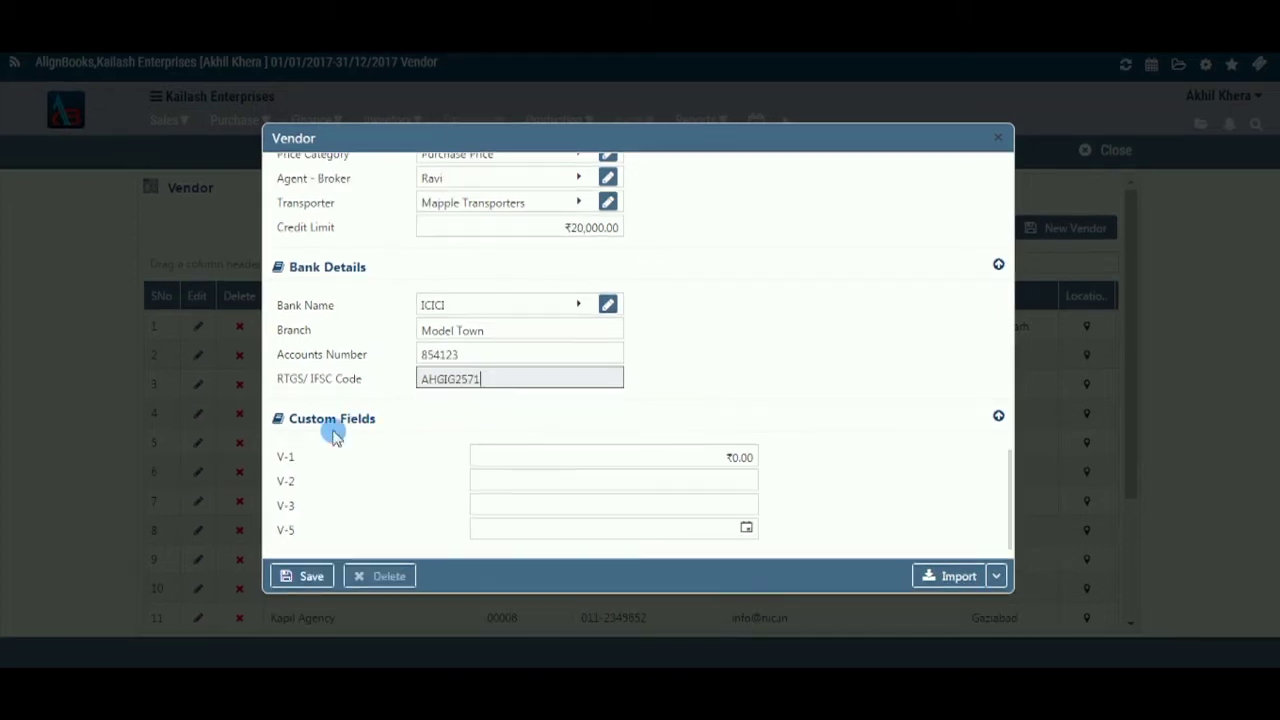
# - Fill custom fields V-1 with 10000, V-2 with 'already paid' and V-3 with a contact name
pyautogui.click(758, 461)
pyautogui.write('10000')
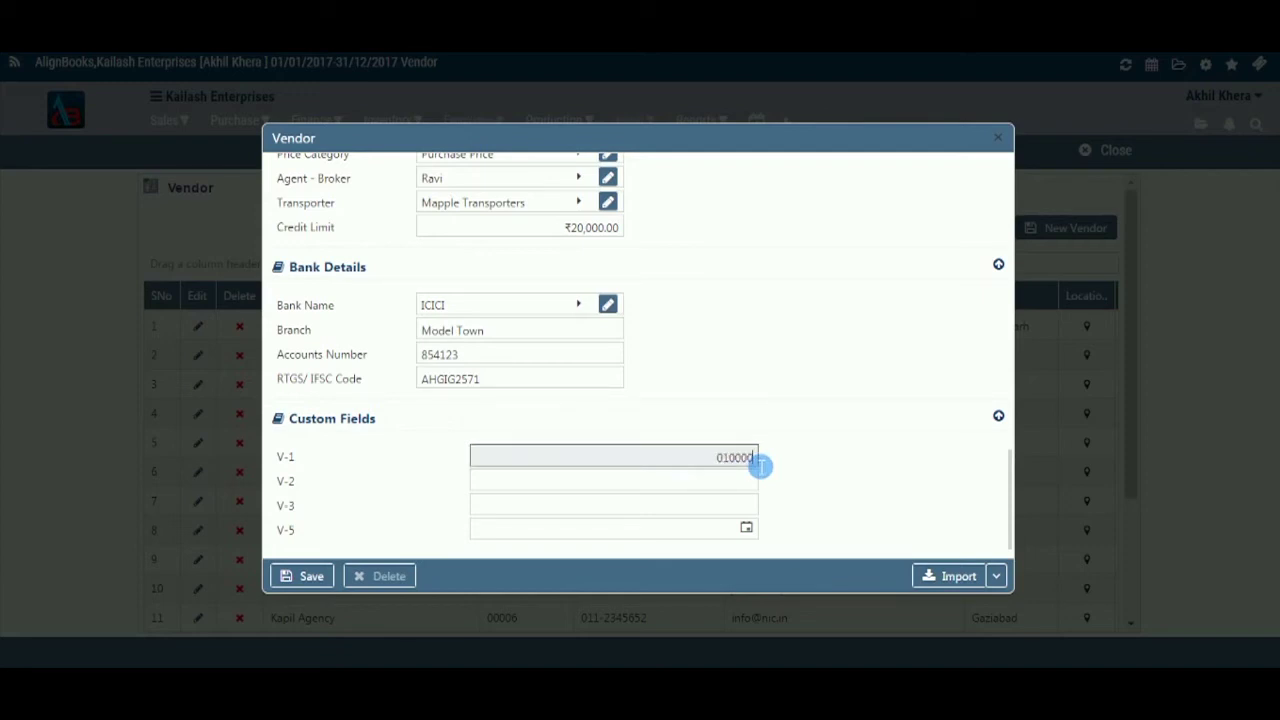
pyautogui.click(750, 490)
pyautogui.write('alreday')
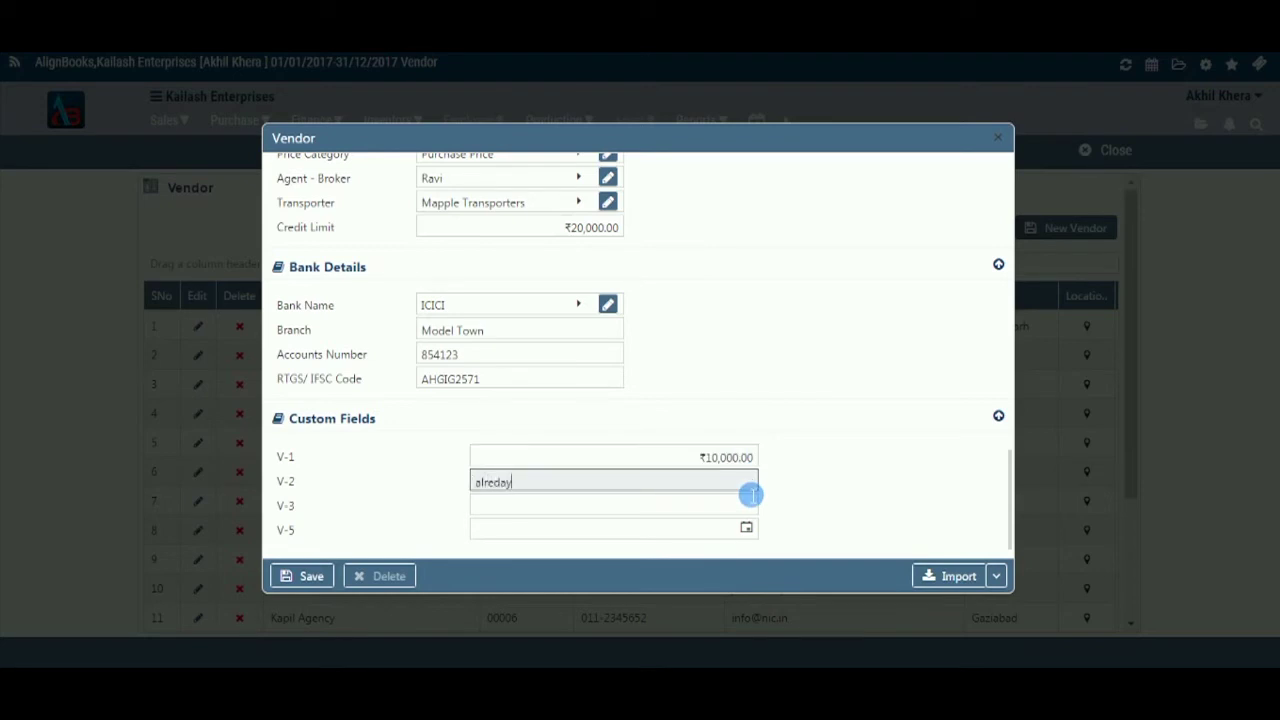
pyautogui.press('BackSpace')
pyautogui.press('BackSpace')
pyautogui.press('BackSpace')
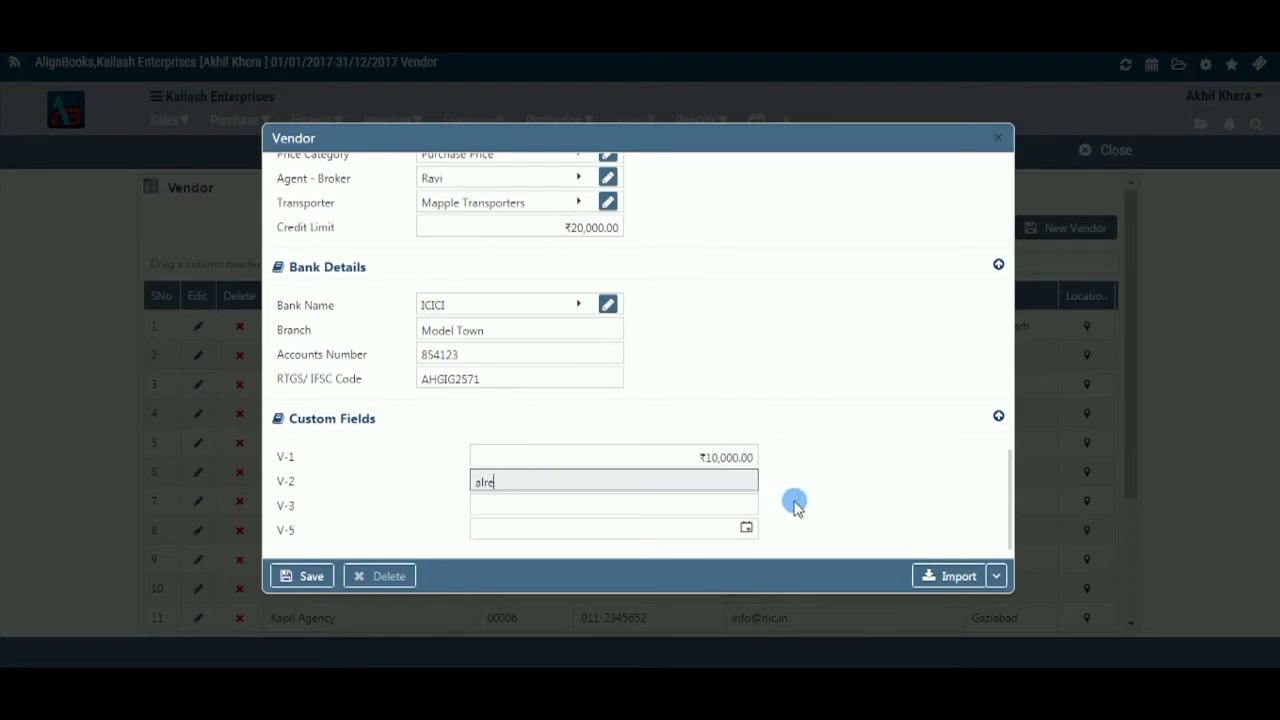
pyautogui.write('adypaid')
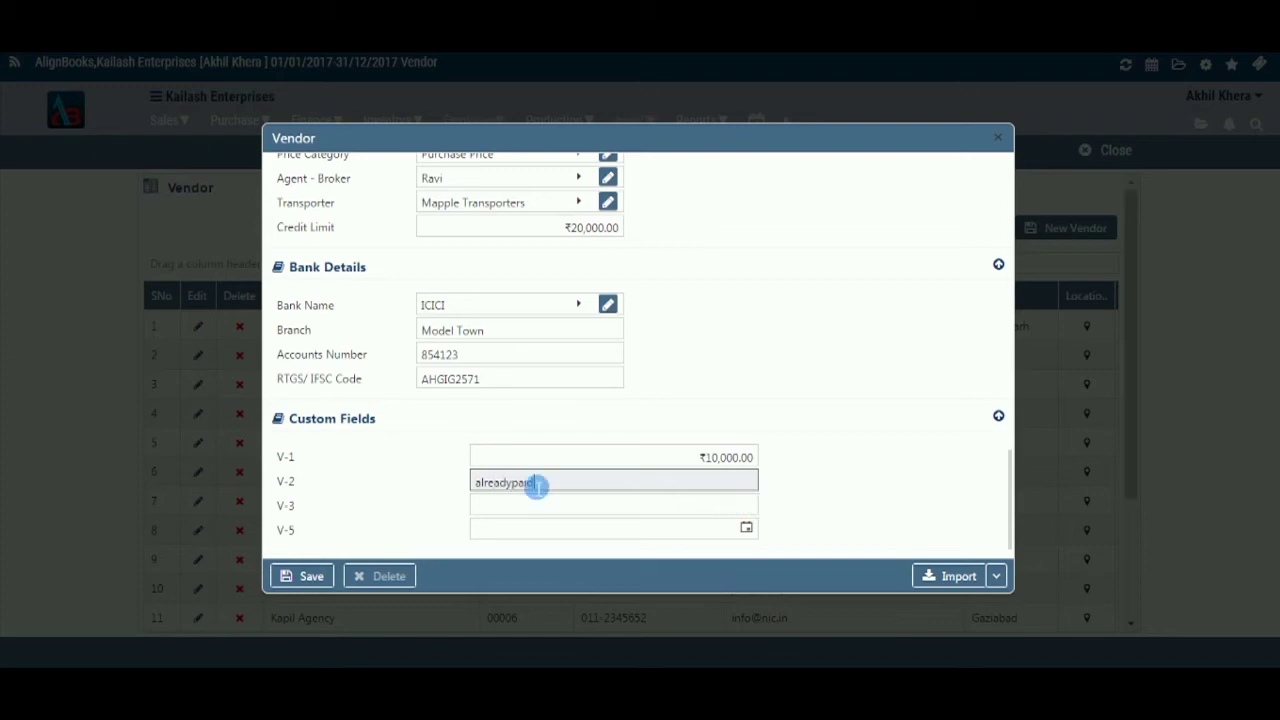
pyautogui.click(519, 488)
pyautogui.click(621, 509)
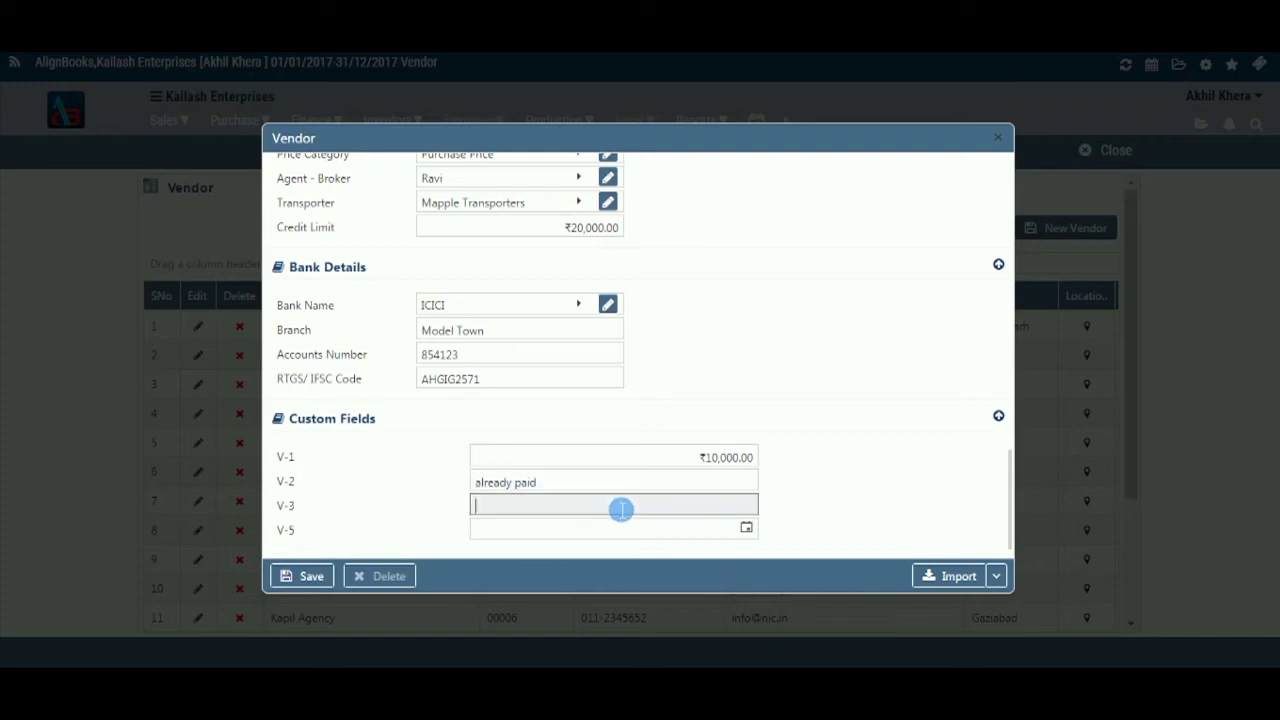
pyautogui.write('Akash')
# - Set V-5 to 17/06/2017 and save the vendor record
pyautogui.click(748, 528)
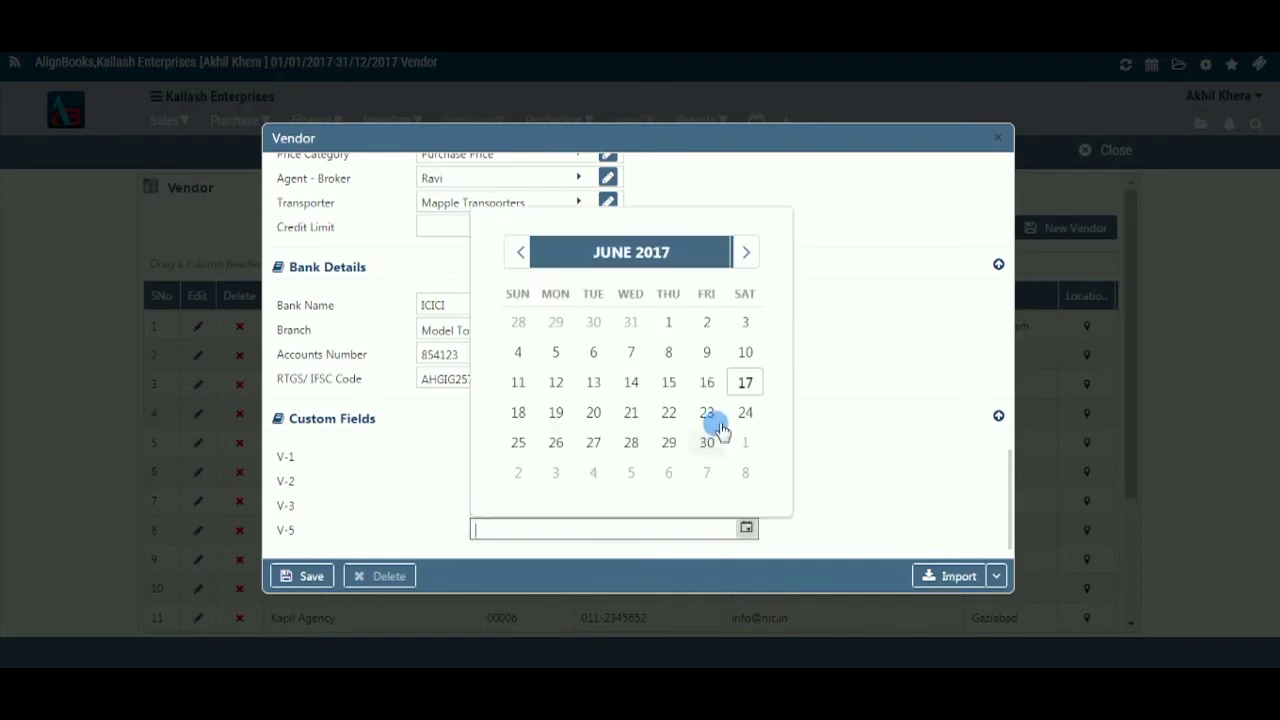
pyautogui.click(745, 381)
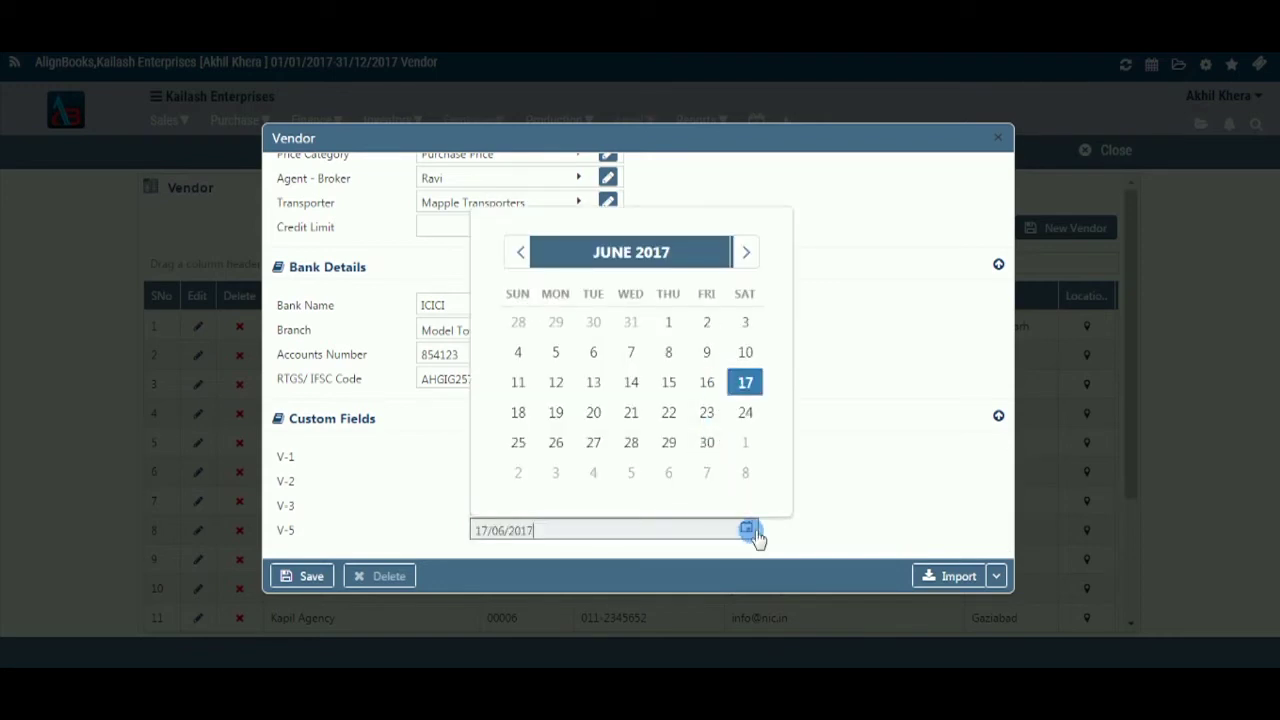
pyautogui.click(779, 485)
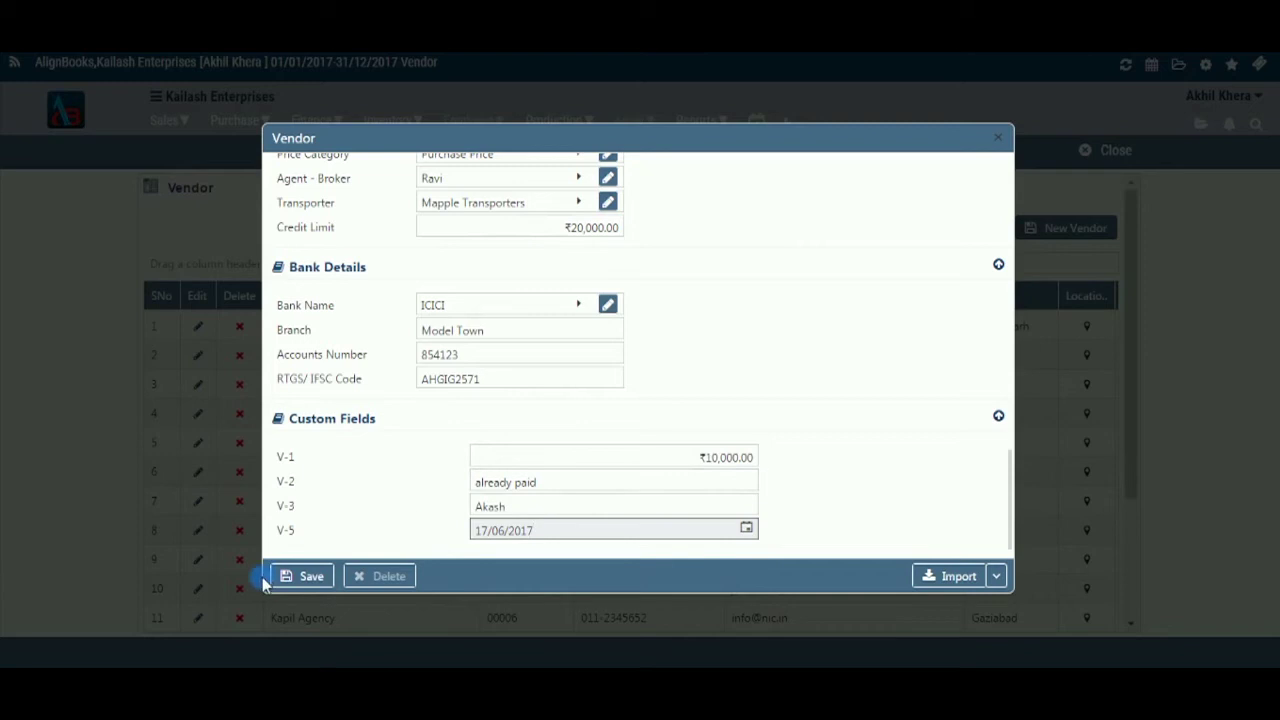
pyautogui.click(760, 466)
# - Close the saved vendor form and reopen AZ Enterprise from the vendor list to review it
pyautogui.hotkey('ctrl', 's')
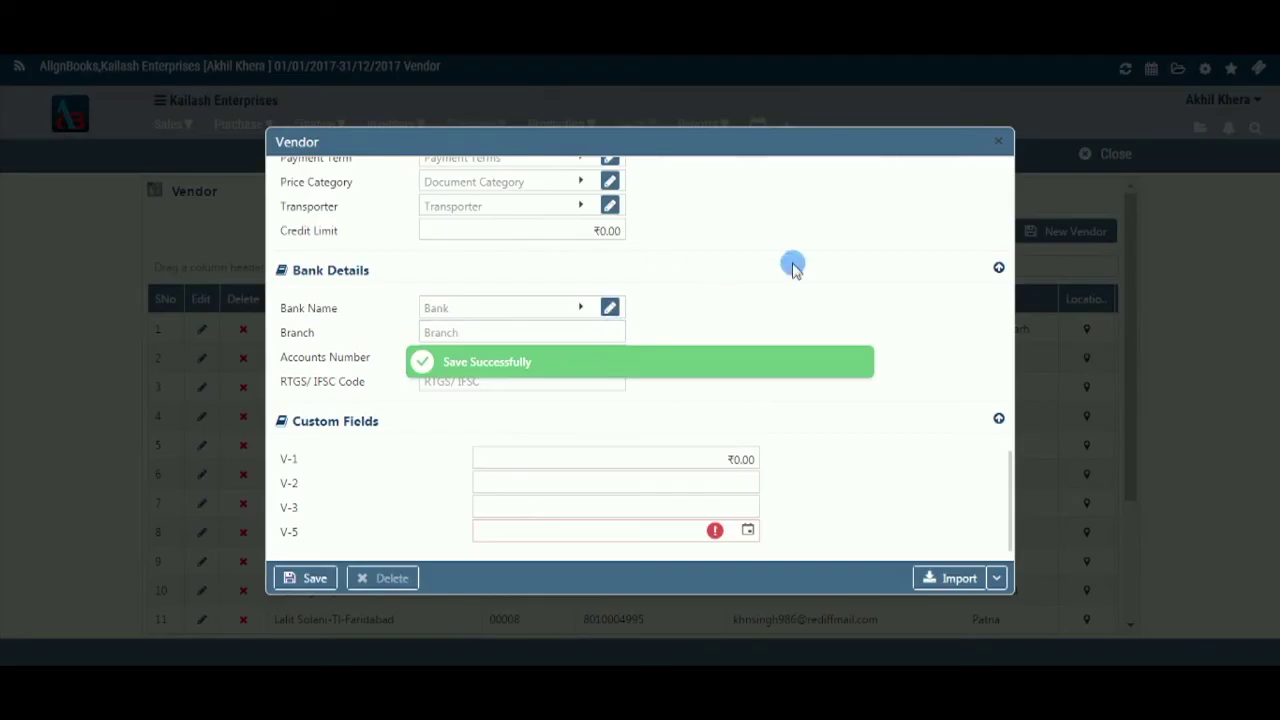
pyautogui.click(999, 143)
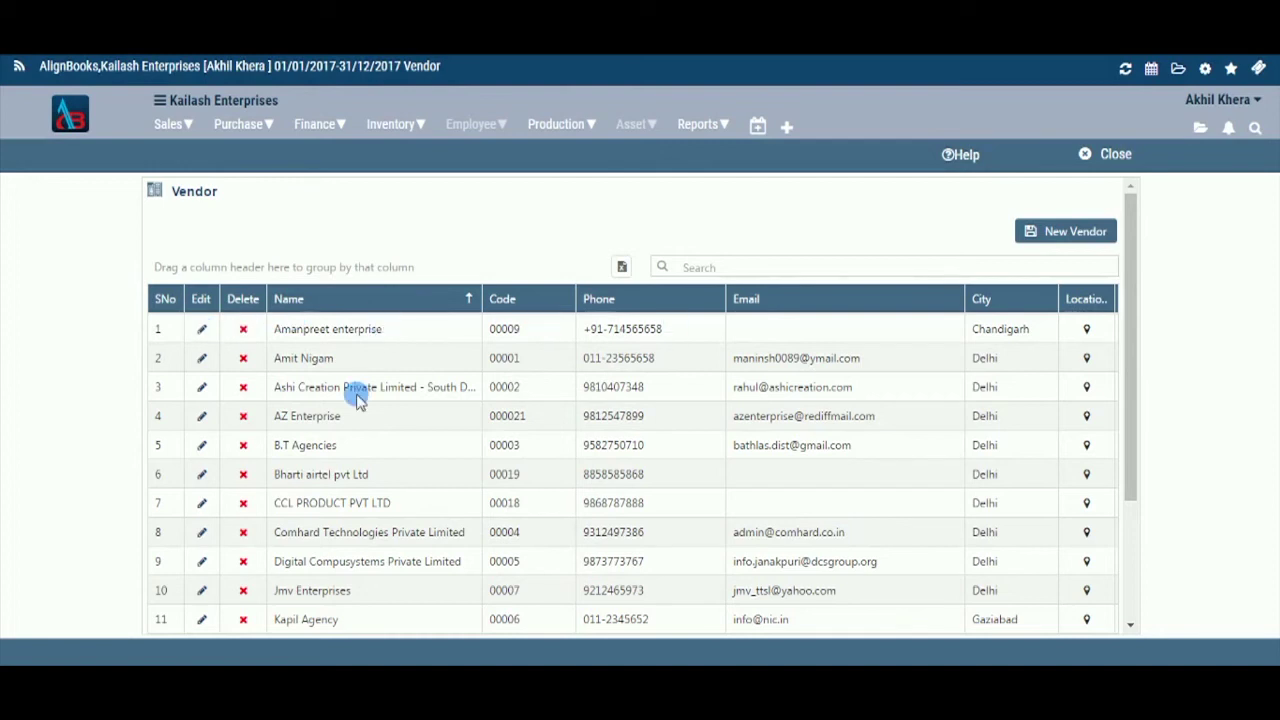
pyautogui.click(202, 417)
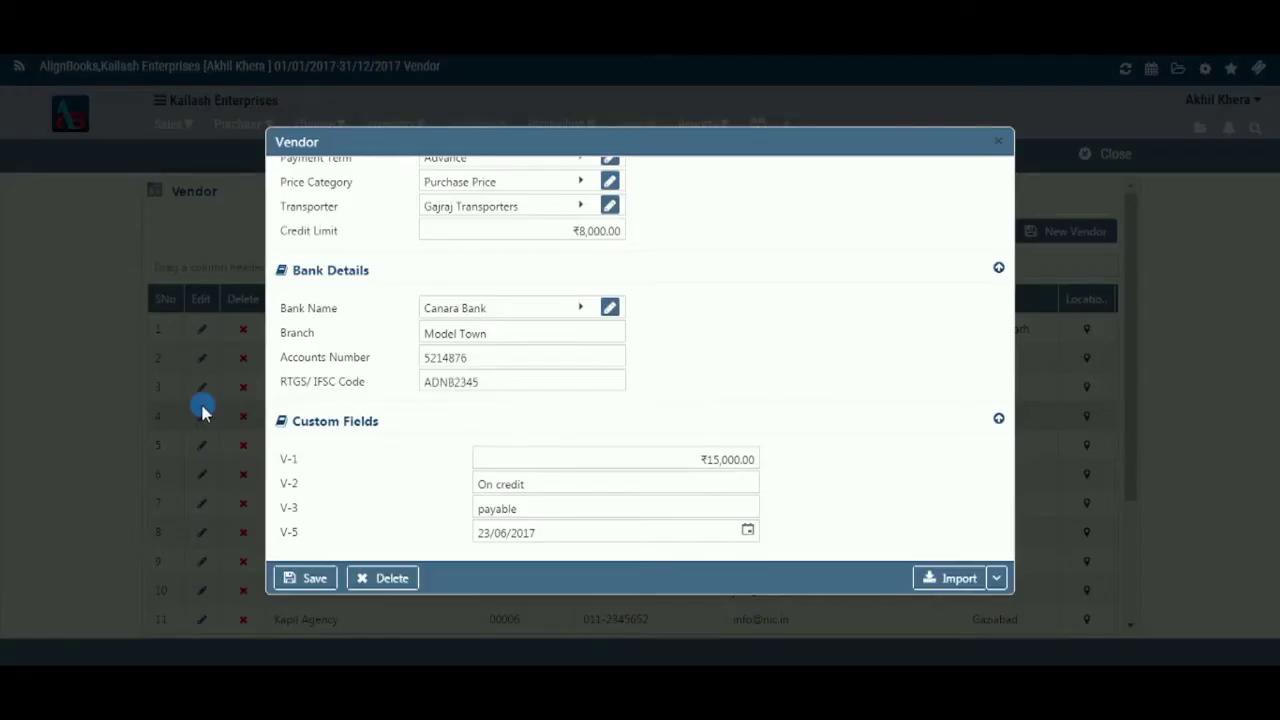
pyautogui.scroll(10, 880, 385)
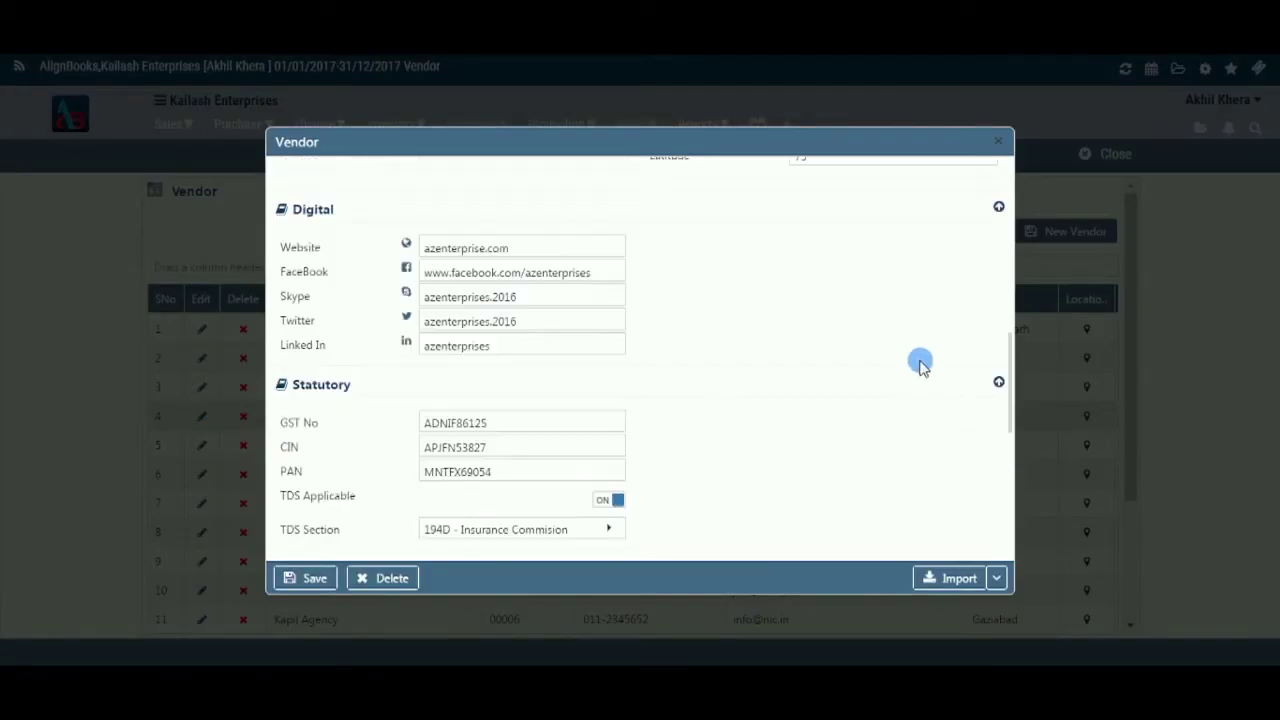
pyautogui.scroll(5, 950, 300)
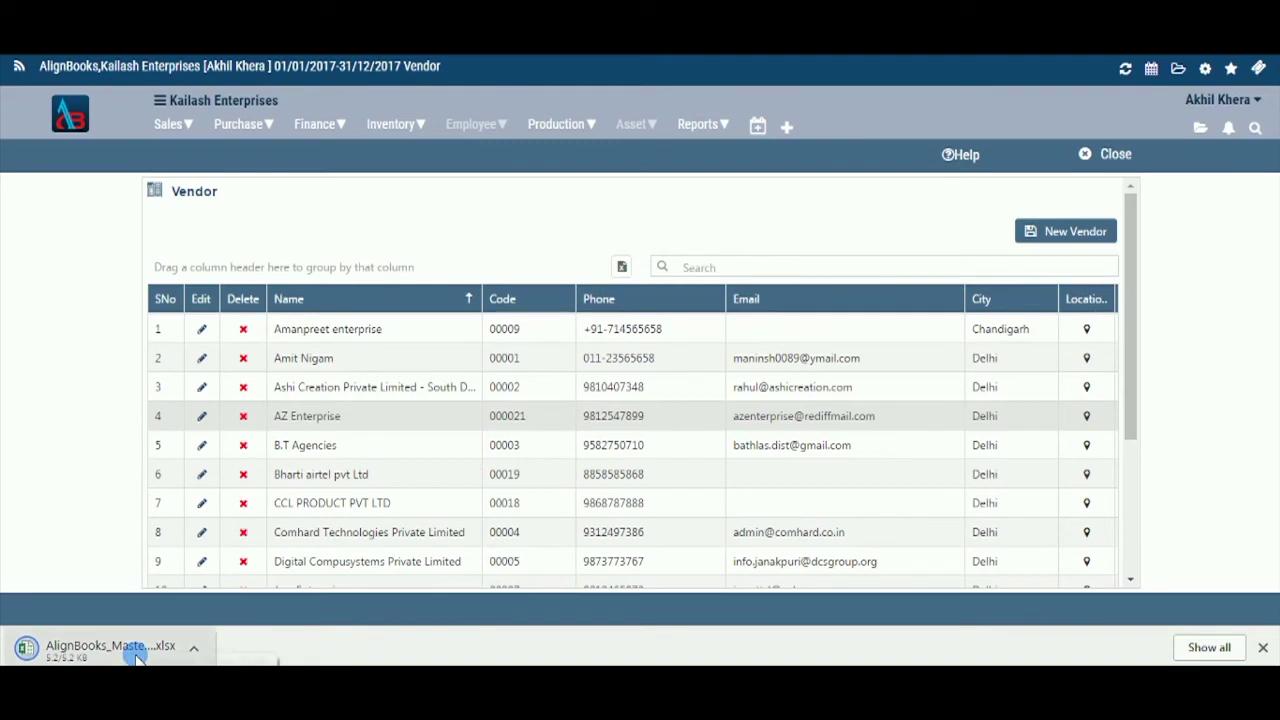
pyautogui.click(812, 276)
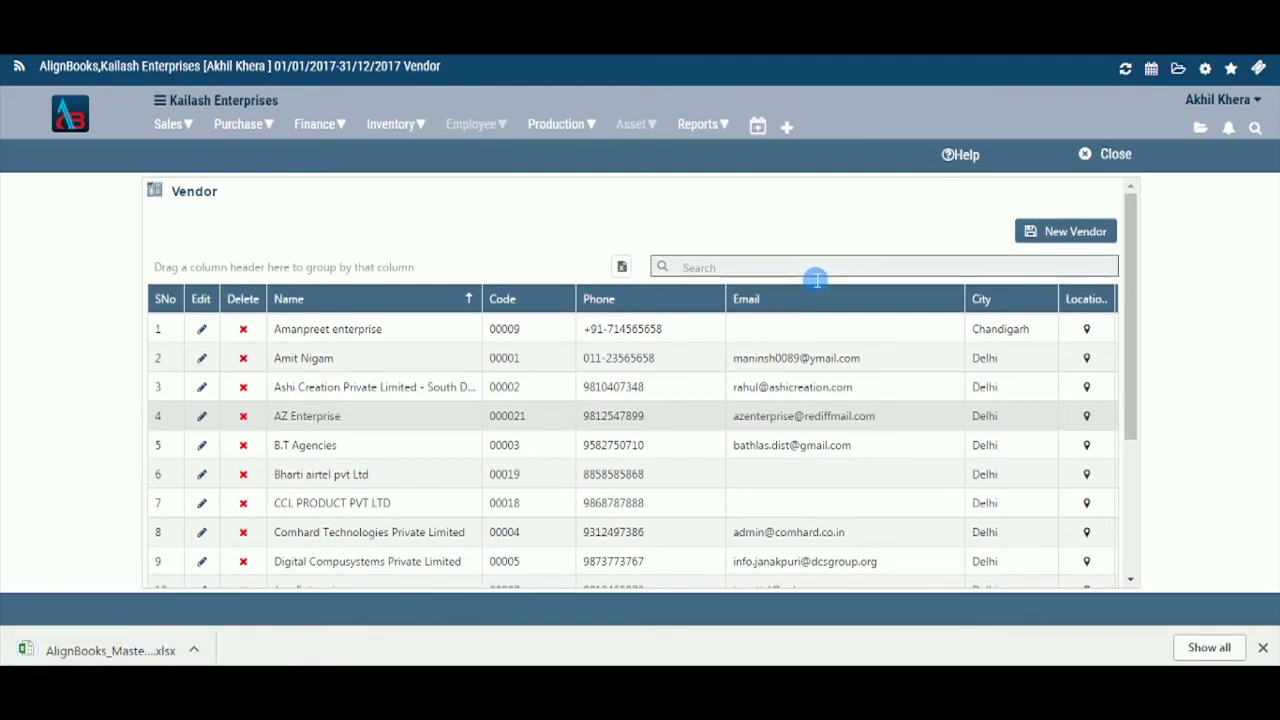
pyautogui.write('CCL')
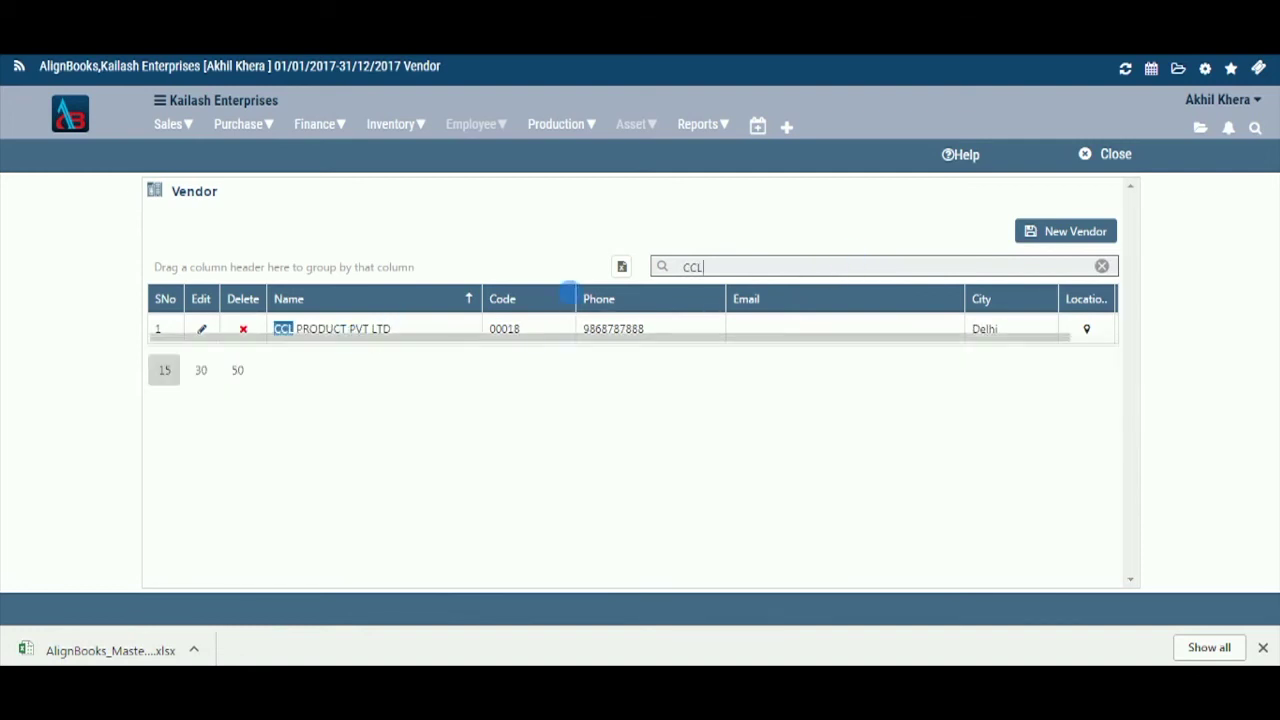
pyautogui.press('BackSpace')
pyautogui.press('BackSpace')
pyautogui.press('BackSpace')
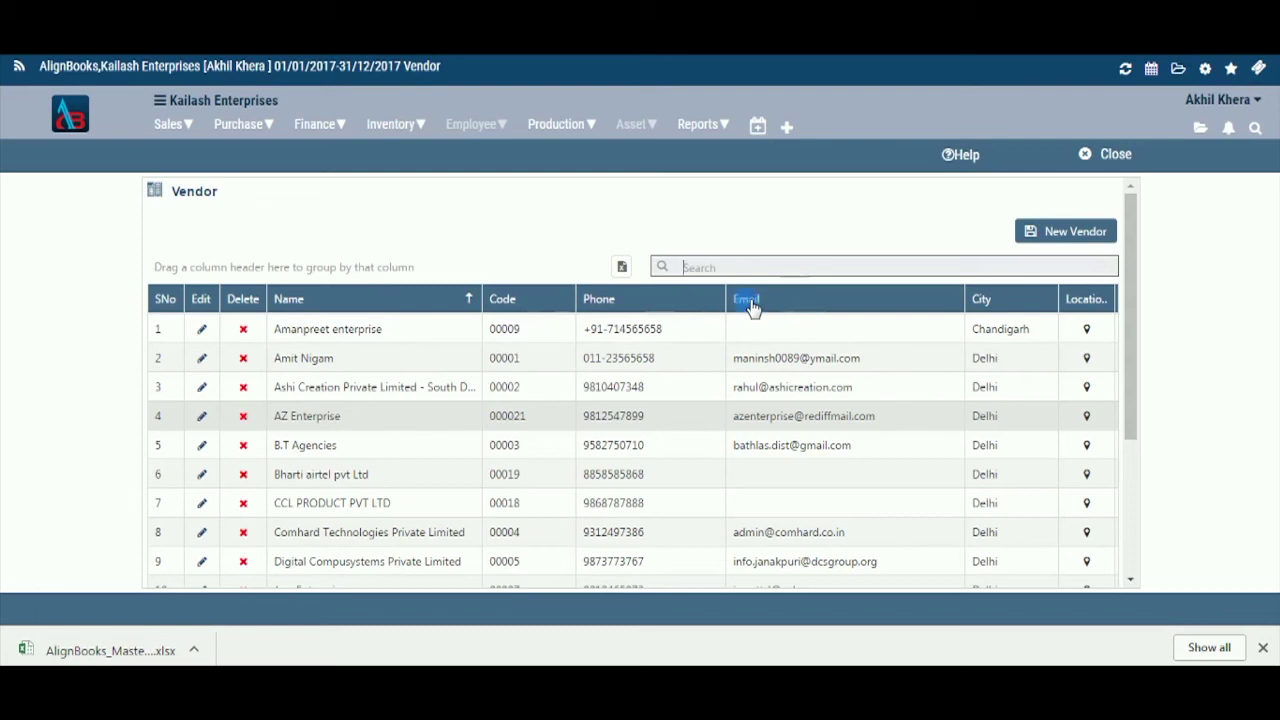
pyautogui.click(511, 280)
pyautogui.moveTo(397, 240); pyautogui.dragTo(372, 252)
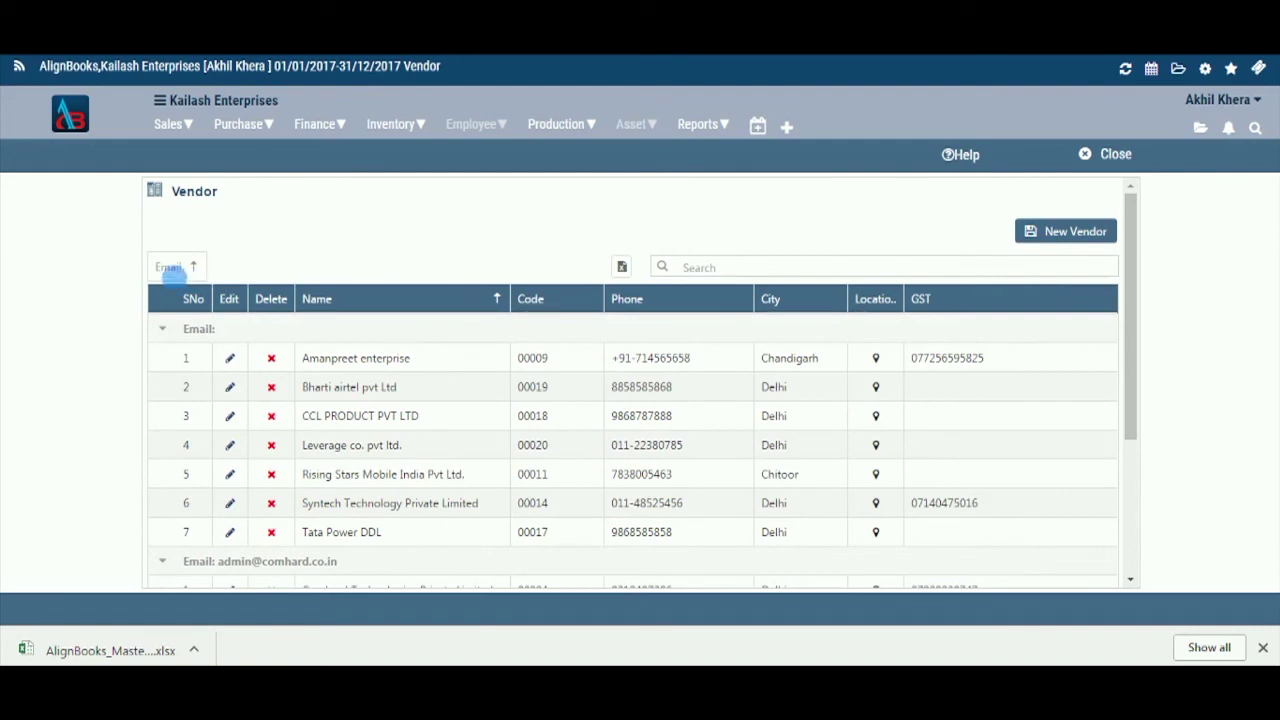
pyautogui.moveTo(178, 272); pyautogui.dragTo(820, 345)
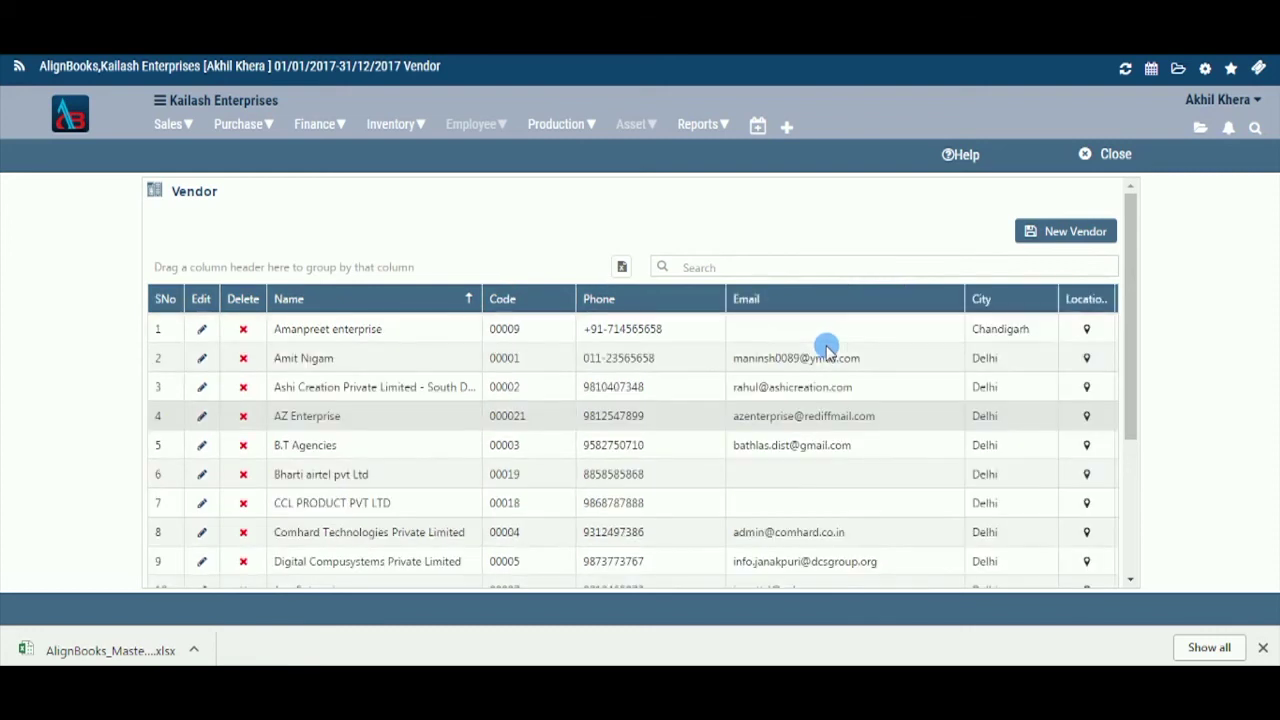
pyautogui.click(470, 300)
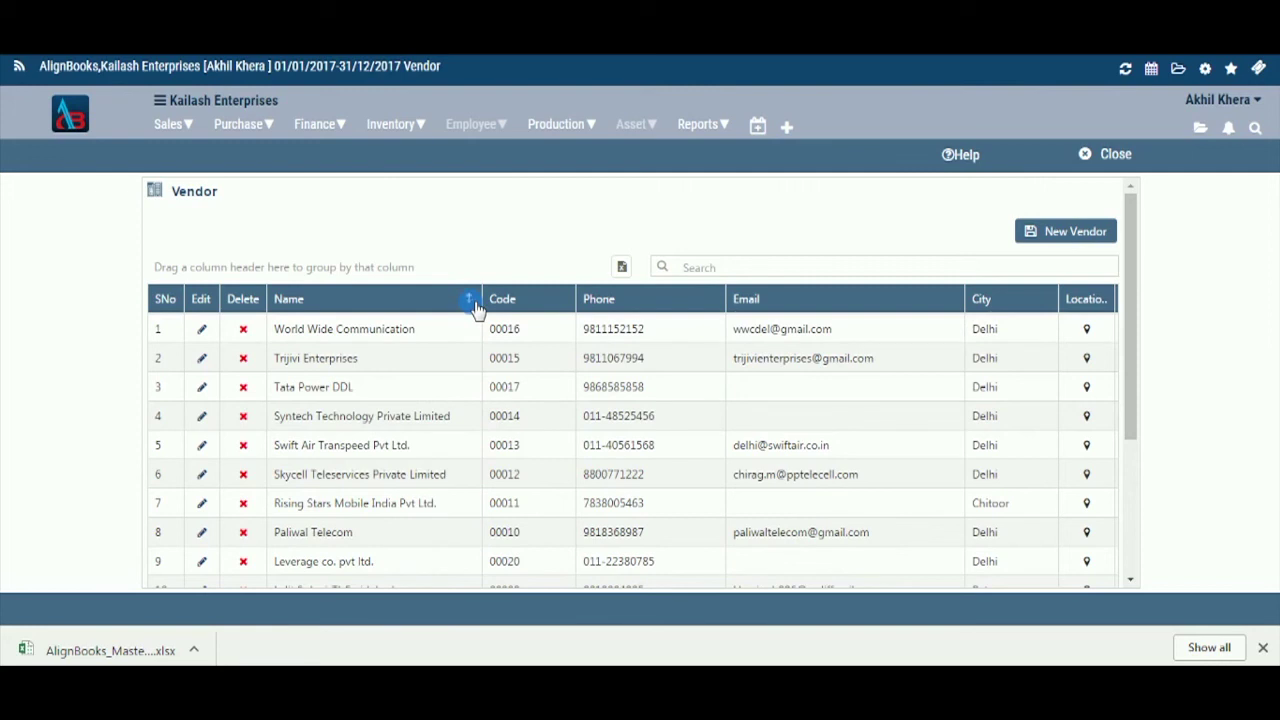
pyautogui.click(476, 307)
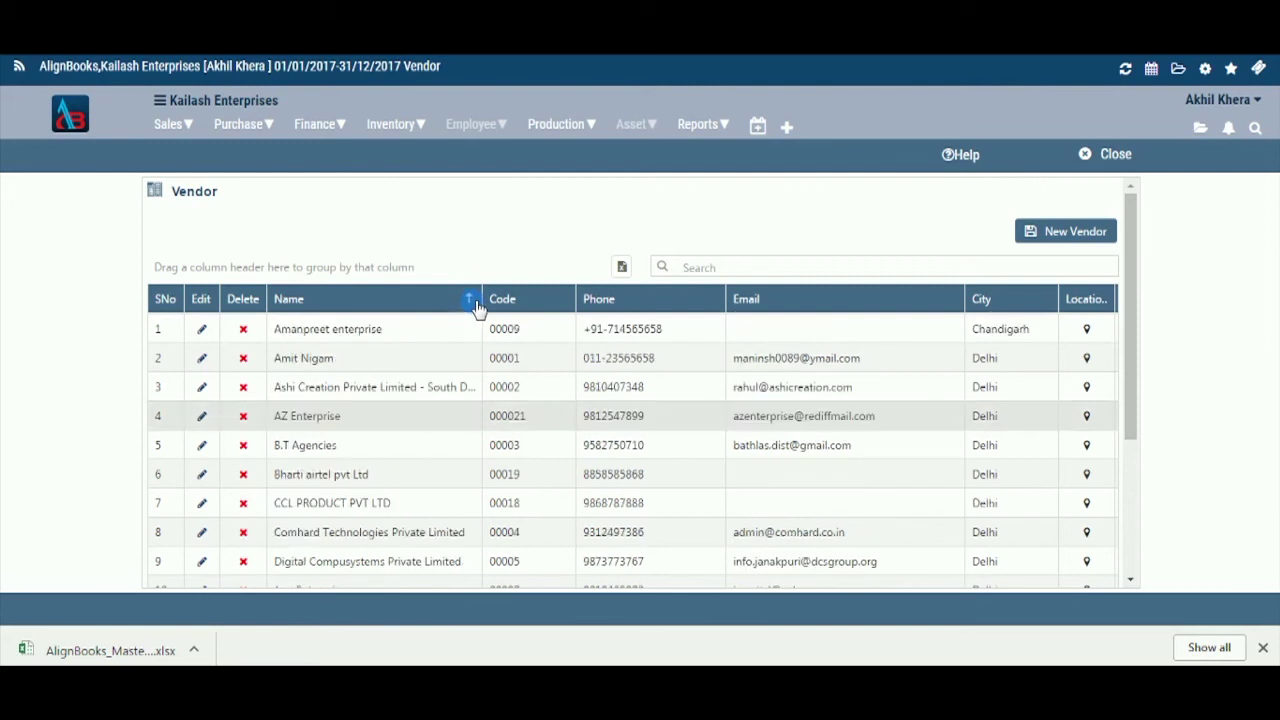